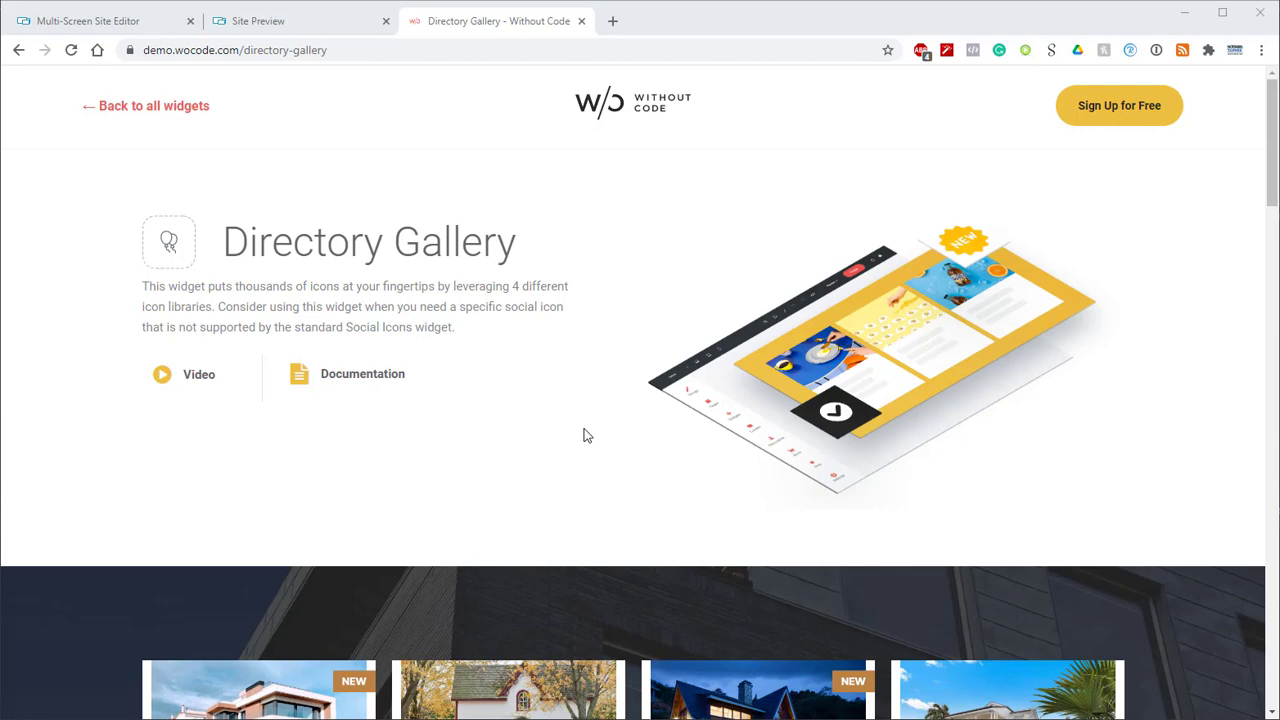
# Step: Scroll the demo page down to the Malris Oceanfront, Summit Meadows and Hummingbird Grounds cards with NEW badges
pyautogui.scroll(-4, 587, 436)
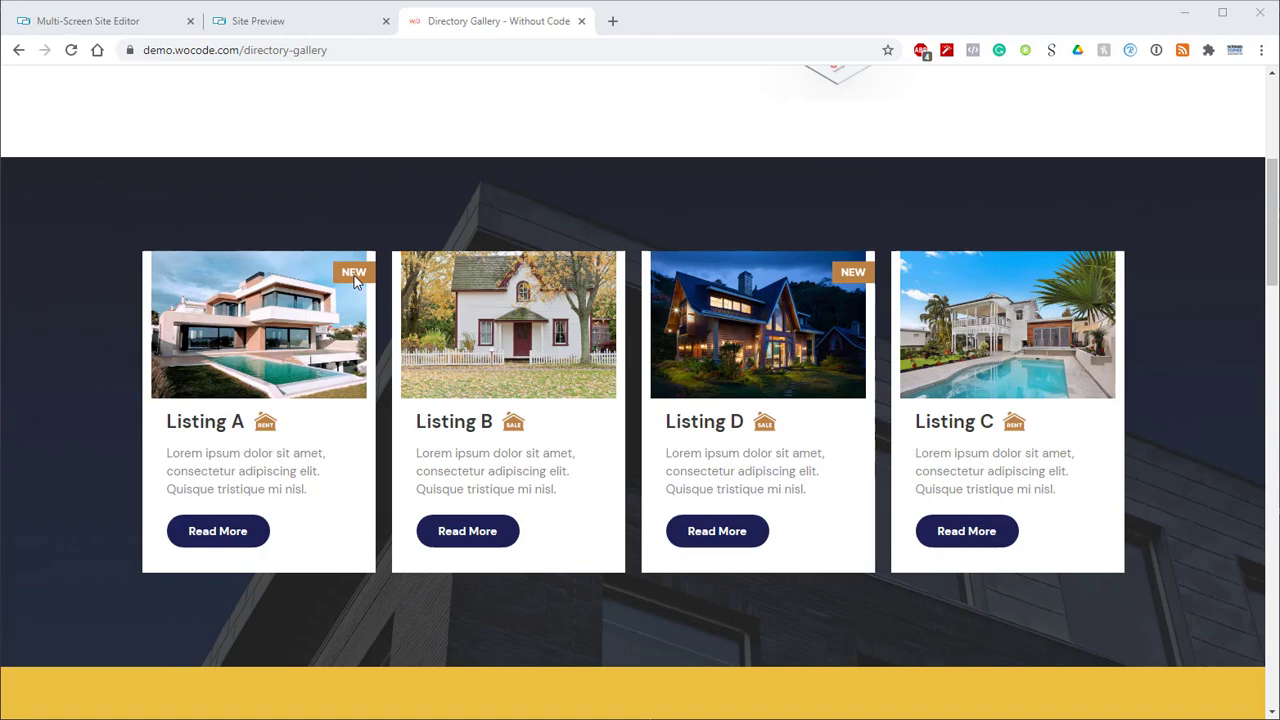
pyautogui.scroll(-5, 354, 275)
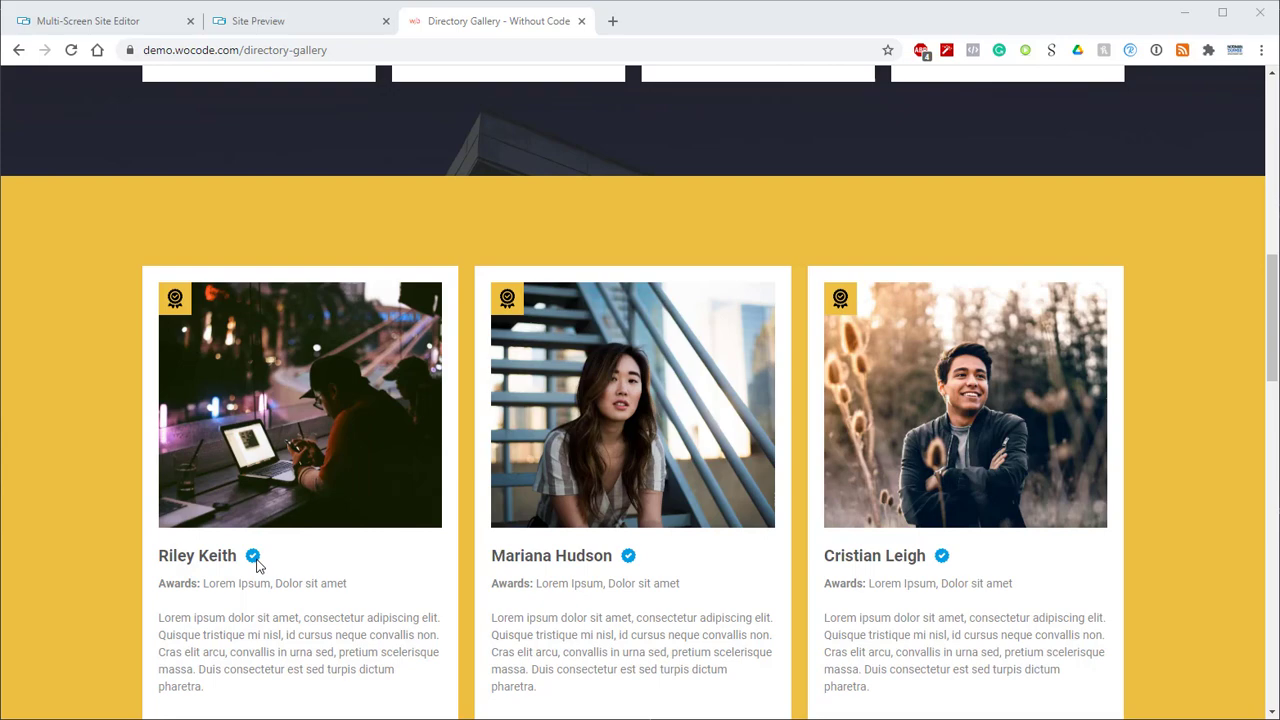
pyautogui.scroll(-6, 320, 514)
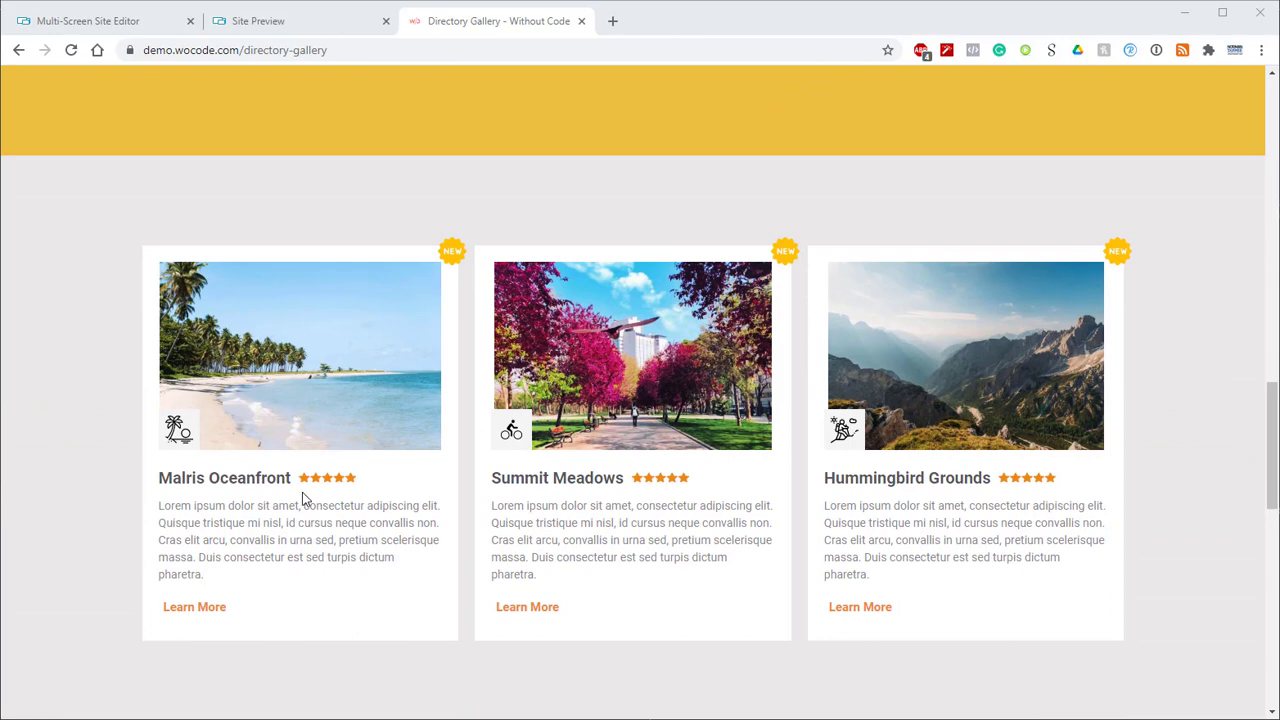
pyautogui.click(204, 446)
# Step: In the site editor, delete the Empty Column row below the Getaway hero
pyautogui.click(110, 27)
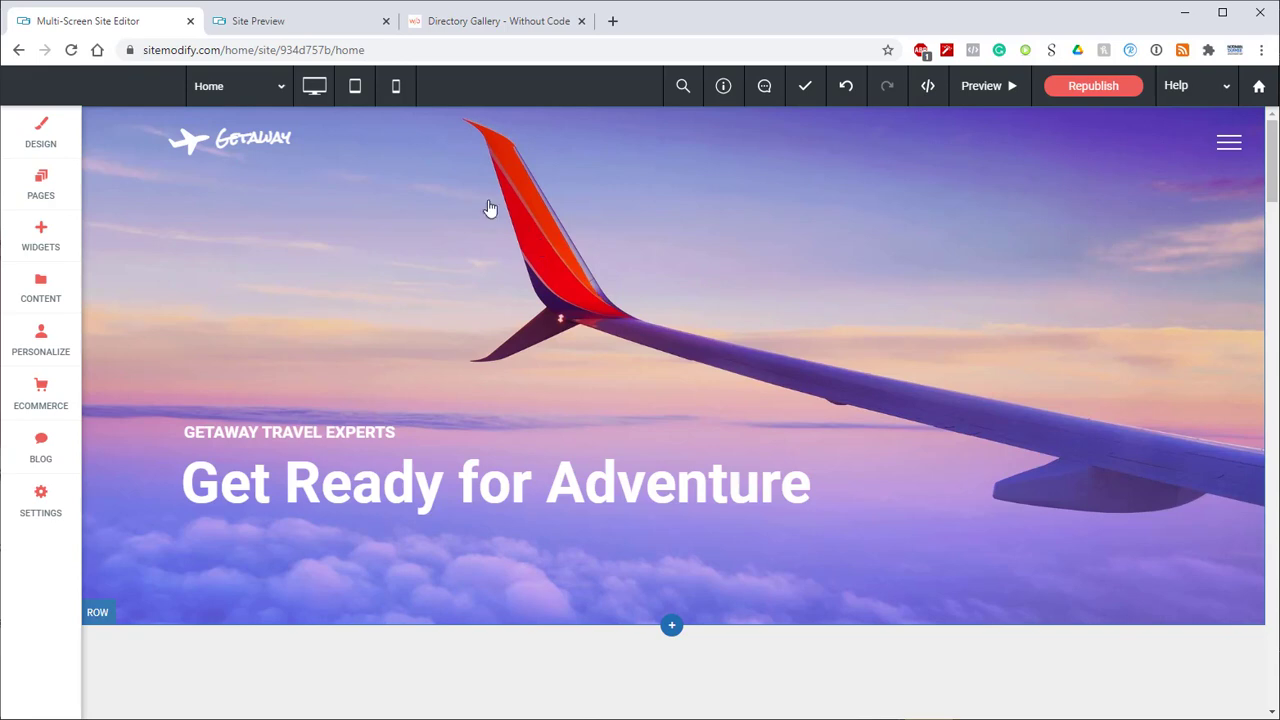
pyautogui.scroll(-3, 919, 362)
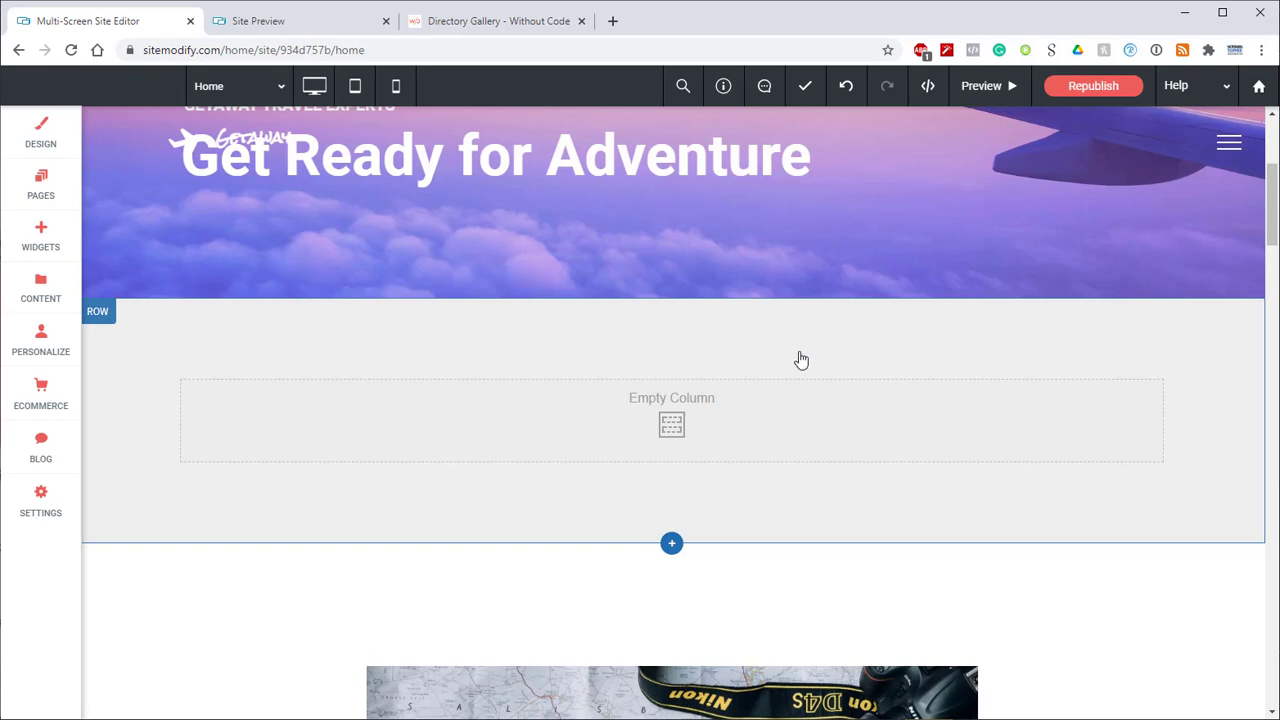
pyautogui.press('Delete')
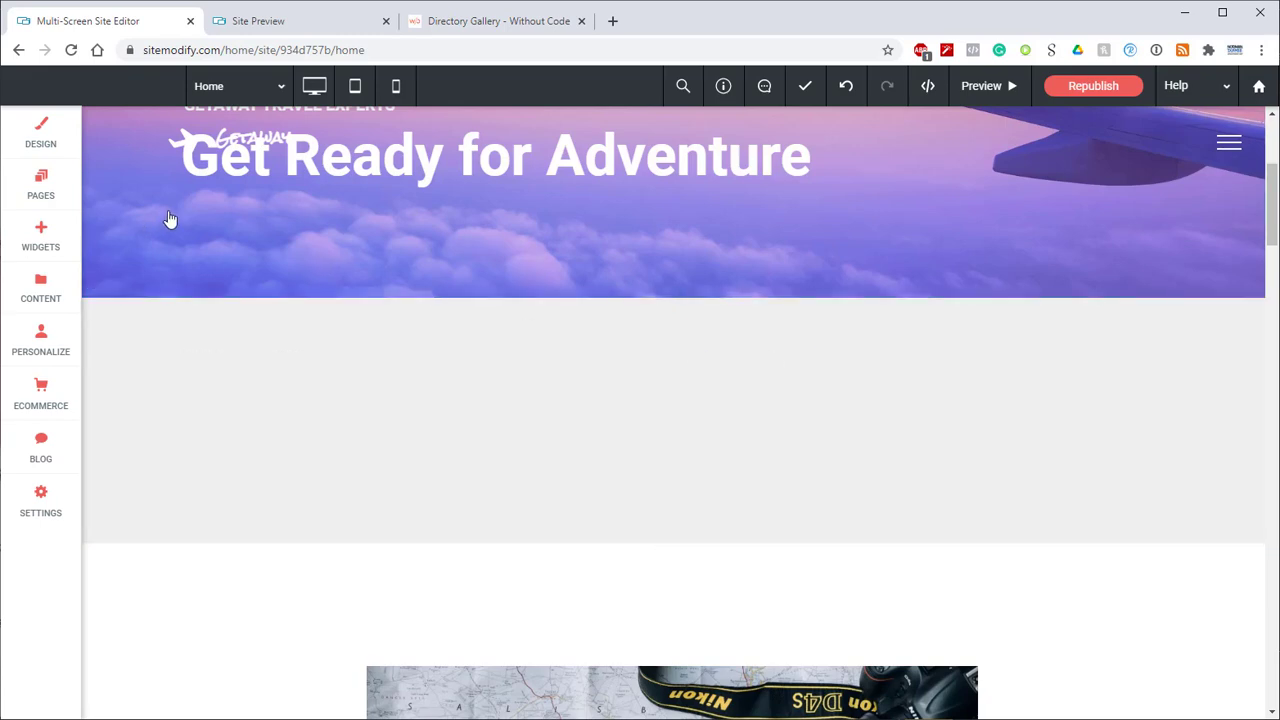
# Step: Add a Directory Gallery widget from the widget search into the band below the hero
pyautogui.click(200, 160)
pyautogui.write('direct gallery')
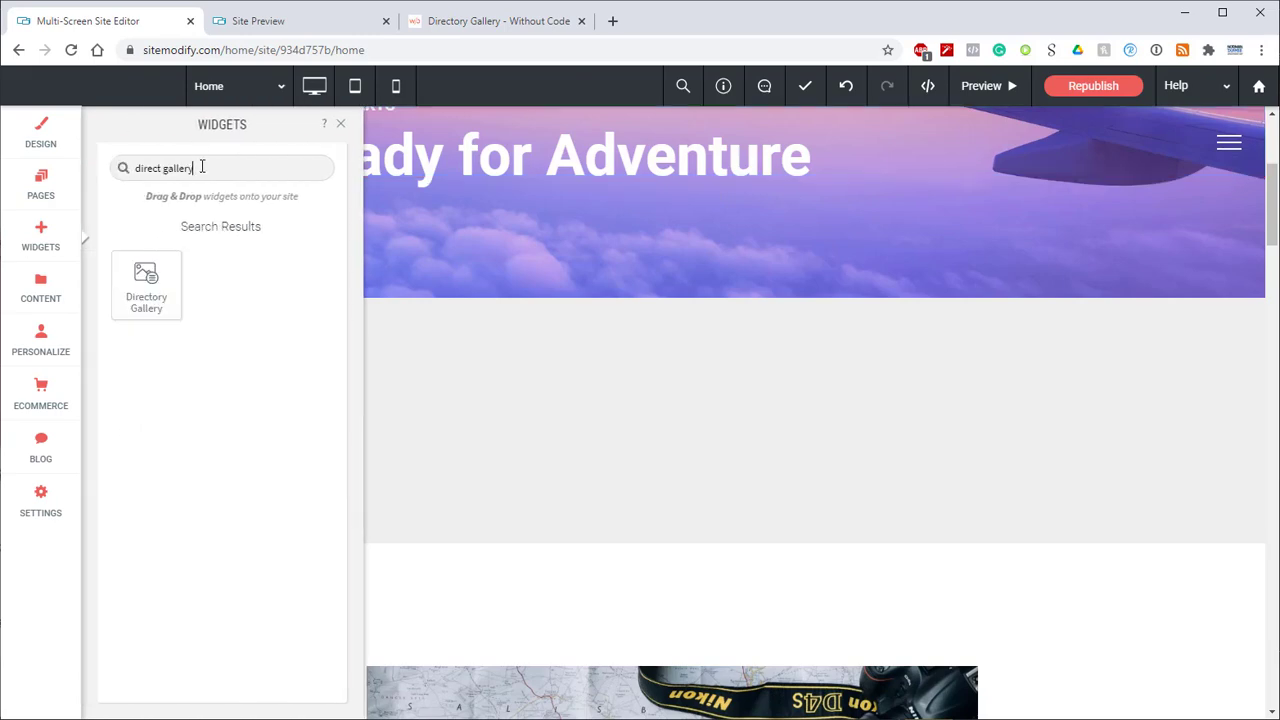
pyautogui.moveTo(148, 280); pyautogui.dragTo(640, 423)
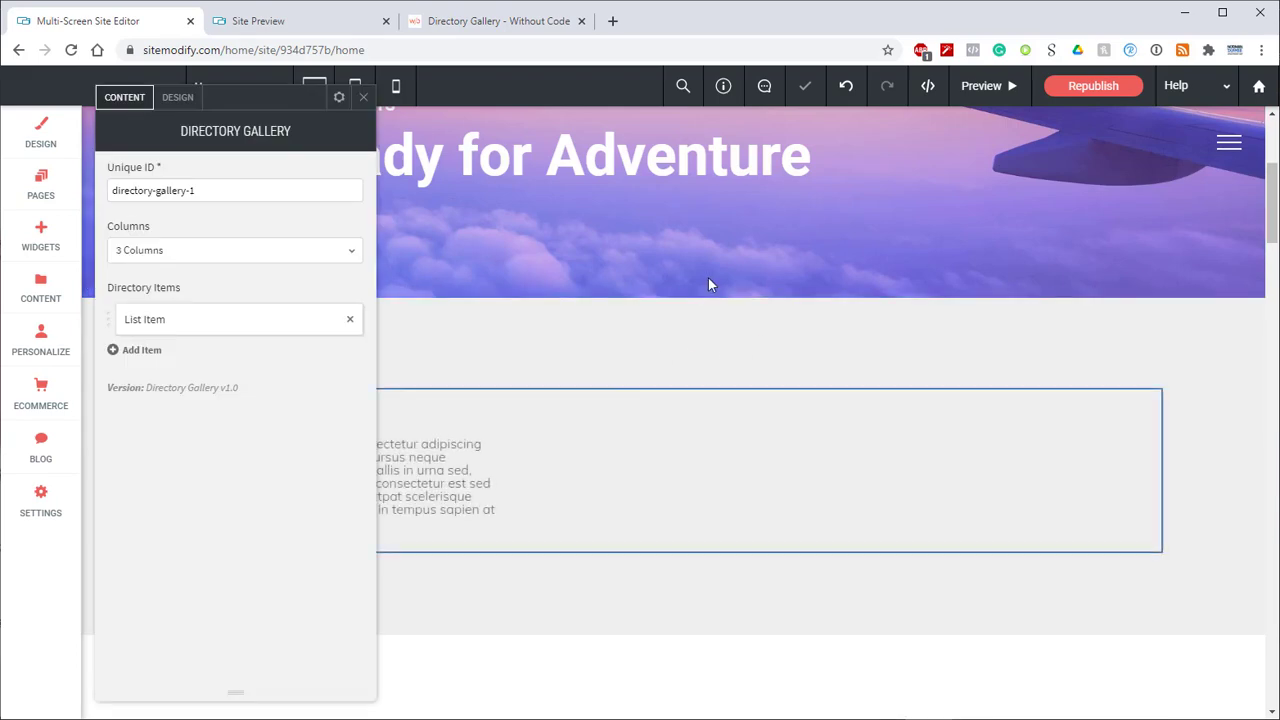
pyautogui.scroll(-2, 706, 283)
pyautogui.moveTo(245, 102); pyautogui.dragTo(775, 97)
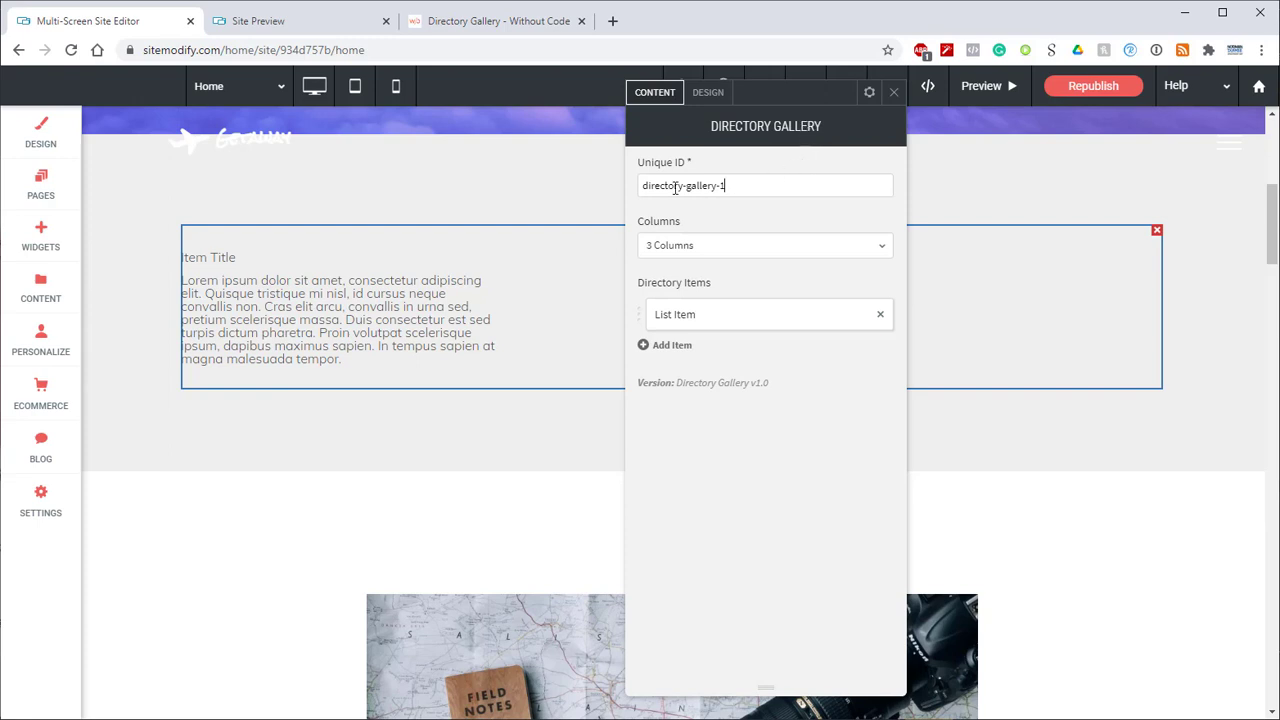
# Step: Set the Directory Gallery to 3 Columns and add two more list items
pyautogui.moveTo(724, 185); pyautogui.dragTo(634, 194)
pyautogui.click(634, 194)
pyautogui.click(702, 247)
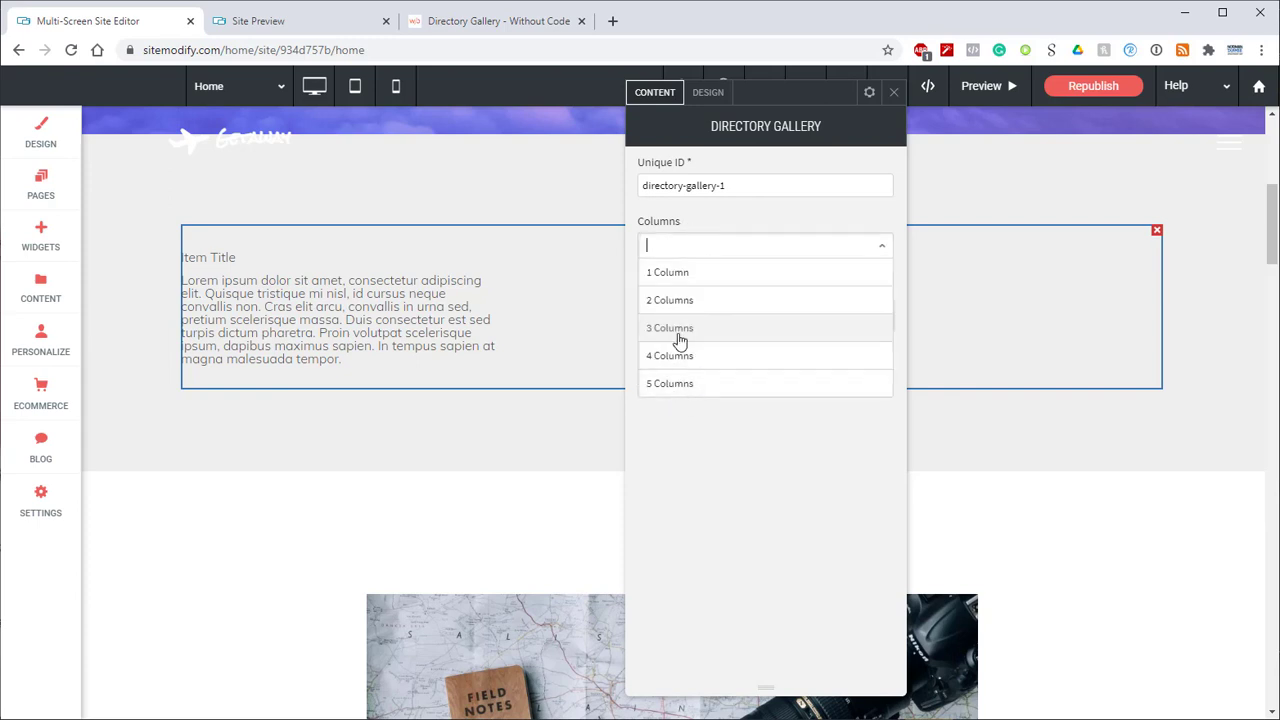
pyautogui.click(679, 330)
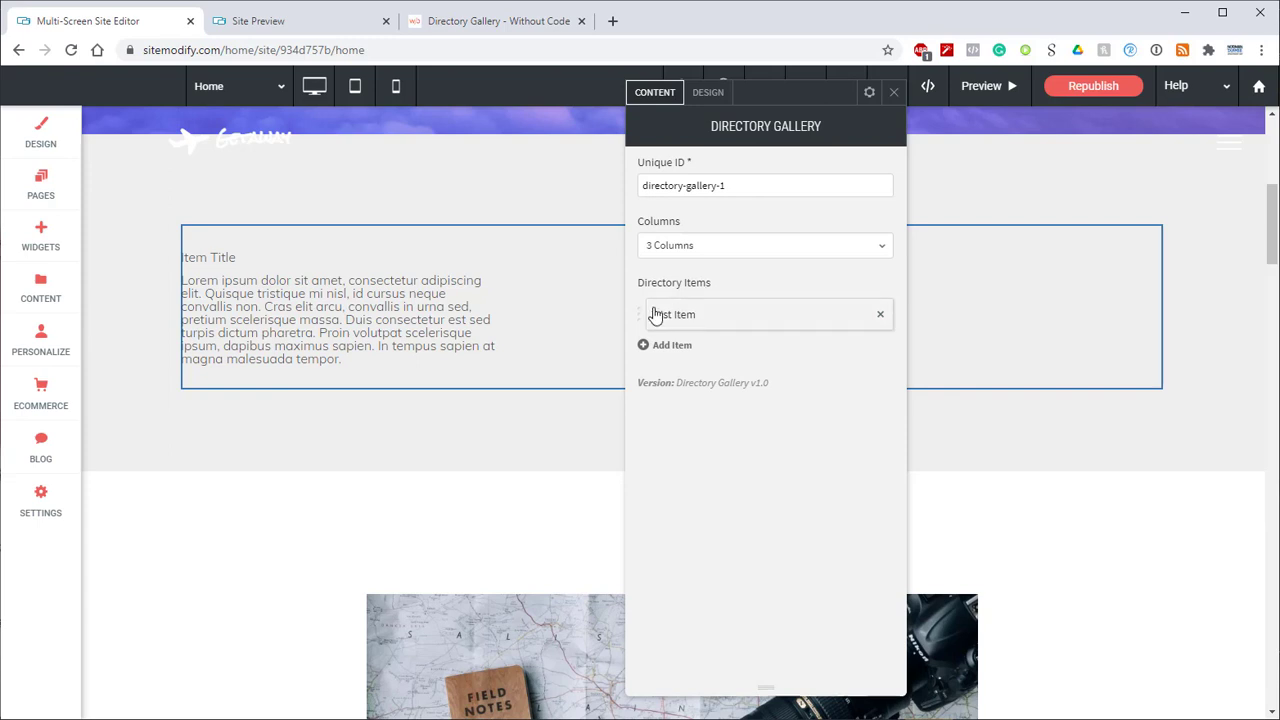
pyautogui.click(686, 345)
pyautogui.click(682, 386)
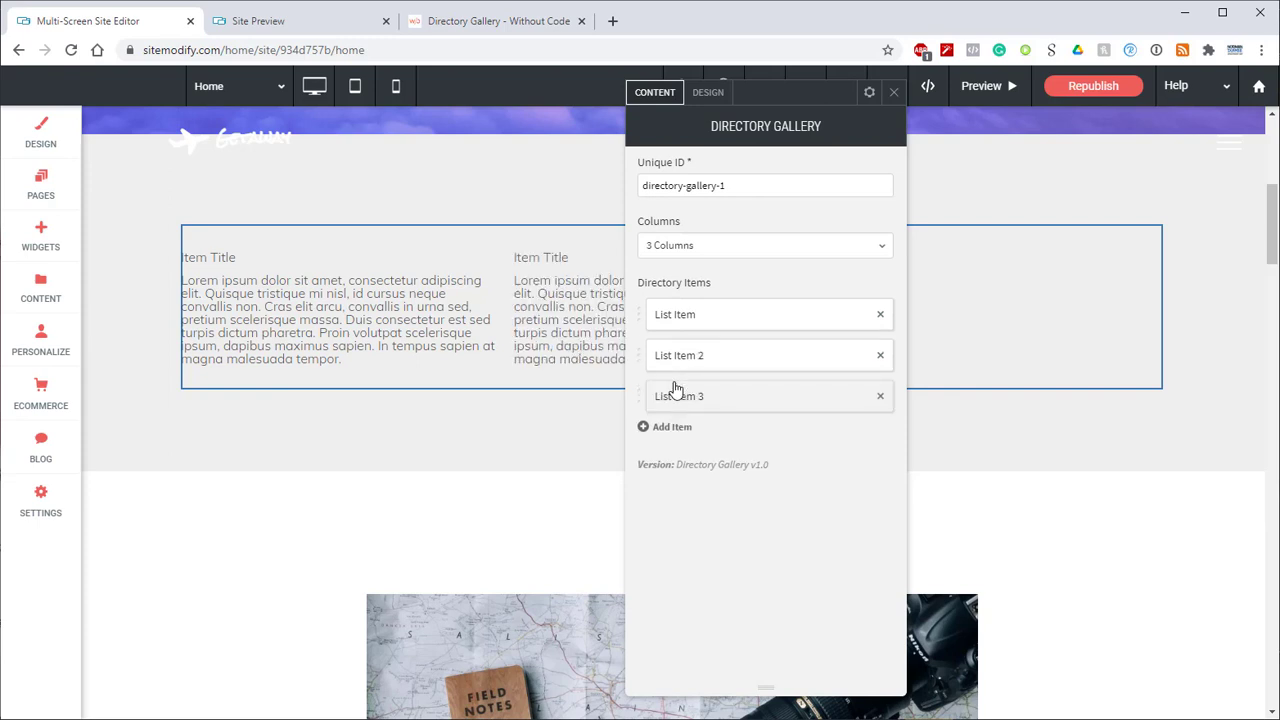
# Step: Give the first list item the beach photo and the title 'Lounge Oceanside Bali'
pyautogui.click(758, 318)
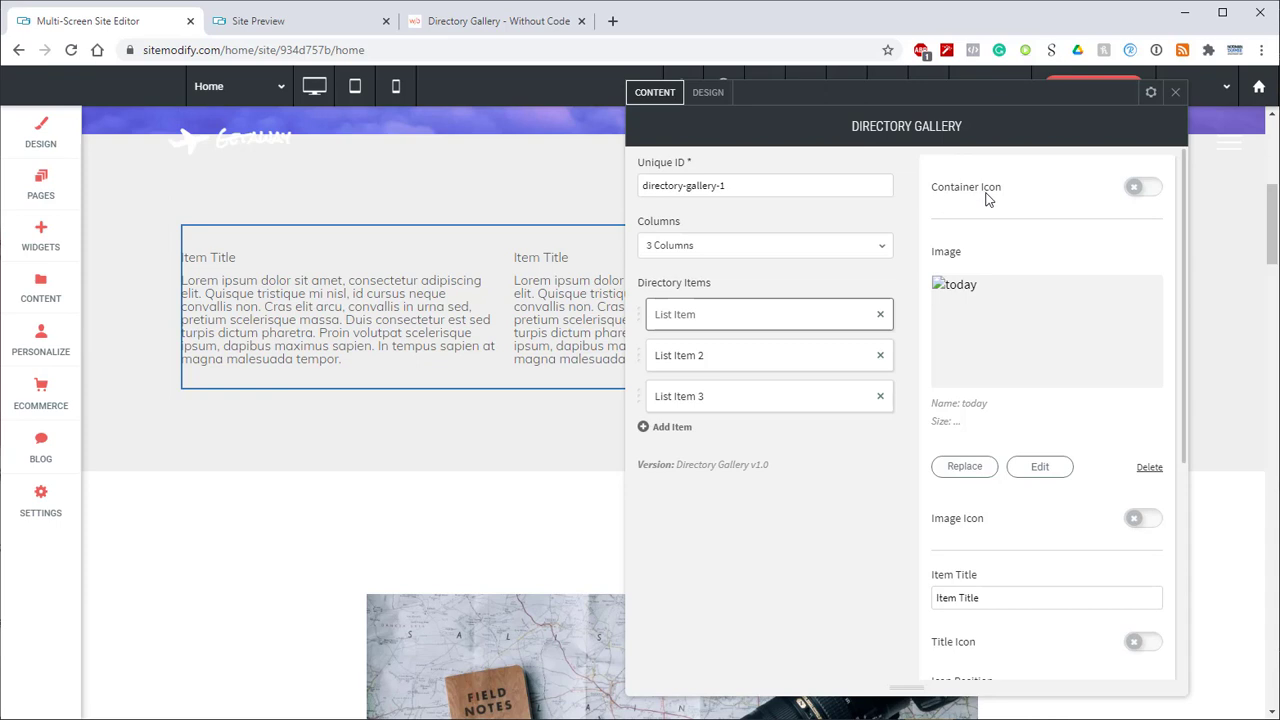
pyautogui.scroll(-1, 987, 203)
pyautogui.scroll(1, 989, 206)
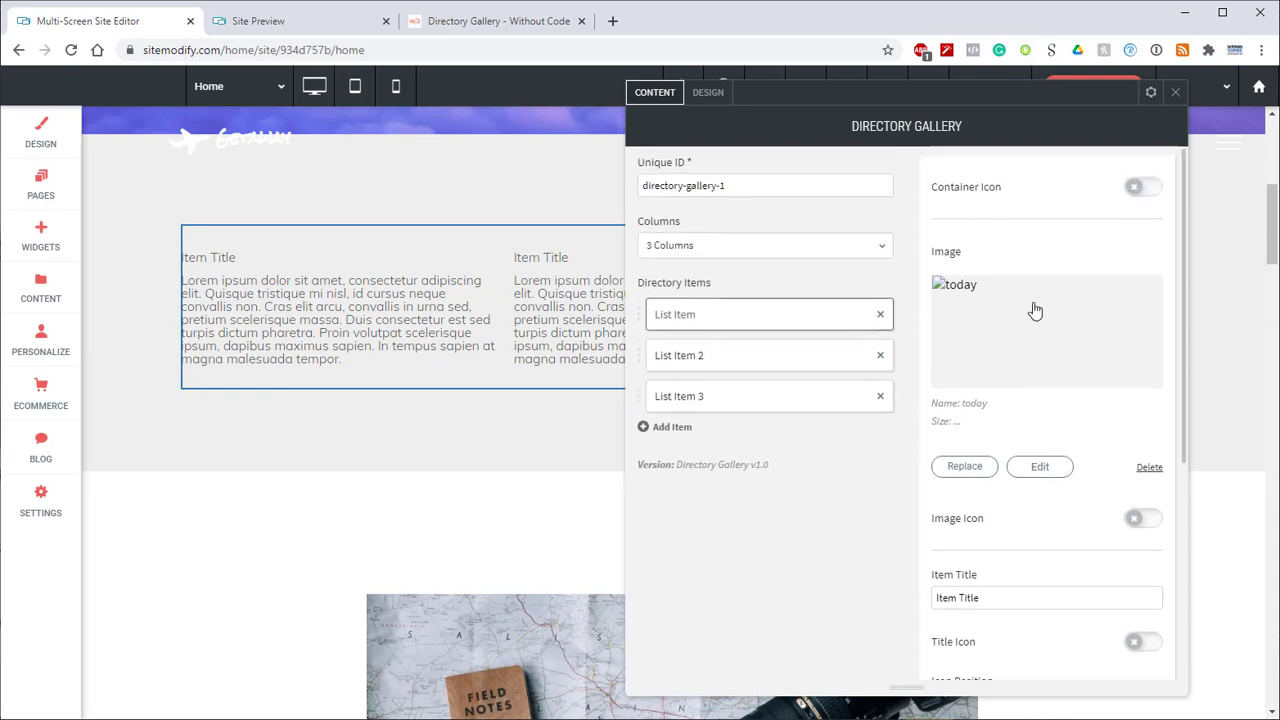
pyautogui.click(965, 467)
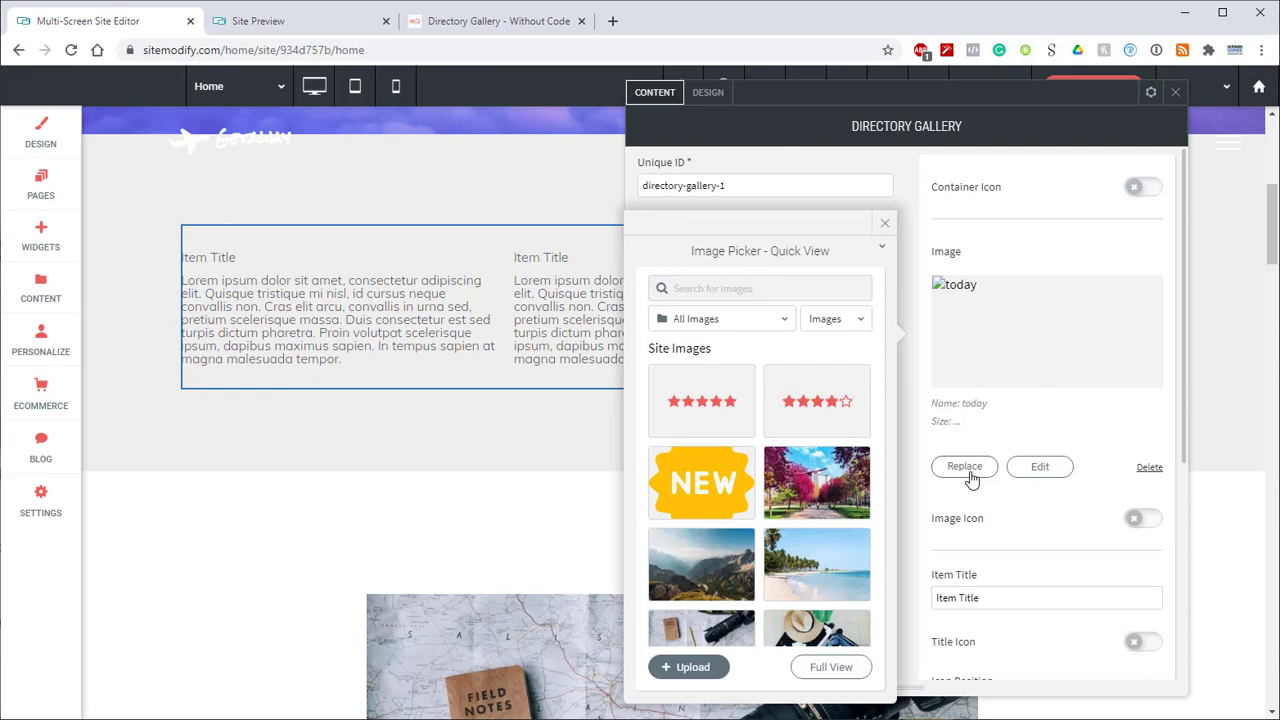
pyautogui.click(822, 572)
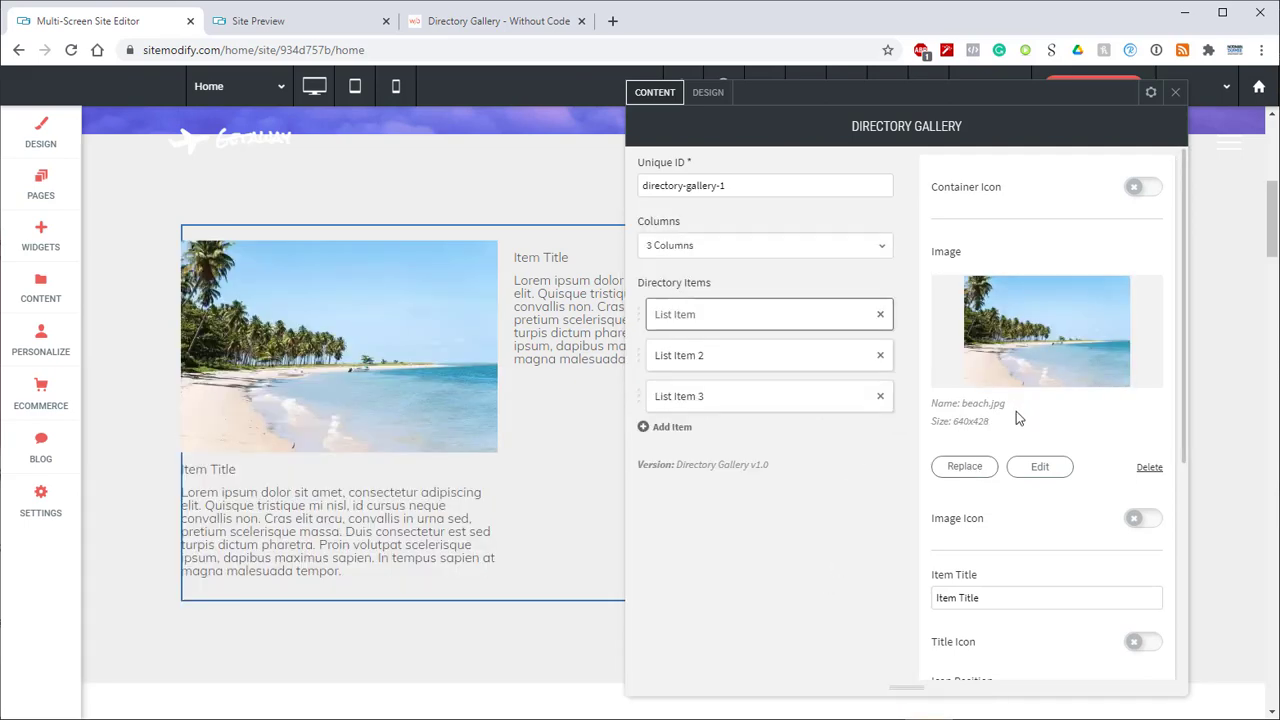
pyautogui.scroll(-2, 1037, 365)
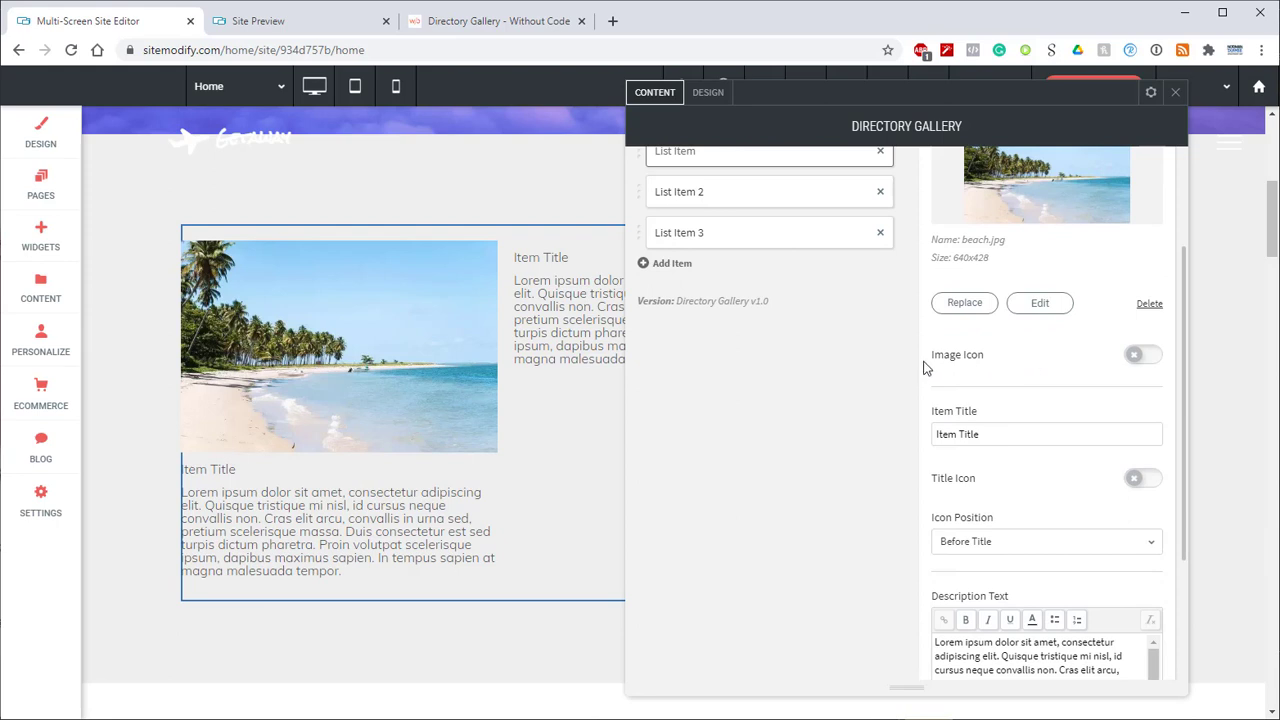
pyautogui.scroll(-1, 990, 357)
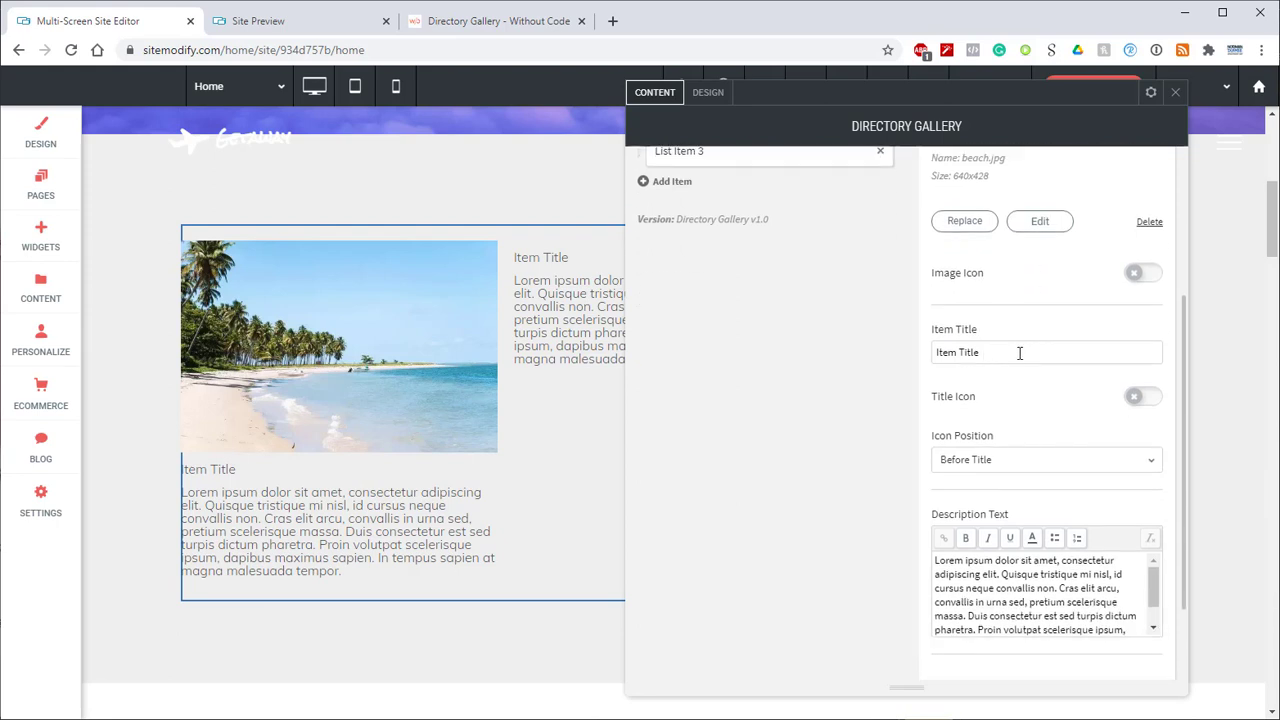
pyautogui.moveTo(1019, 352); pyautogui.dragTo(913, 362)
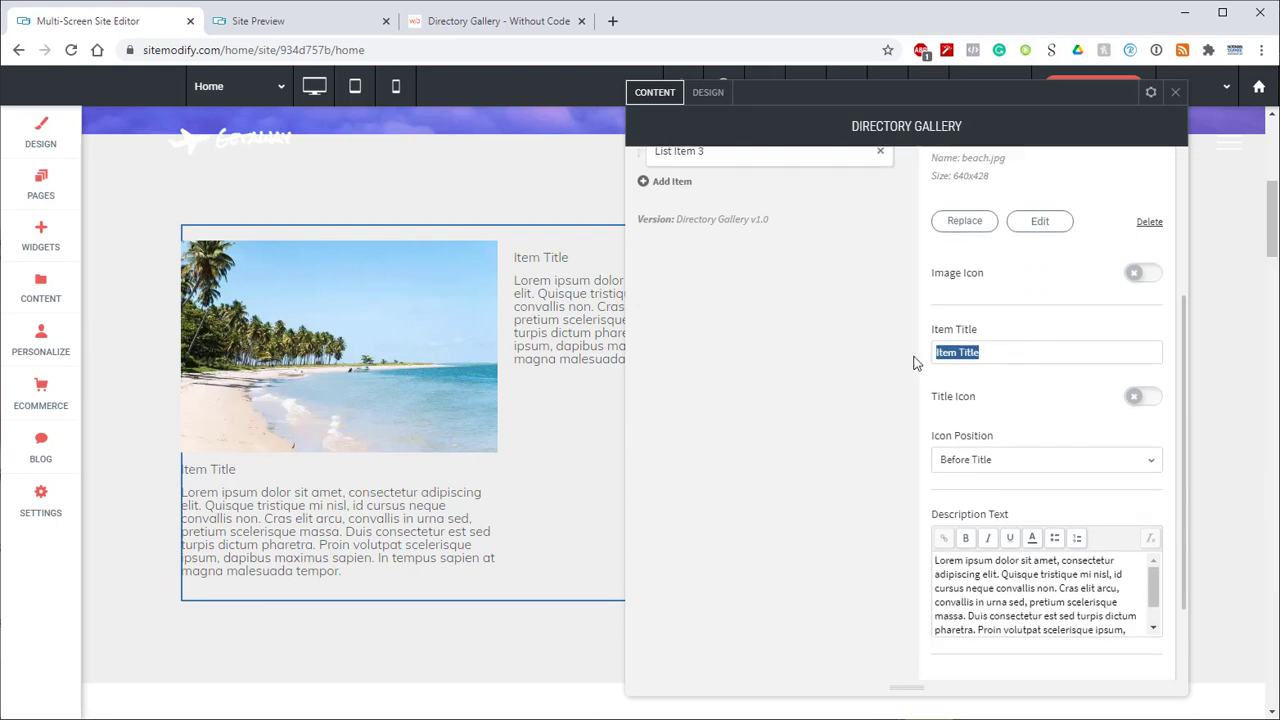
pyautogui.write('Lounge Oceanside Bali')
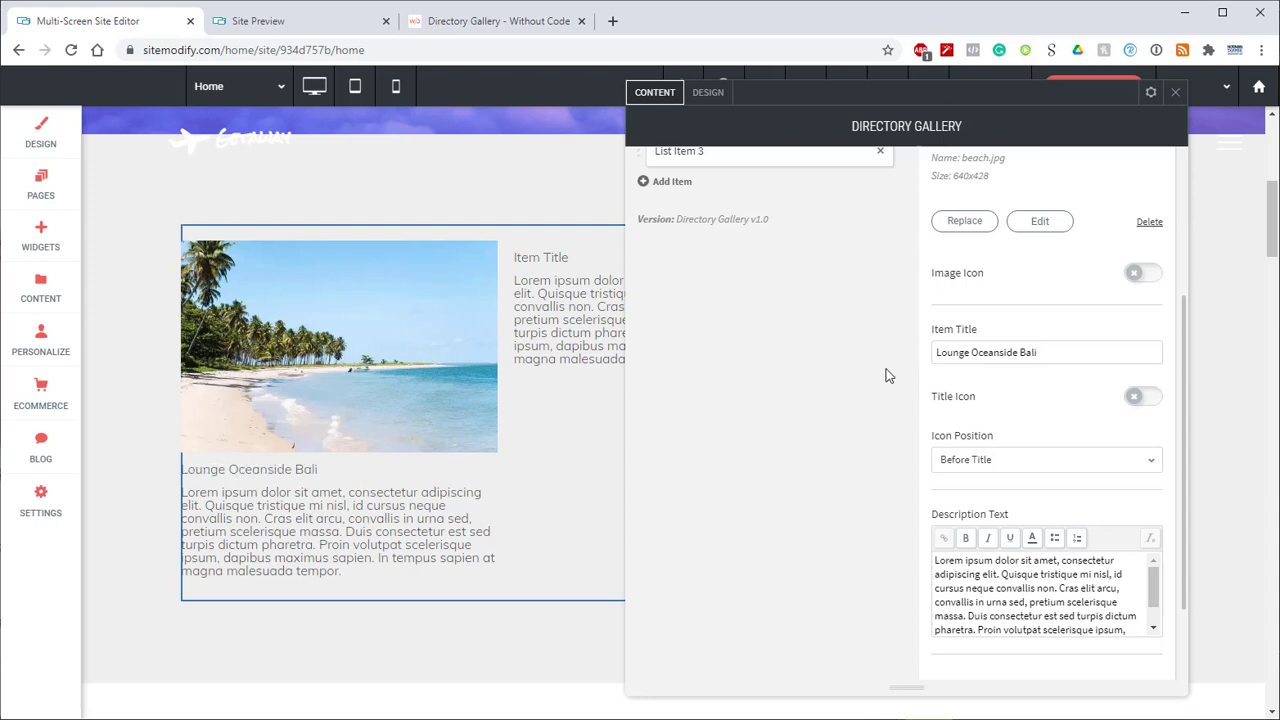
# Step: Link the first item's button to the existing Residential page
pyautogui.scroll(-1, 886, 374)
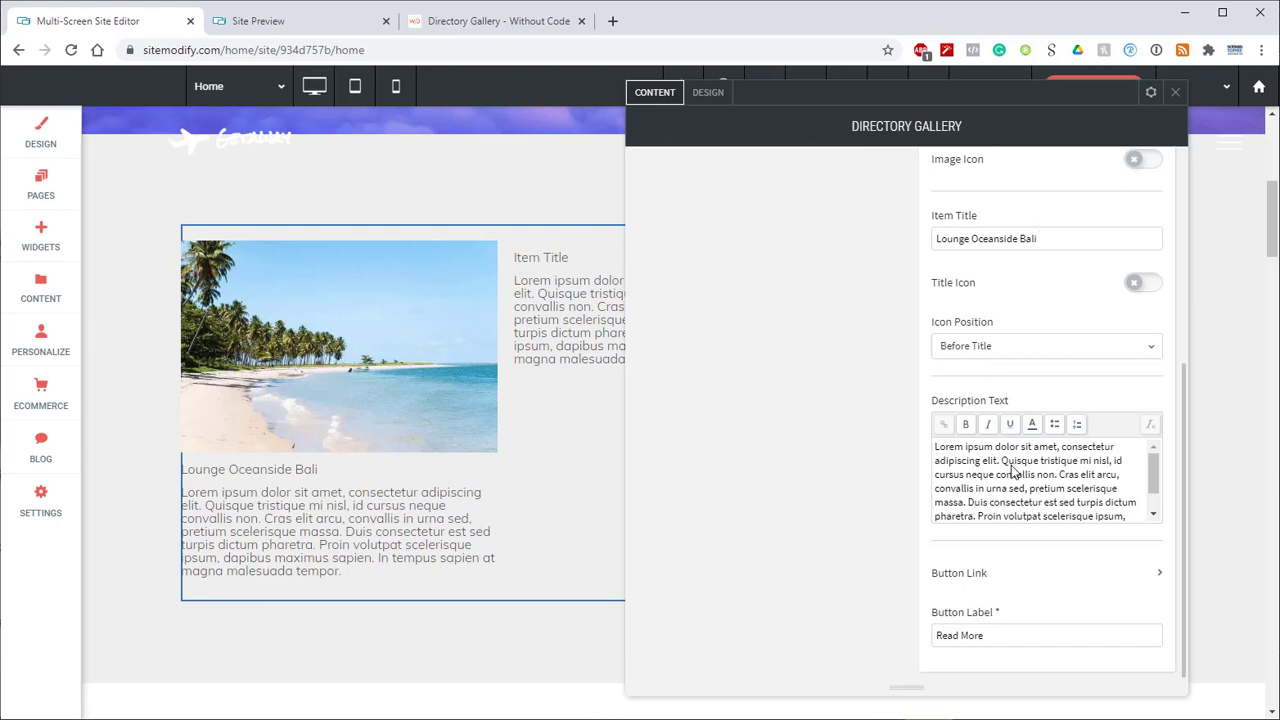
pyautogui.click(982, 576)
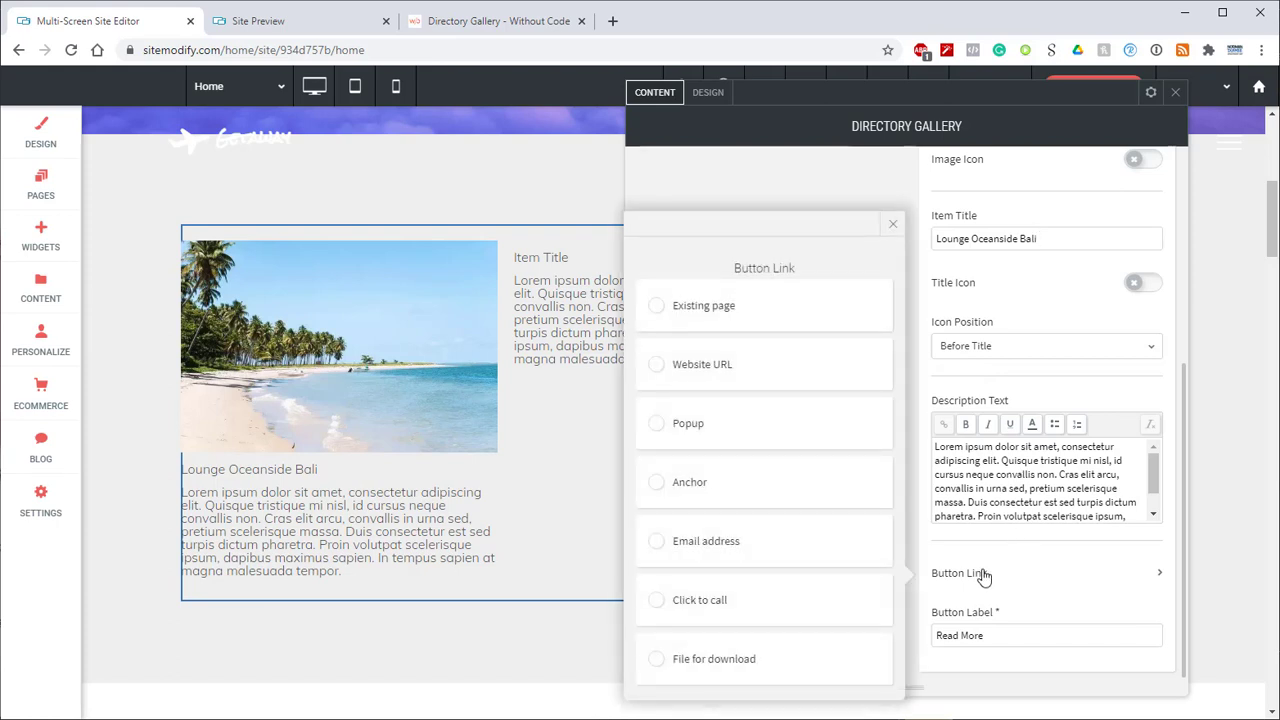
pyautogui.click(708, 306)
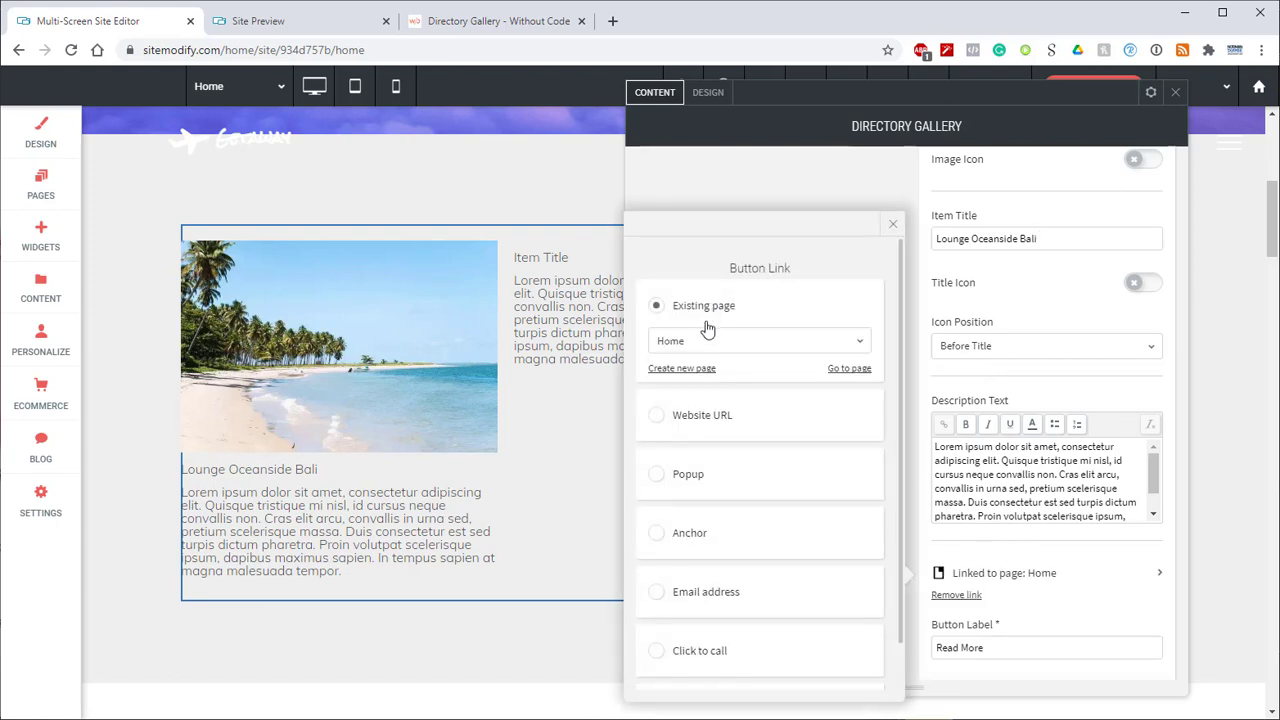
pyautogui.click(706, 340)
pyautogui.click(707, 457)
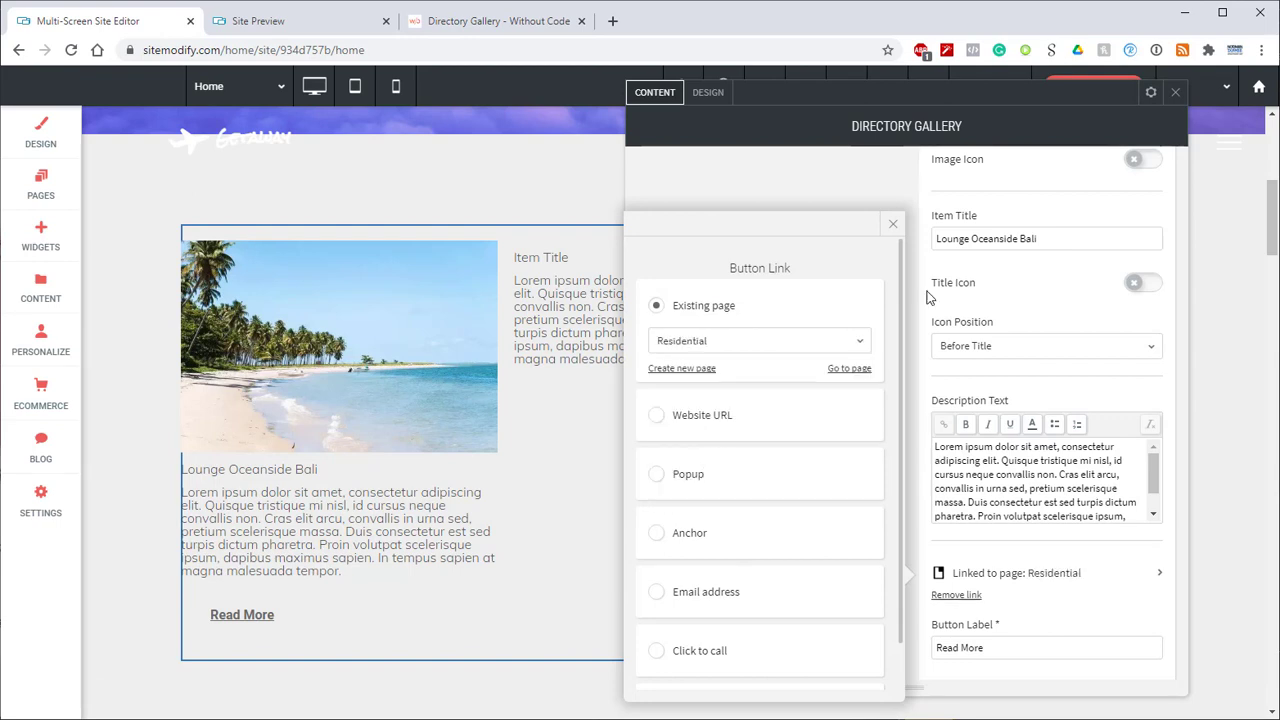
pyautogui.click(893, 224)
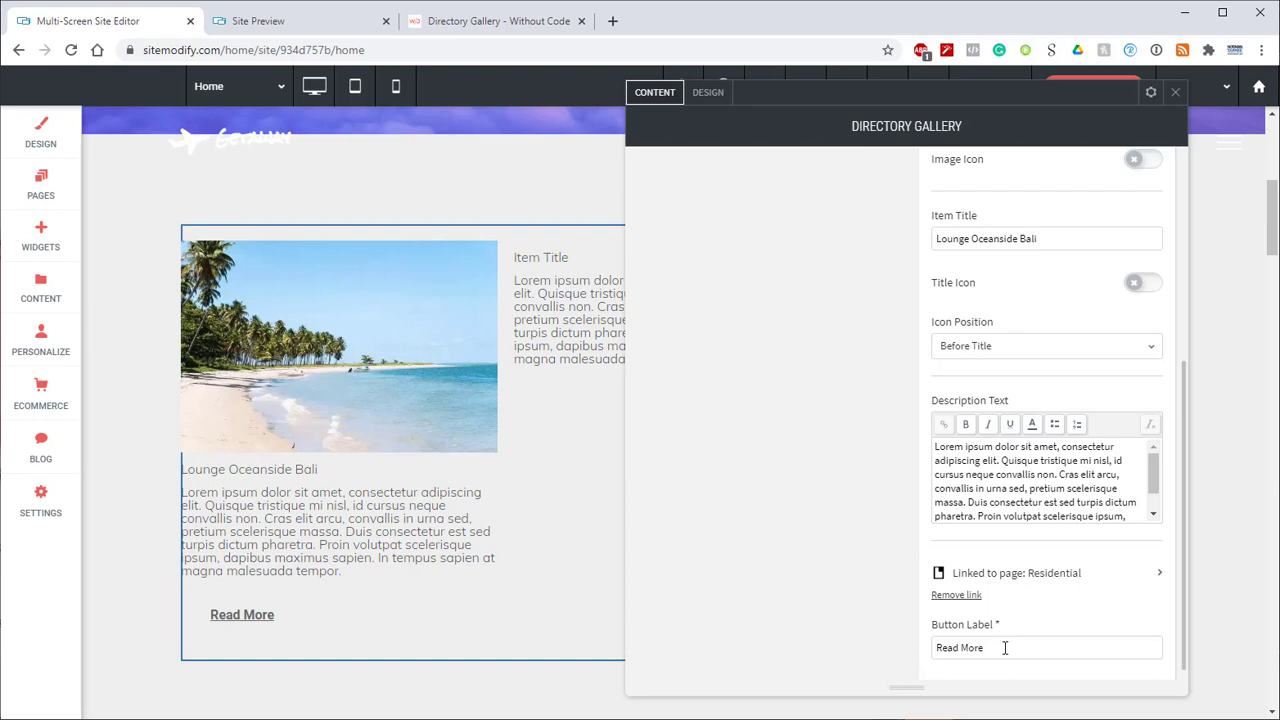
pyautogui.scroll(4, 1005, 600)
# Step: Give List Item 2 the pink tree photo (dc.jpg) and the title 'DC Walking Tour'
pyautogui.click(730, 360)
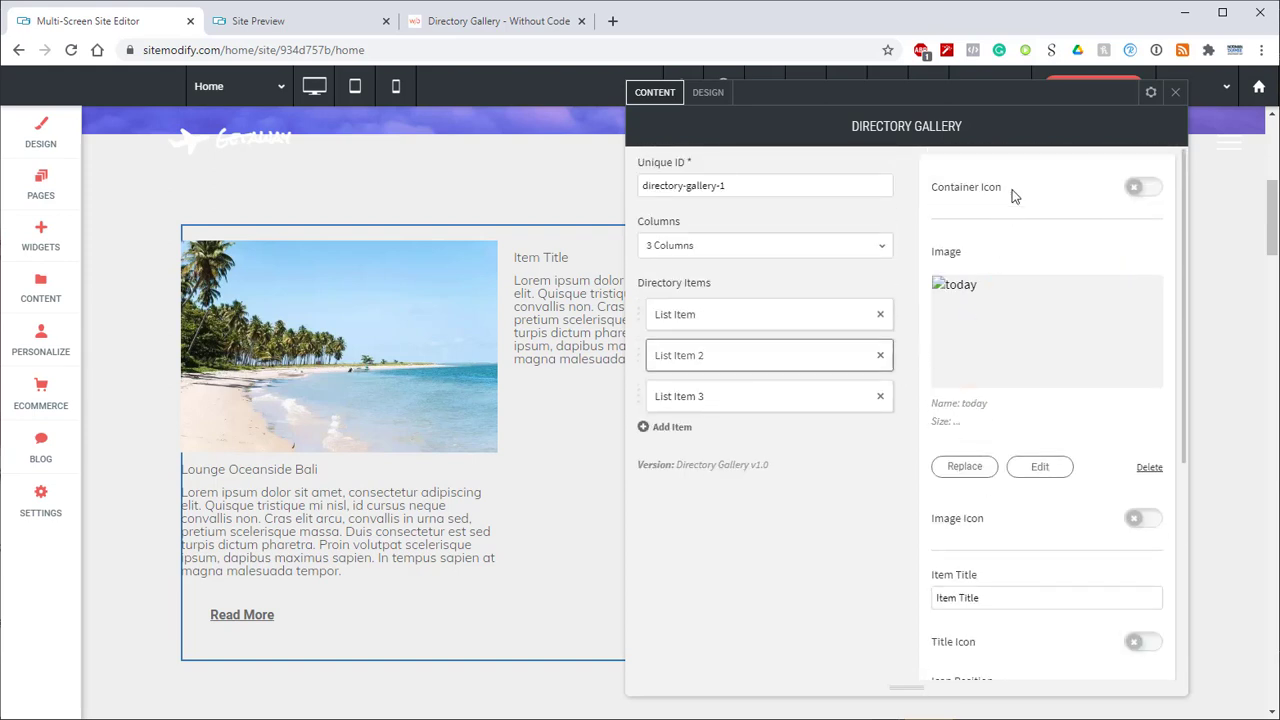
pyautogui.scroll(-2, 1003, 196)
pyautogui.scroll(1, 992, 280)
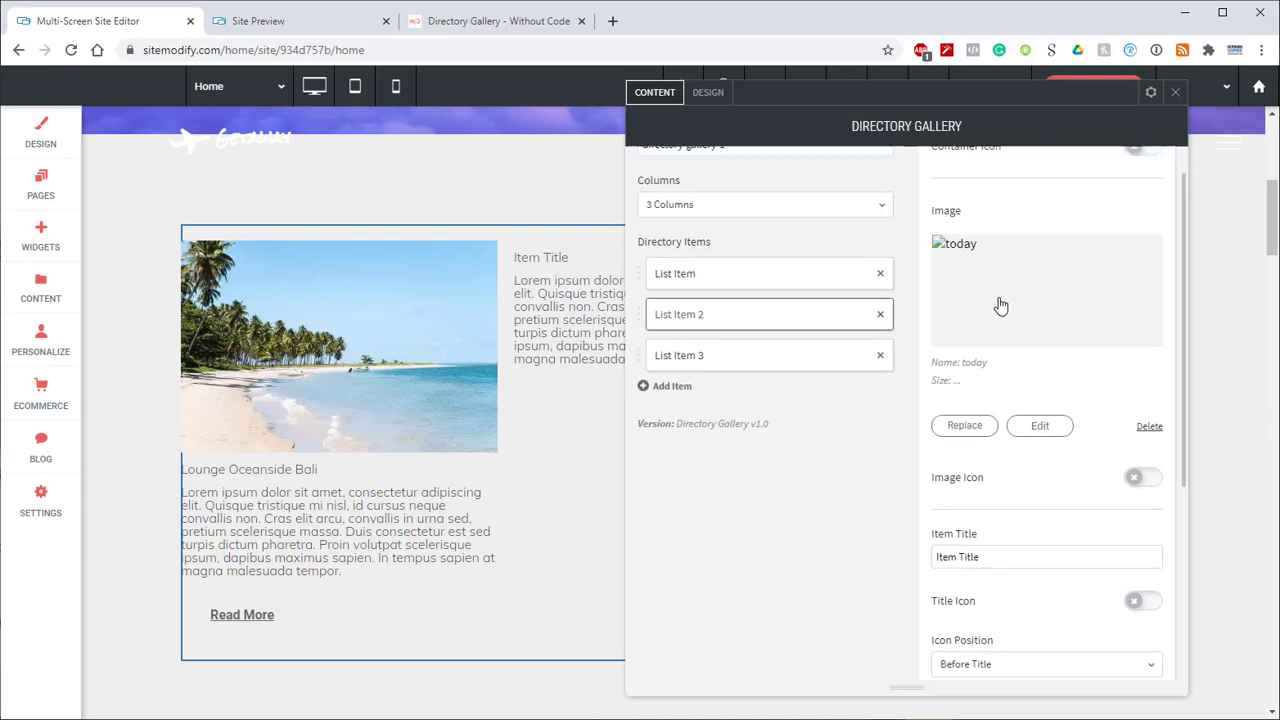
pyautogui.scroll(1, 985, 270)
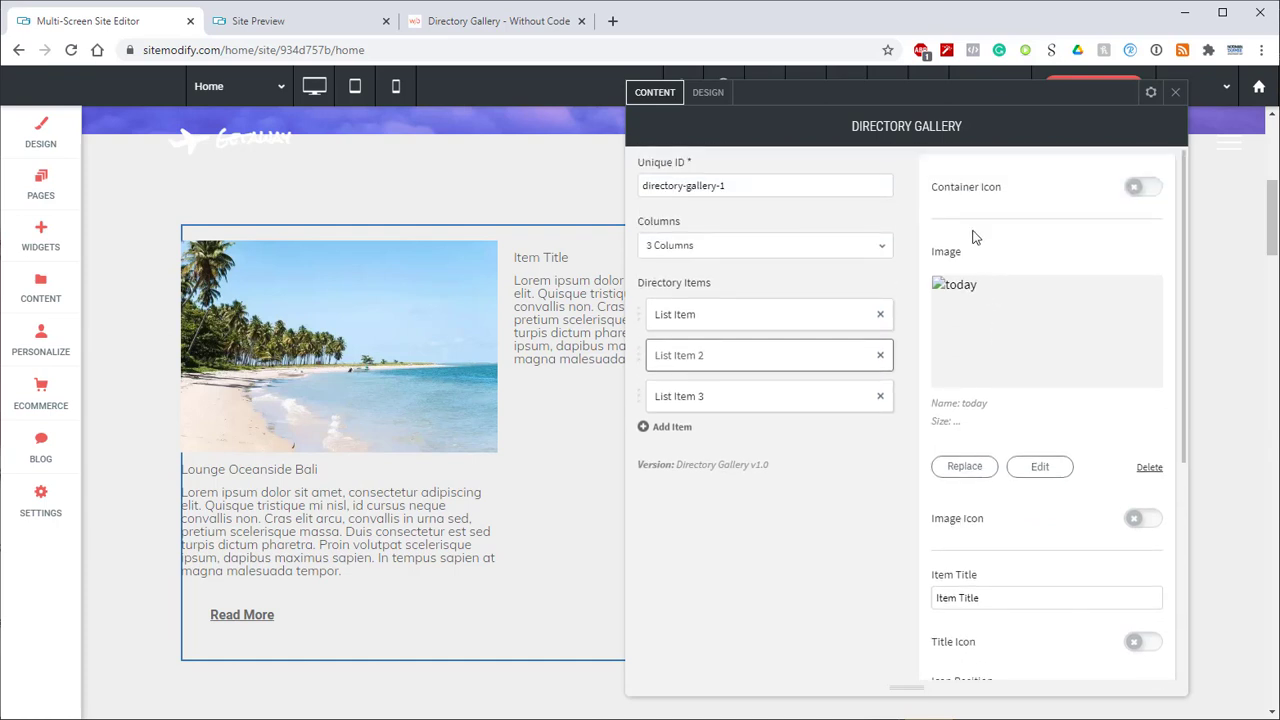
pyautogui.click(965, 467)
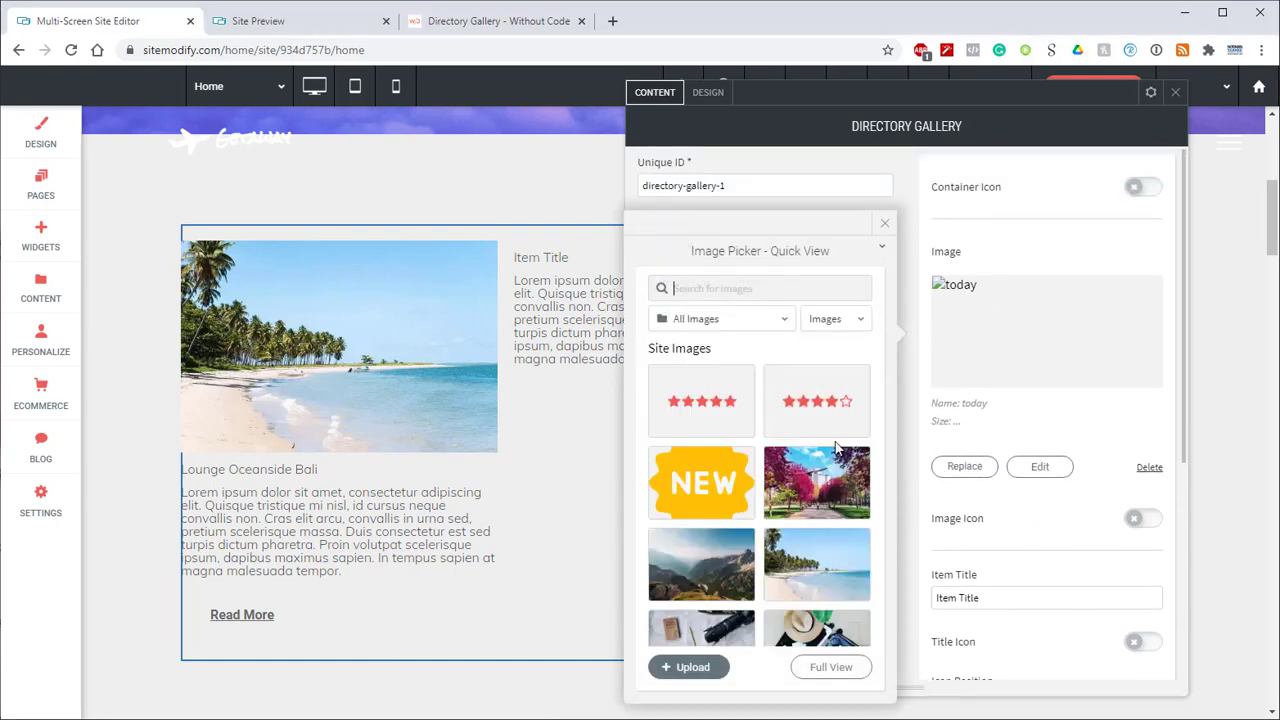
pyautogui.click(828, 490)
pyautogui.scroll(-5, 1010, 455)
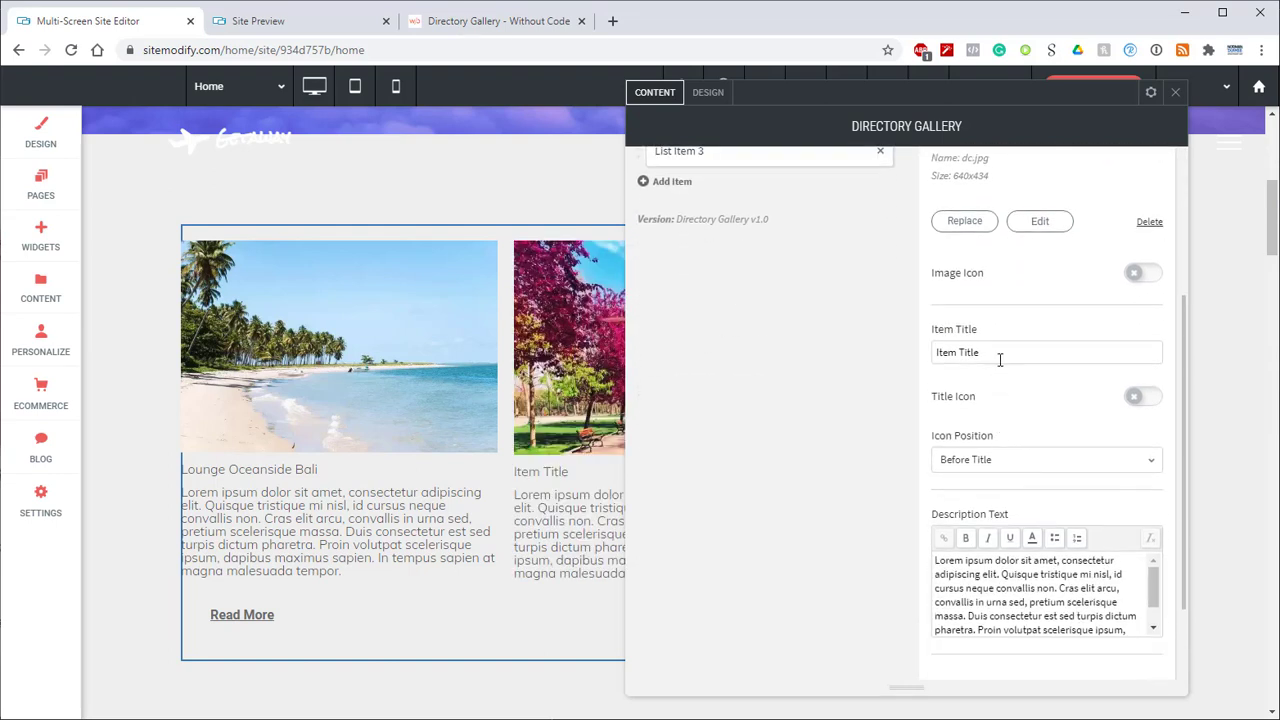
pyautogui.moveTo(999, 360); pyautogui.dragTo(895, 362)
pyautogui.write('DC Walking Tour')
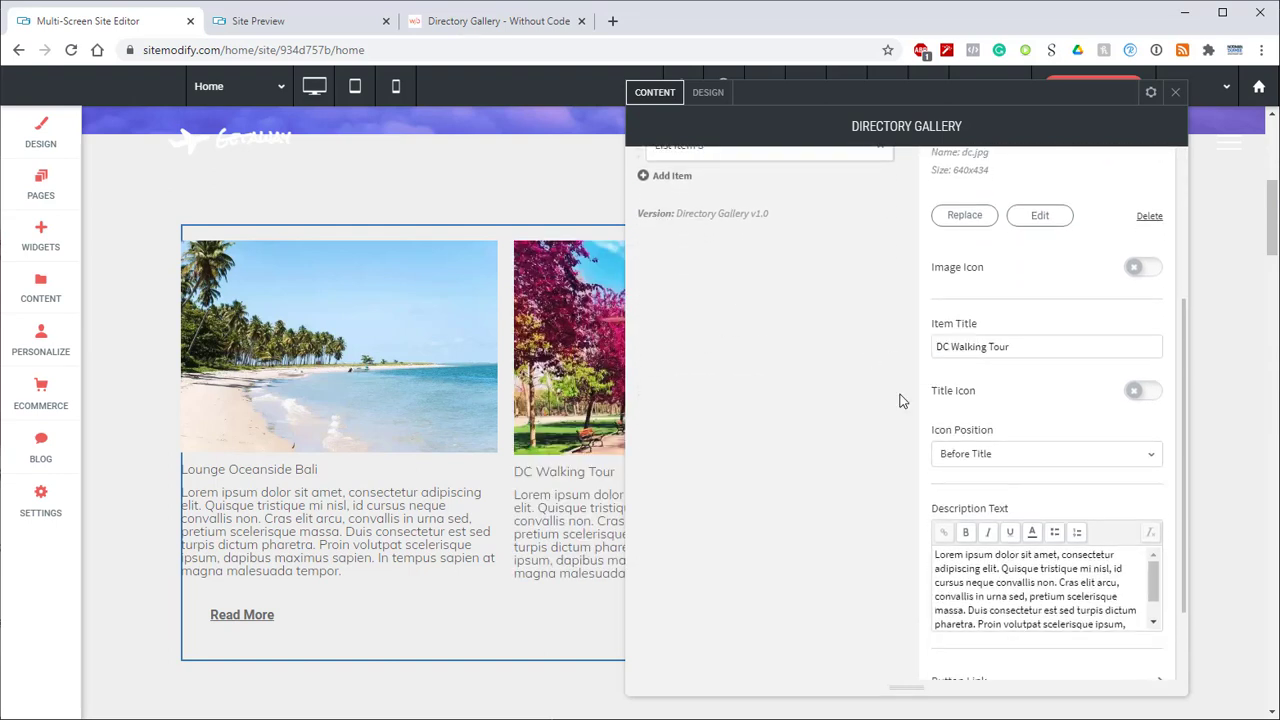
# Step: Link the second card's Read More button to the existing News page
pyautogui.scroll(-2, 905, 380)
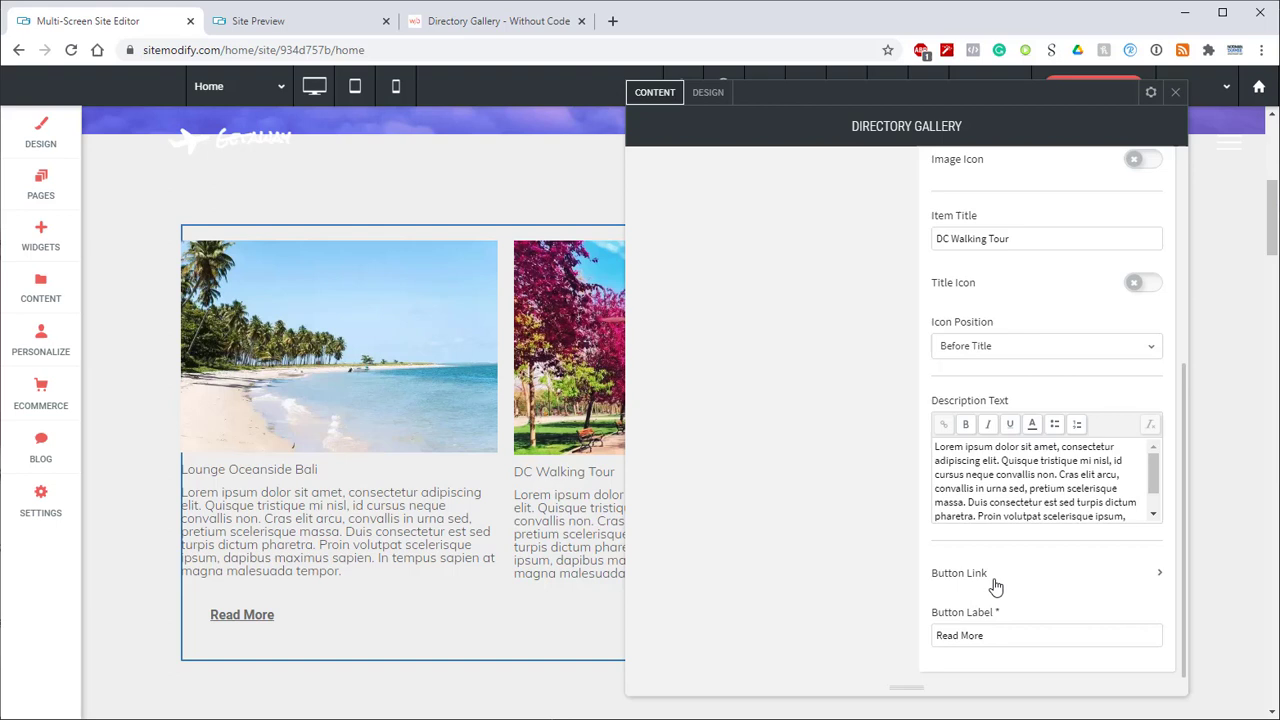
pyautogui.click(995, 586)
pyautogui.click(703, 305)
pyautogui.click(691, 340)
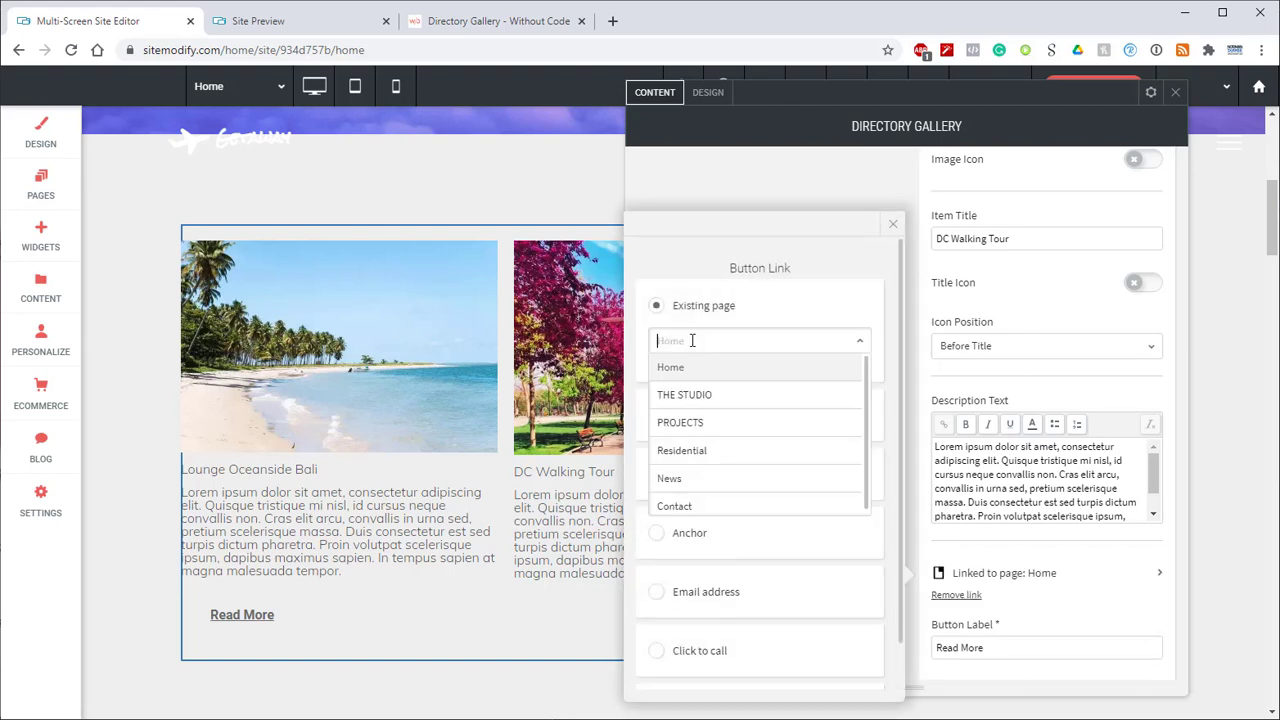
pyautogui.click(703, 478)
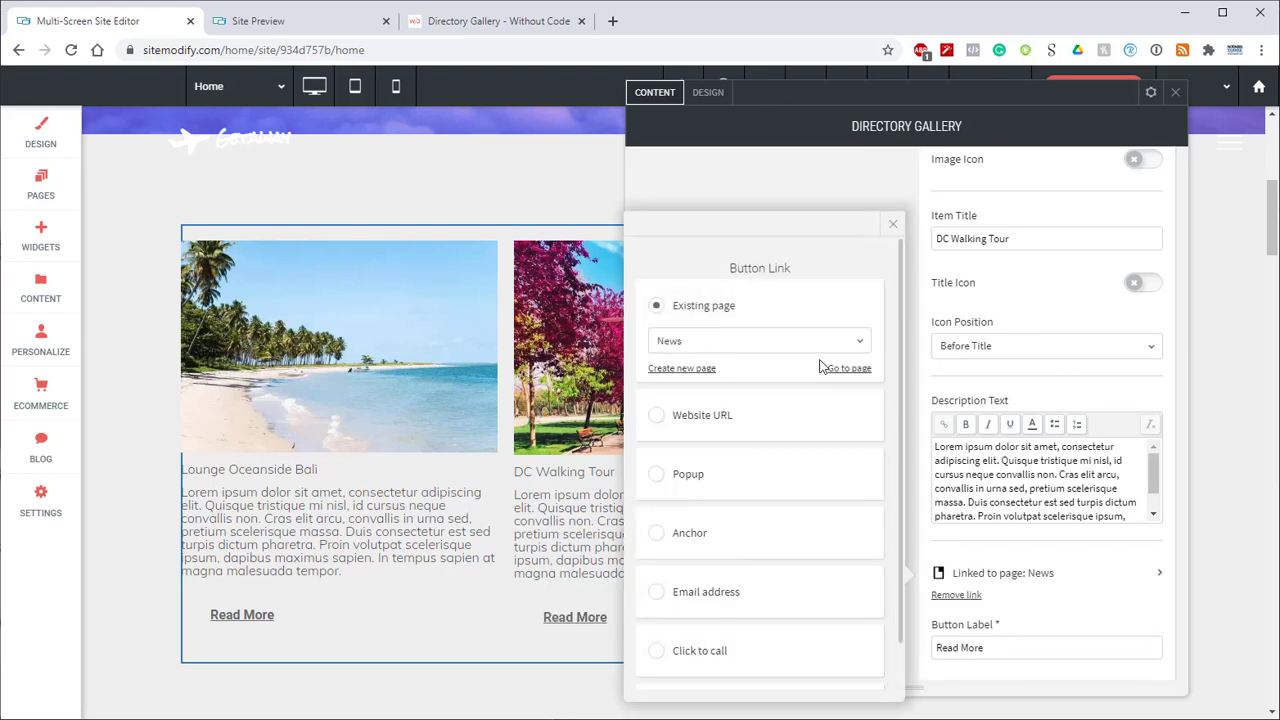
pyautogui.click(891, 229)
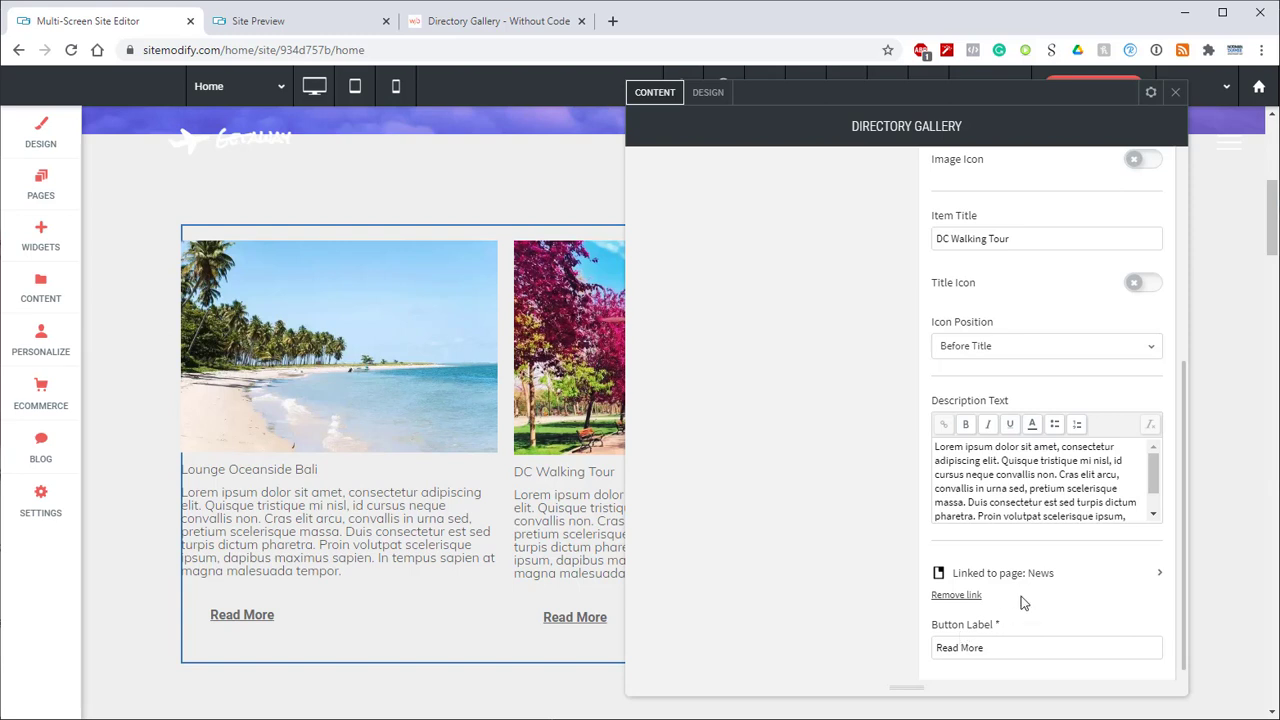
pyautogui.scroll(5, 1021, 596)
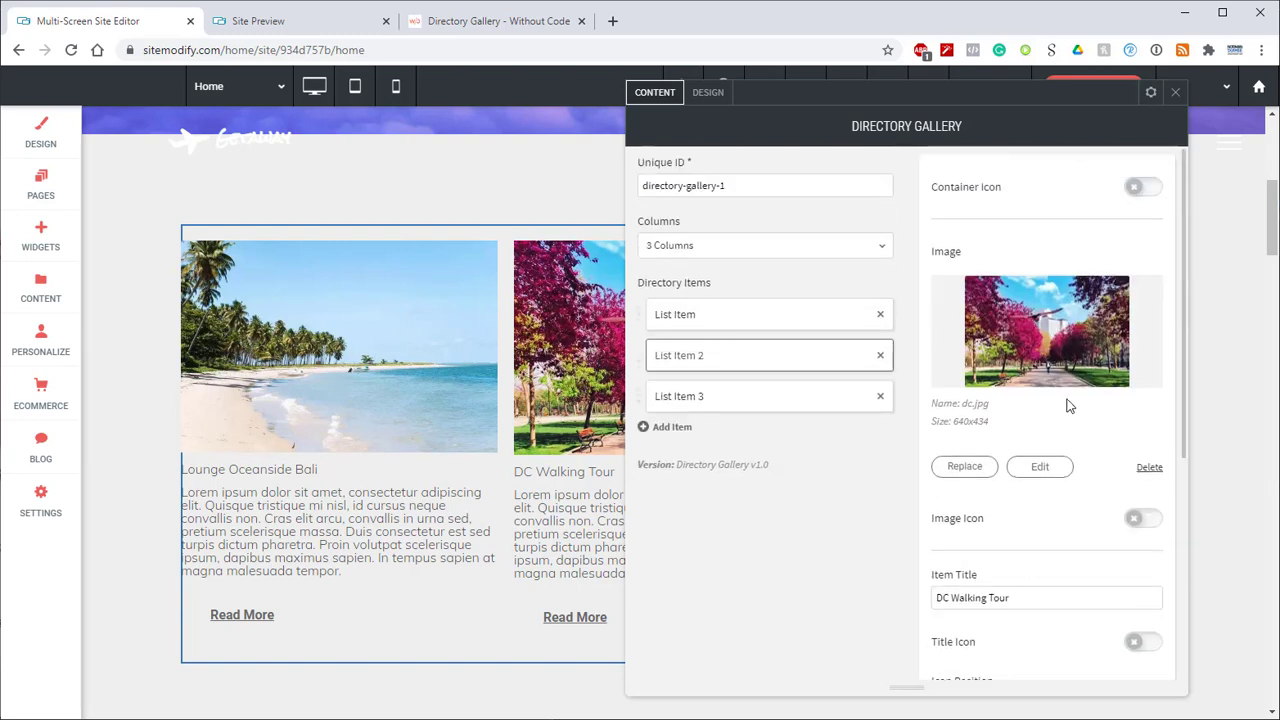
# Step: Give List Item 3 the mountain photo and the title 'Gondola Getaway'
pyautogui.click(704, 400)
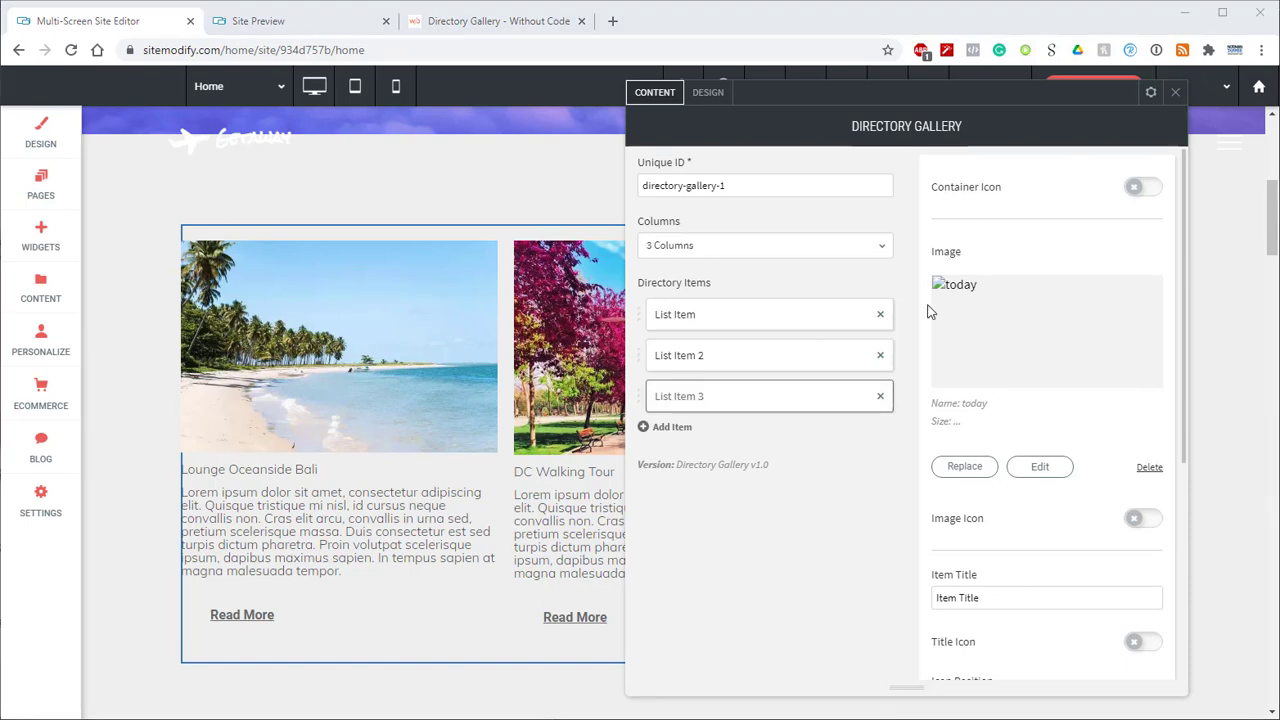
pyautogui.click(964, 466)
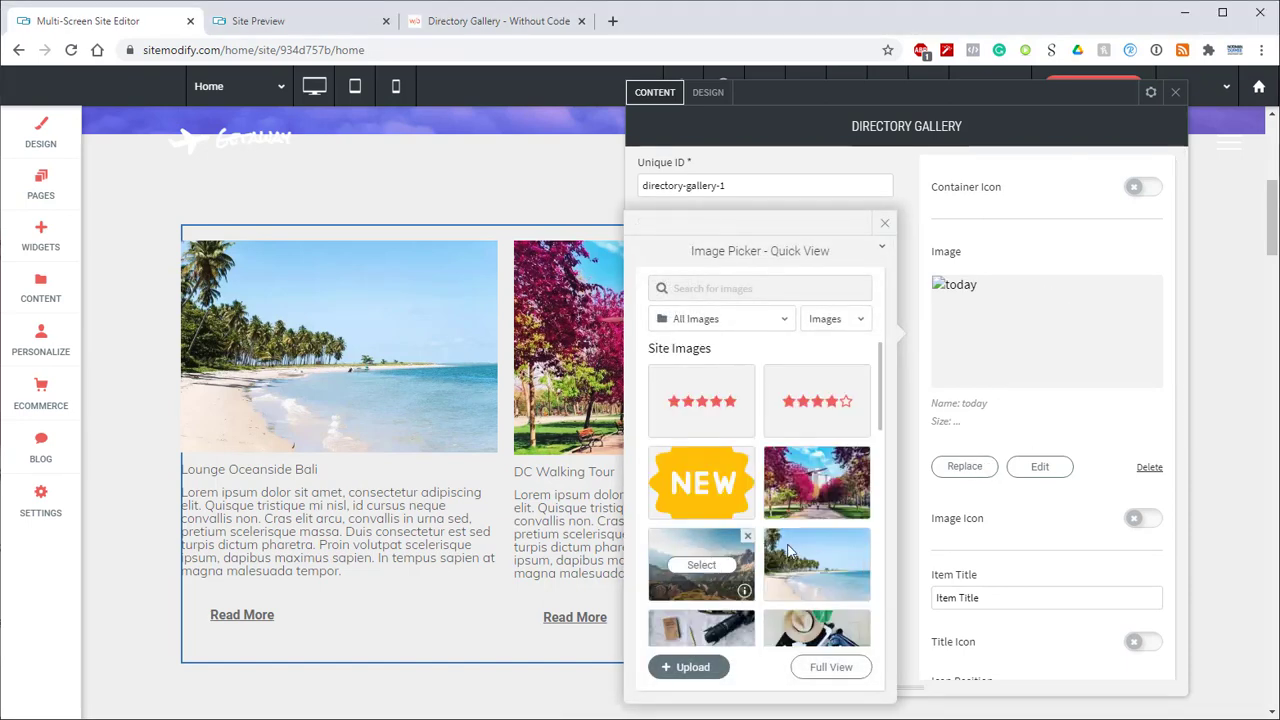
pyautogui.click(710, 563)
pyautogui.scroll(-2, 1098, 388)
pyautogui.moveTo(1018, 434); pyautogui.dragTo(820, 446)
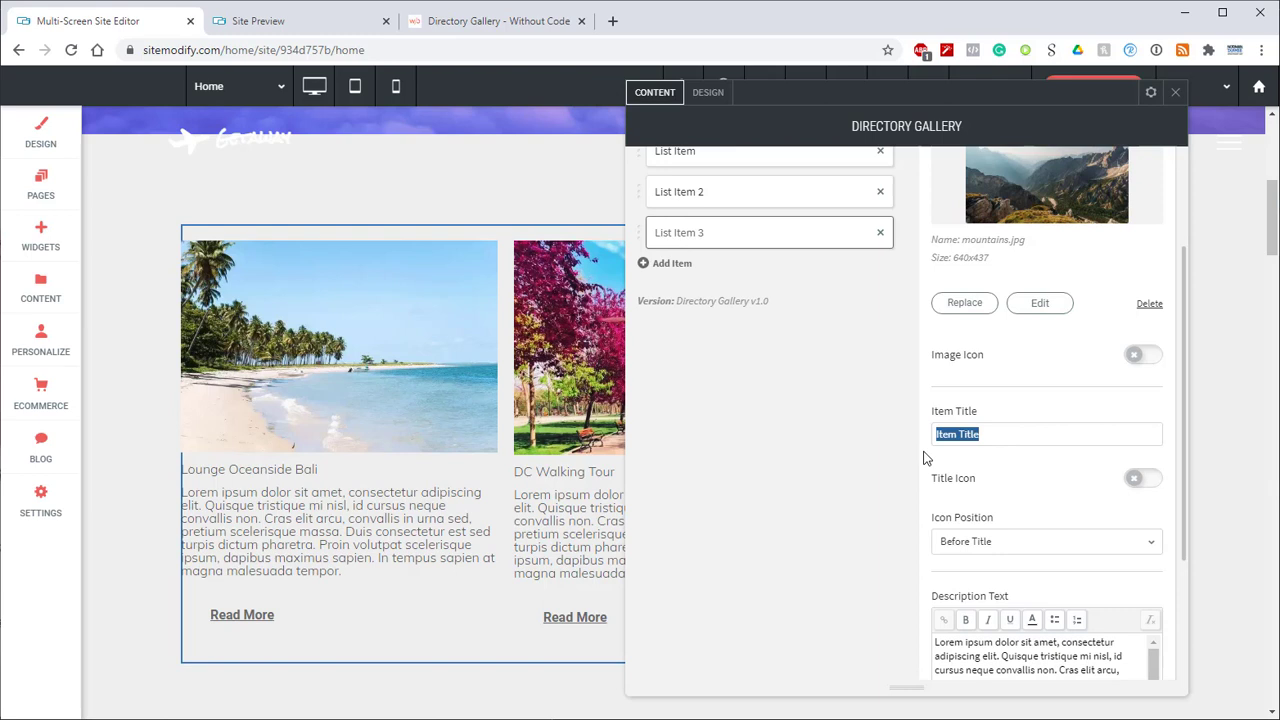
pyautogui.write('Gondola Getaway')
# Step: Link the third card's button to the existing Contact page and close the item
pyautogui.scroll(-2, 918, 460)
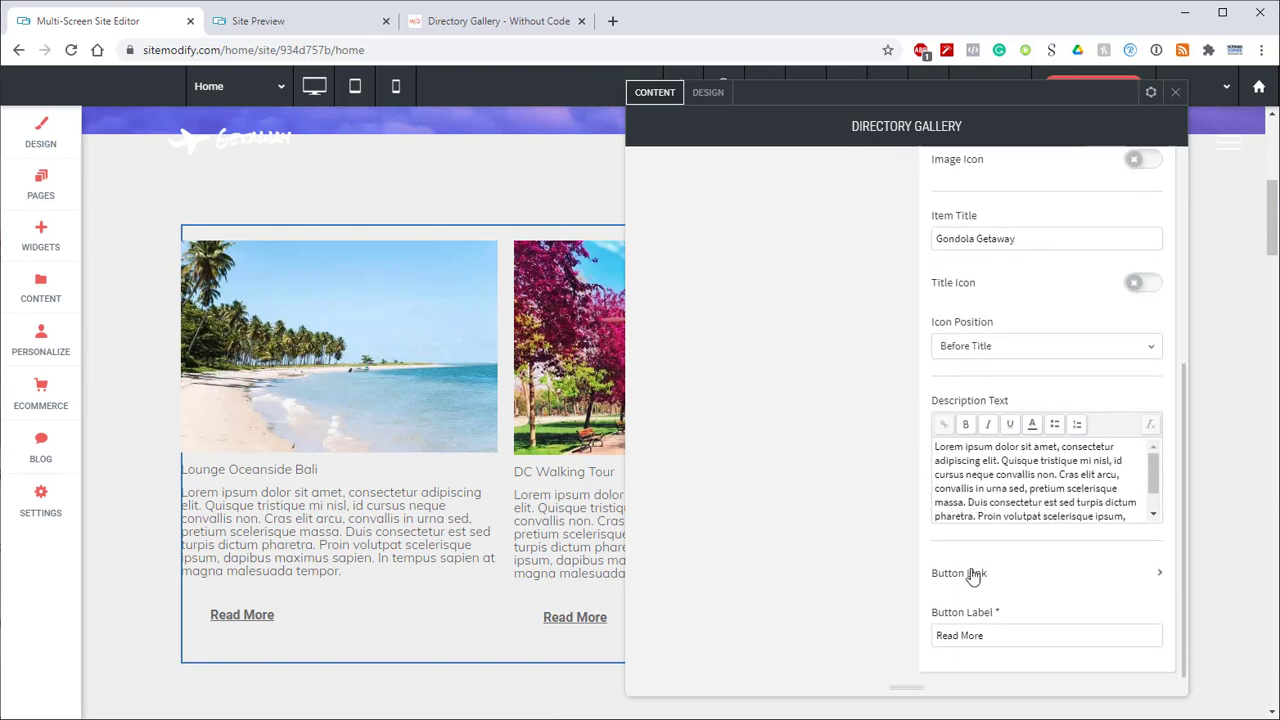
pyautogui.click(1000, 573)
pyautogui.click(720, 306)
pyautogui.click(709, 340)
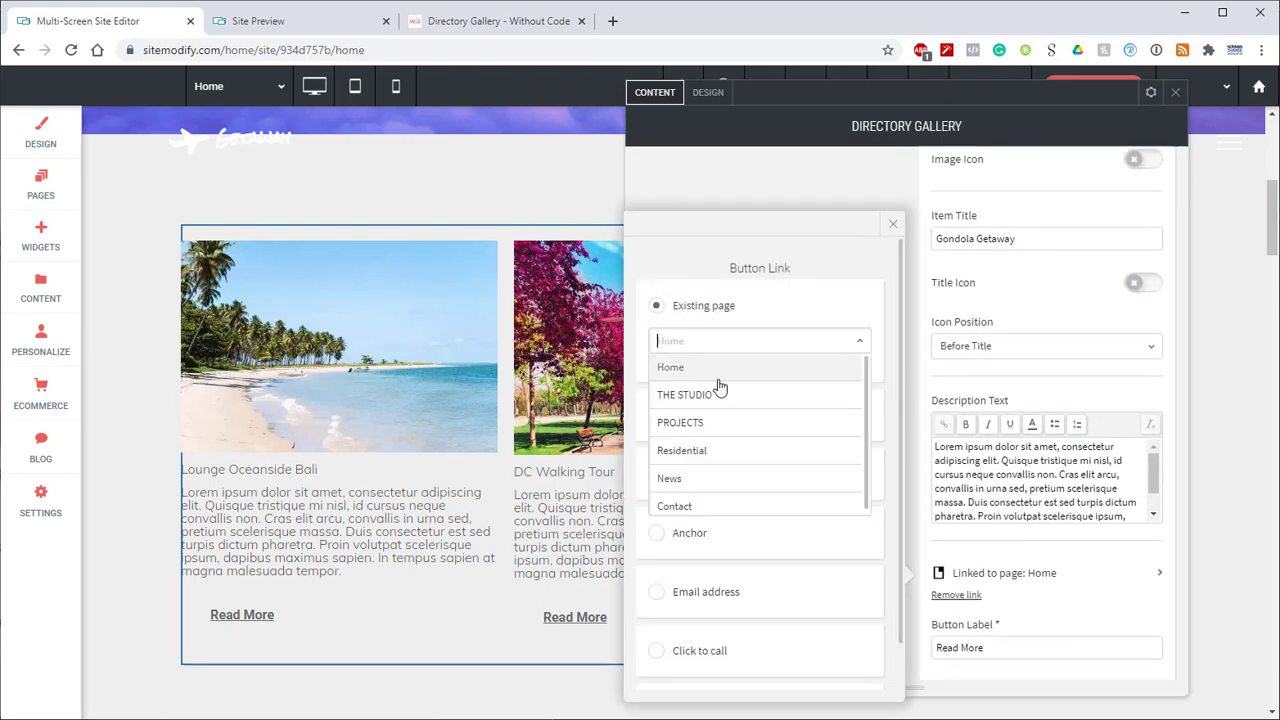
pyautogui.click(695, 503)
pyautogui.click(893, 224)
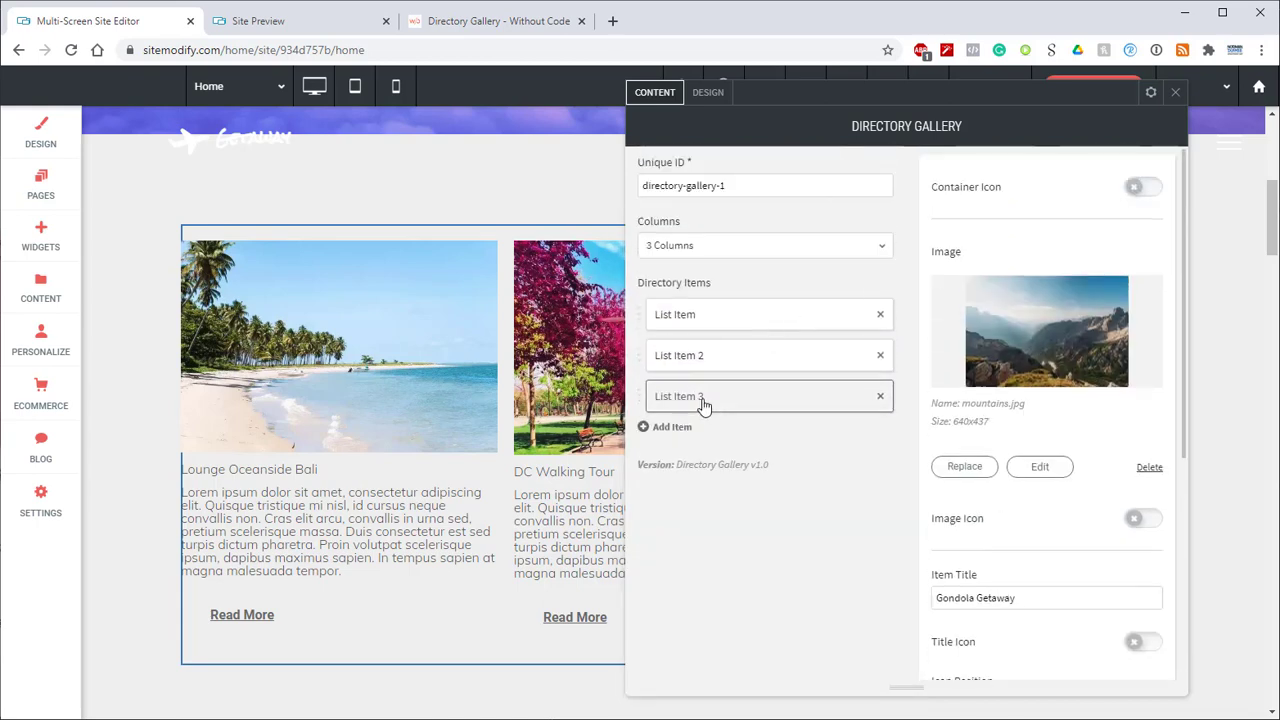
pyautogui.click(703, 402)
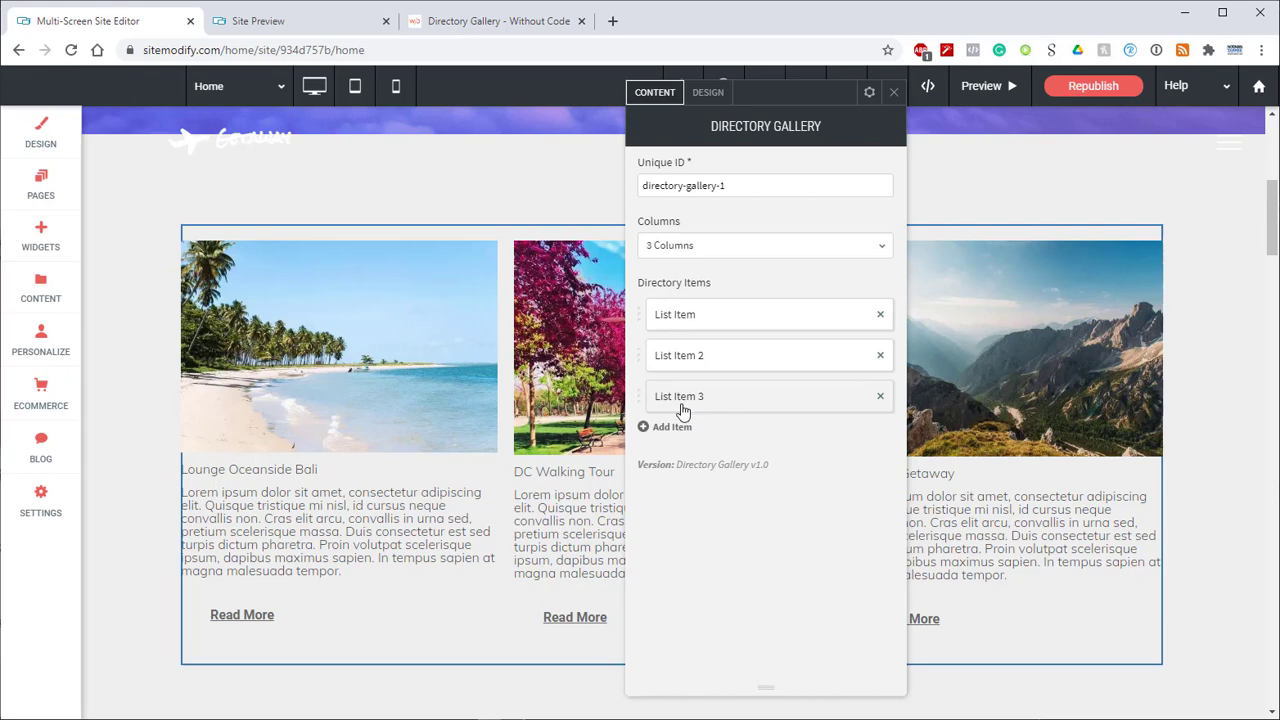
# Step: In Design > Item Container Styling, set the card background colour to white (#ffffff)
pyautogui.click(705, 93)
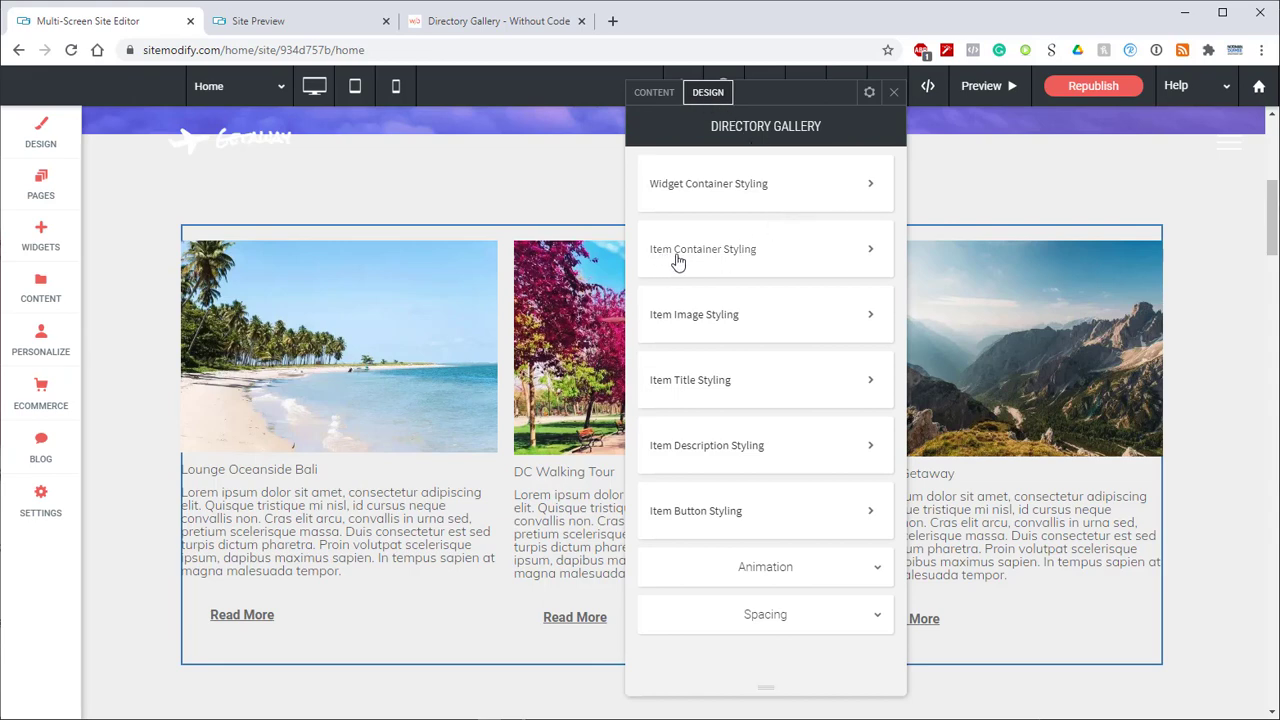
pyautogui.click(735, 260)
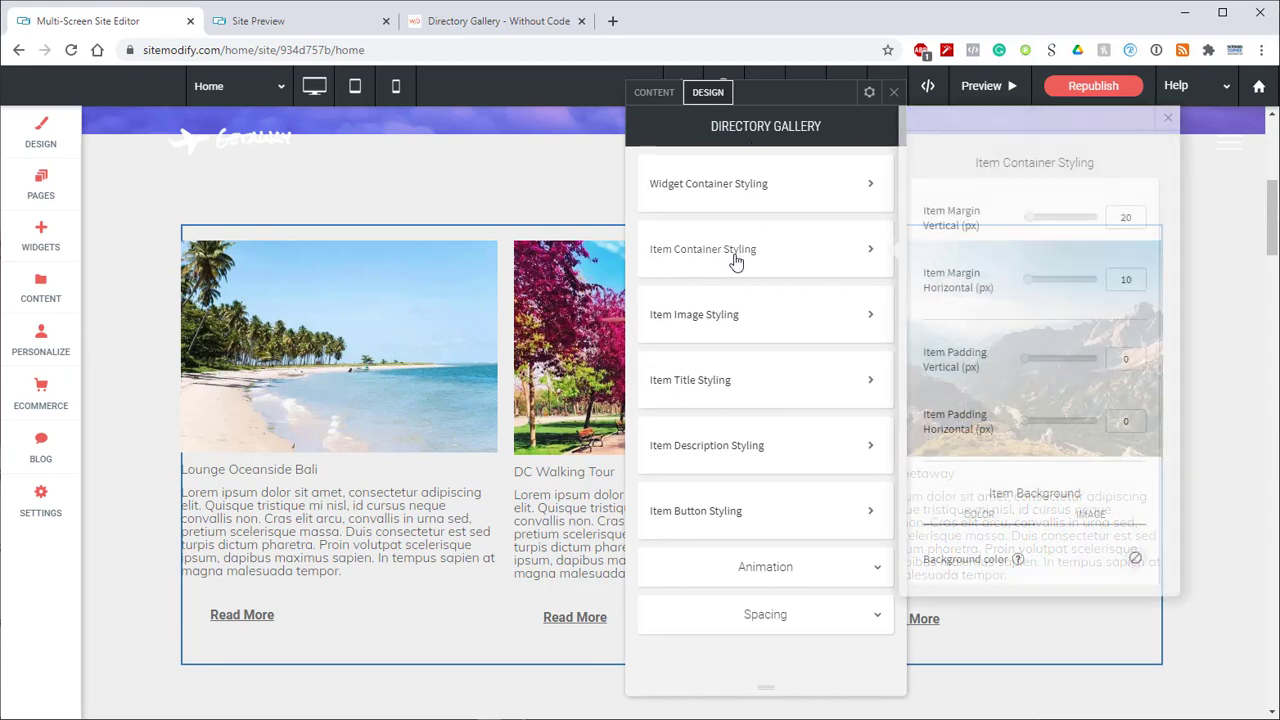
pyautogui.scroll(-3, 1100, 340)
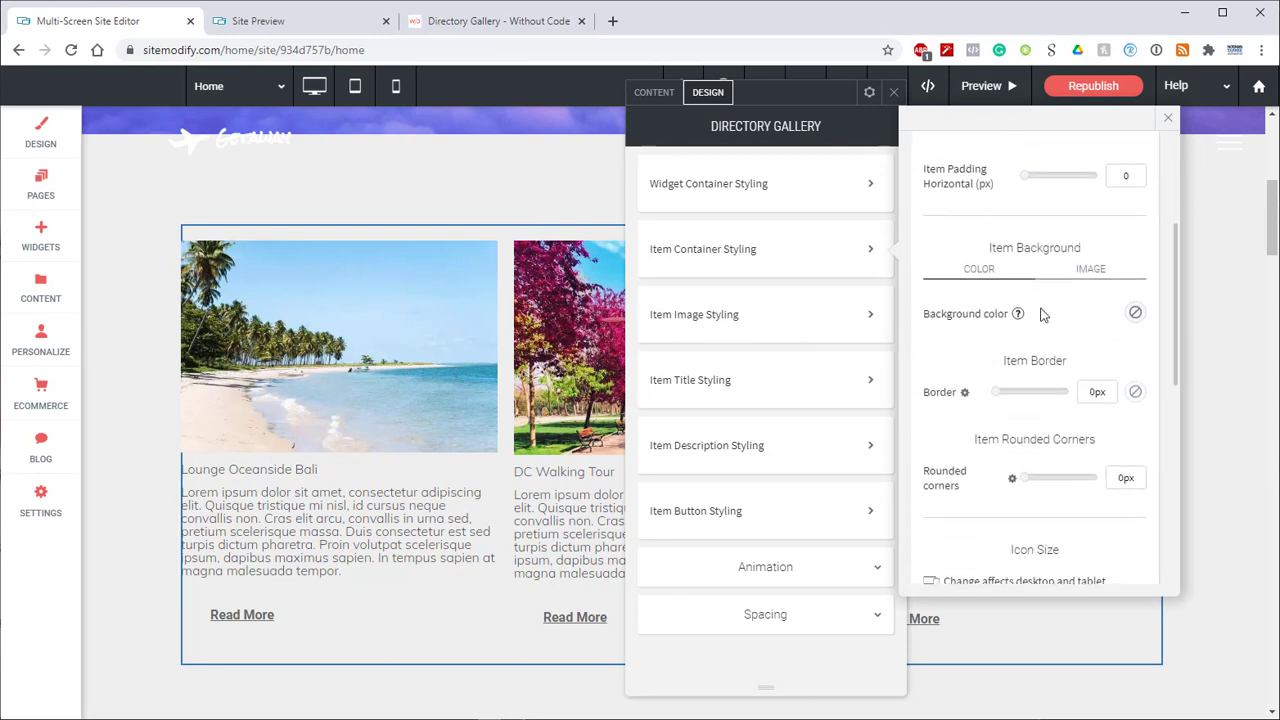
pyautogui.click(1136, 313)
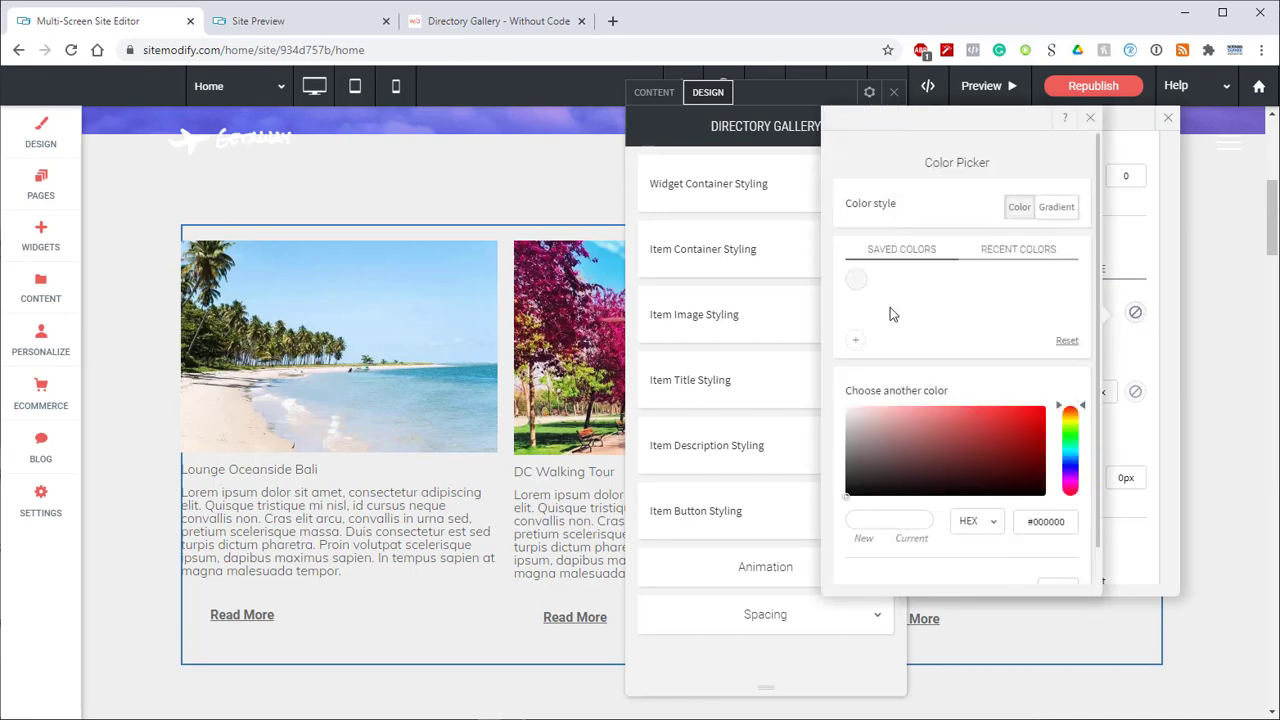
pyautogui.moveTo(911, 452); pyautogui.dragTo(846, 407)
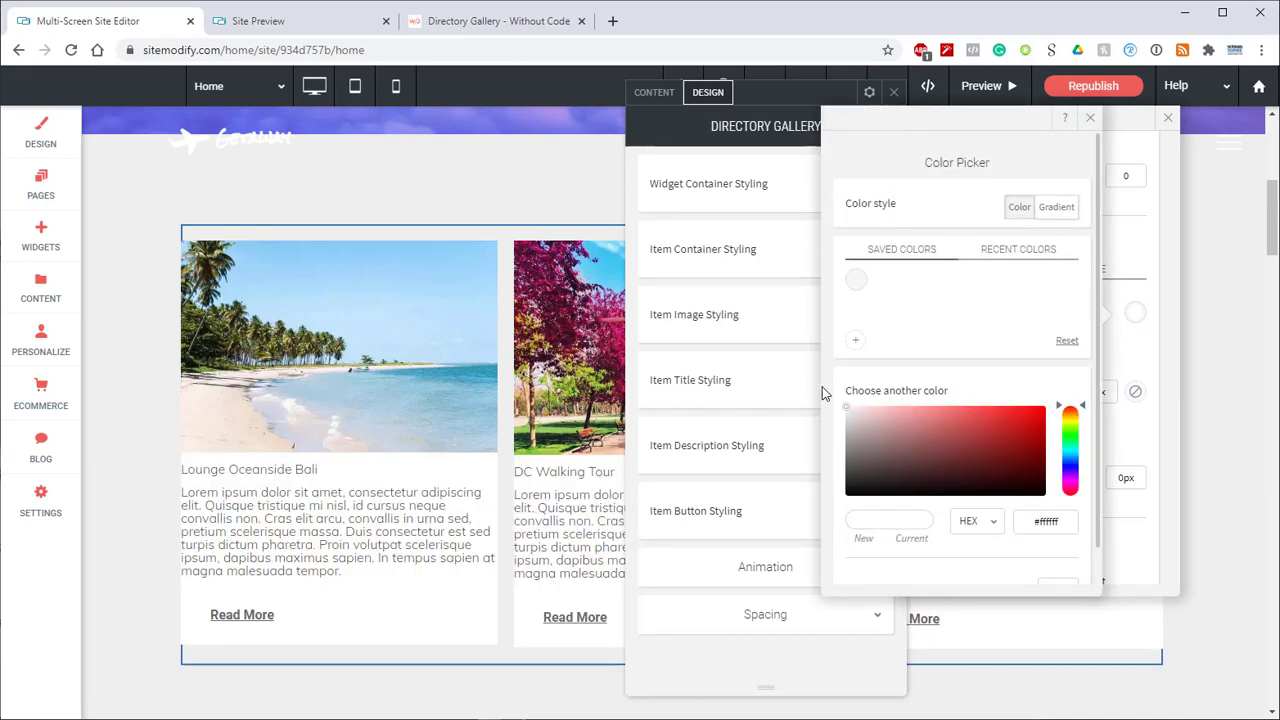
pyautogui.click(1091, 121)
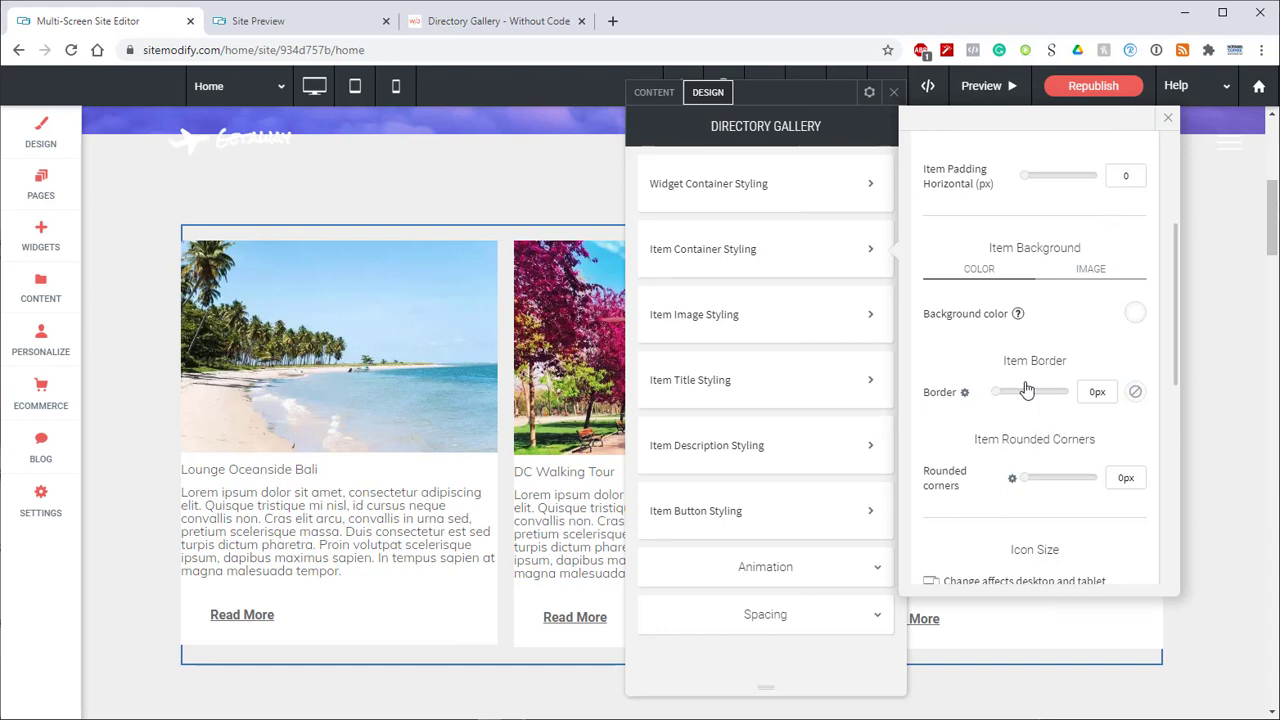
# Step: Give the card containers a 20px border in white from Recent Colors
pyautogui.moveTo(1109, 390); pyautogui.dragTo(1062, 396)
pyautogui.write('20')
pyautogui.click(1137, 393)
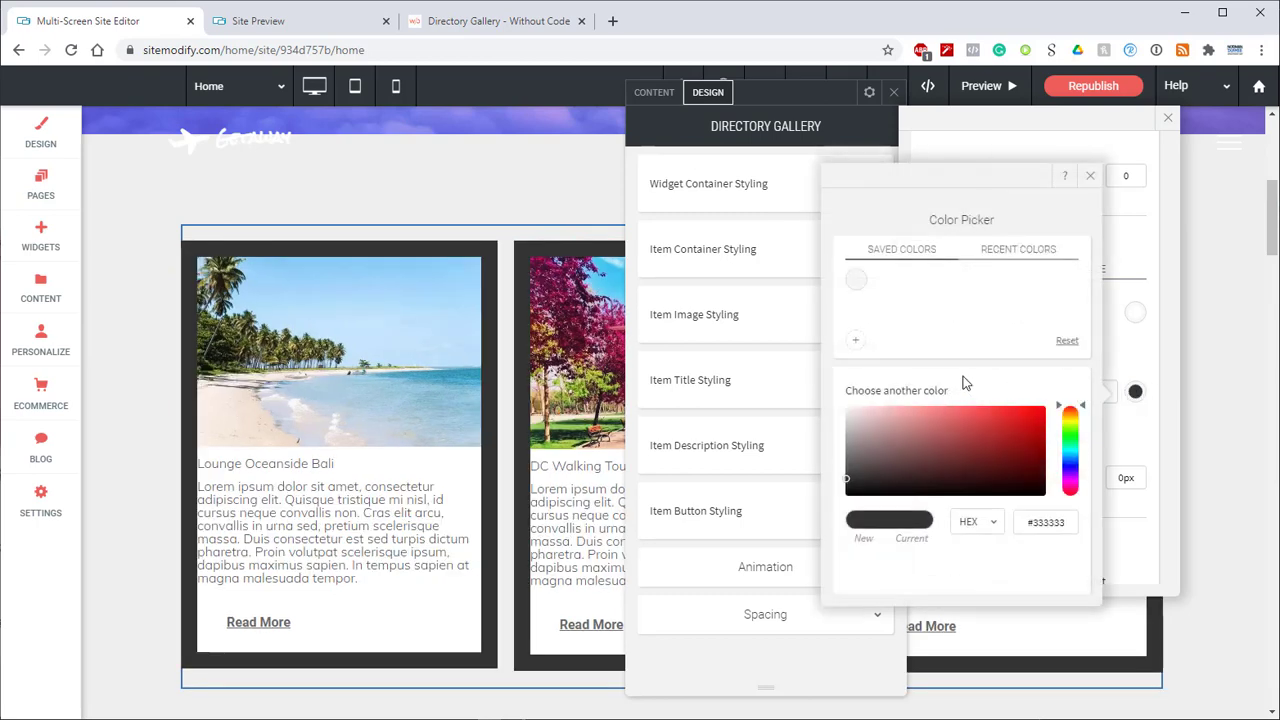
pyautogui.click(1018, 249)
pyautogui.click(886, 280)
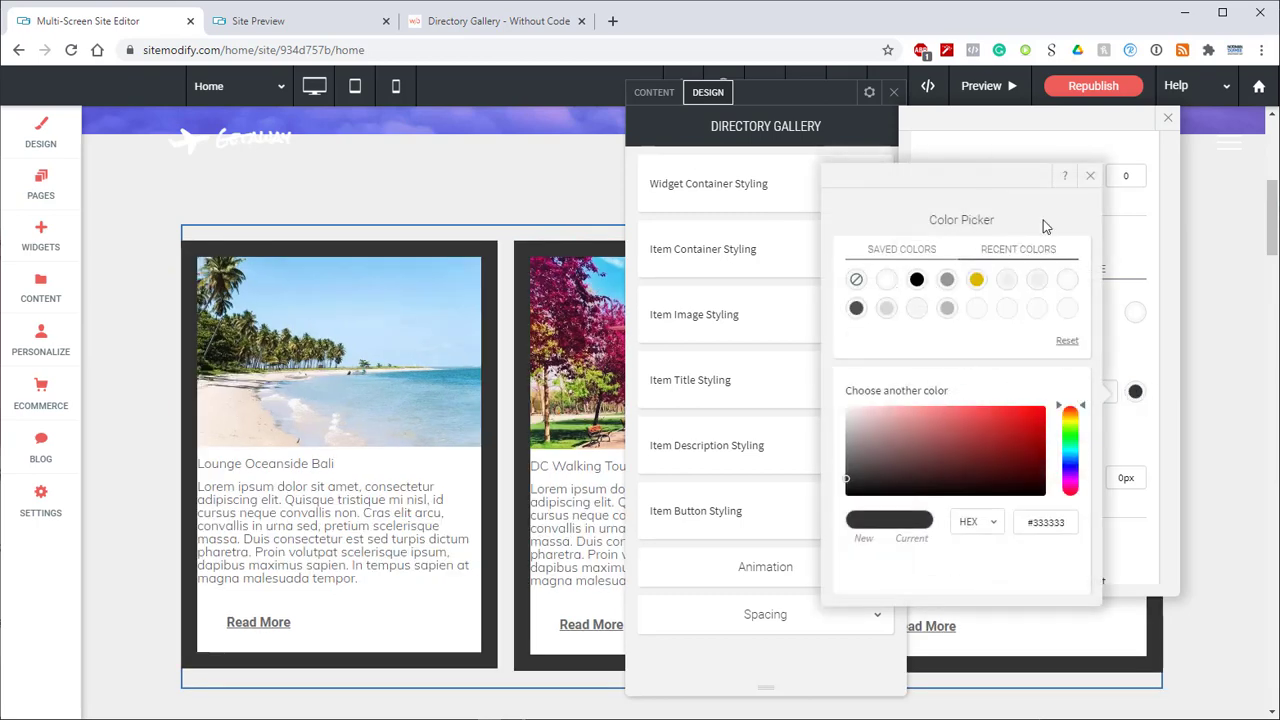
pyautogui.click(1089, 178)
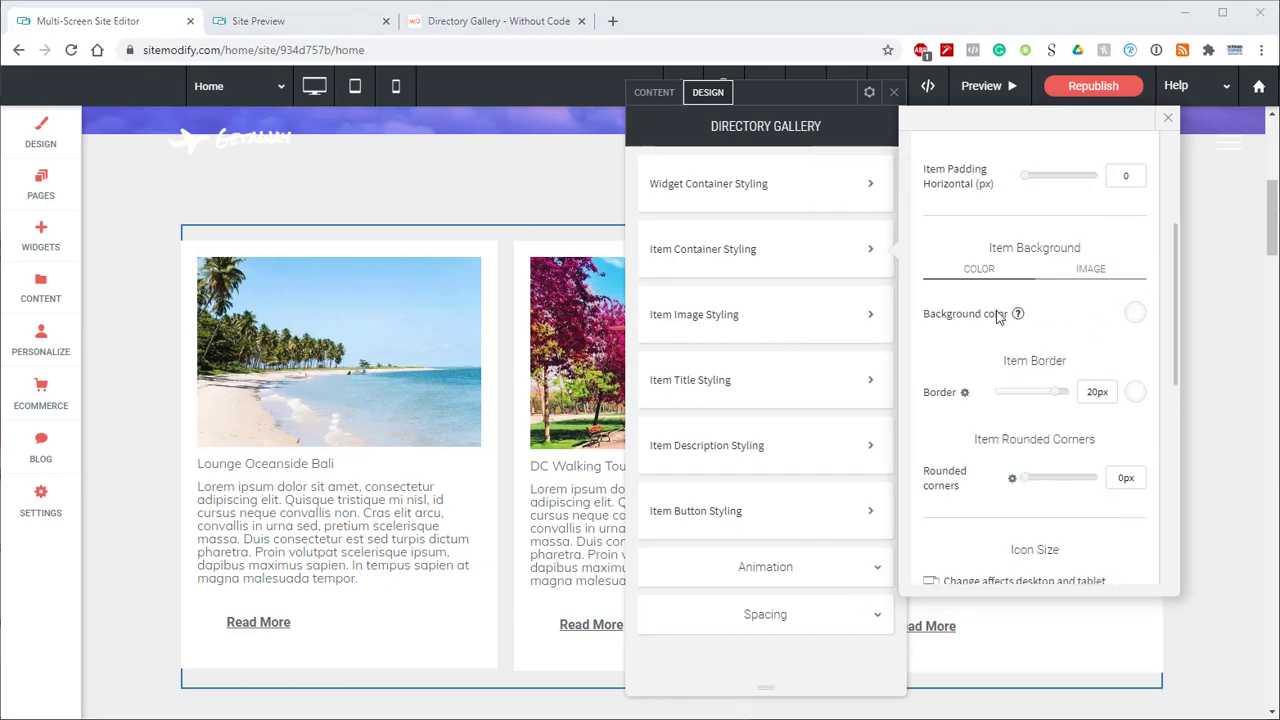
# Step: Size the card images to 367 wide and 230px high
pyautogui.click(754, 316)
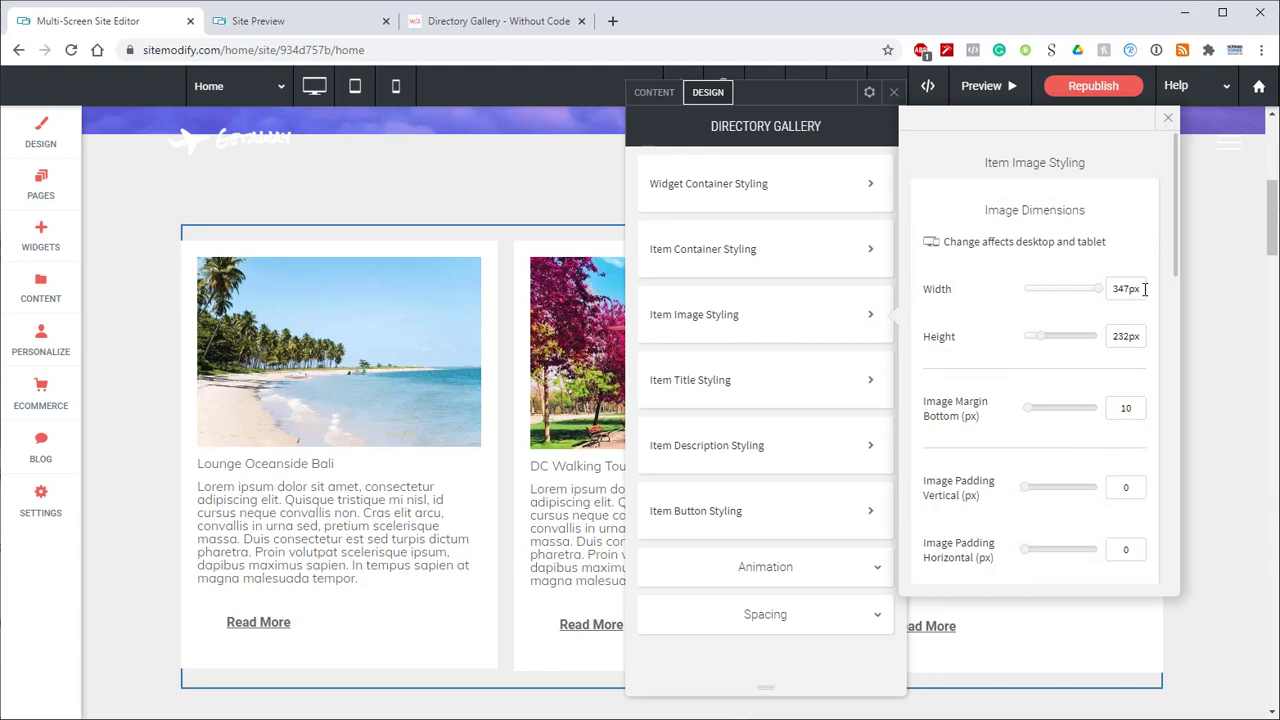
pyautogui.moveTo(1145, 289); pyautogui.dragTo(1073, 309)
pyautogui.write('367')
pyautogui.moveTo(1143, 336); pyautogui.dragTo(1054, 354)
pyautogui.write('230px')
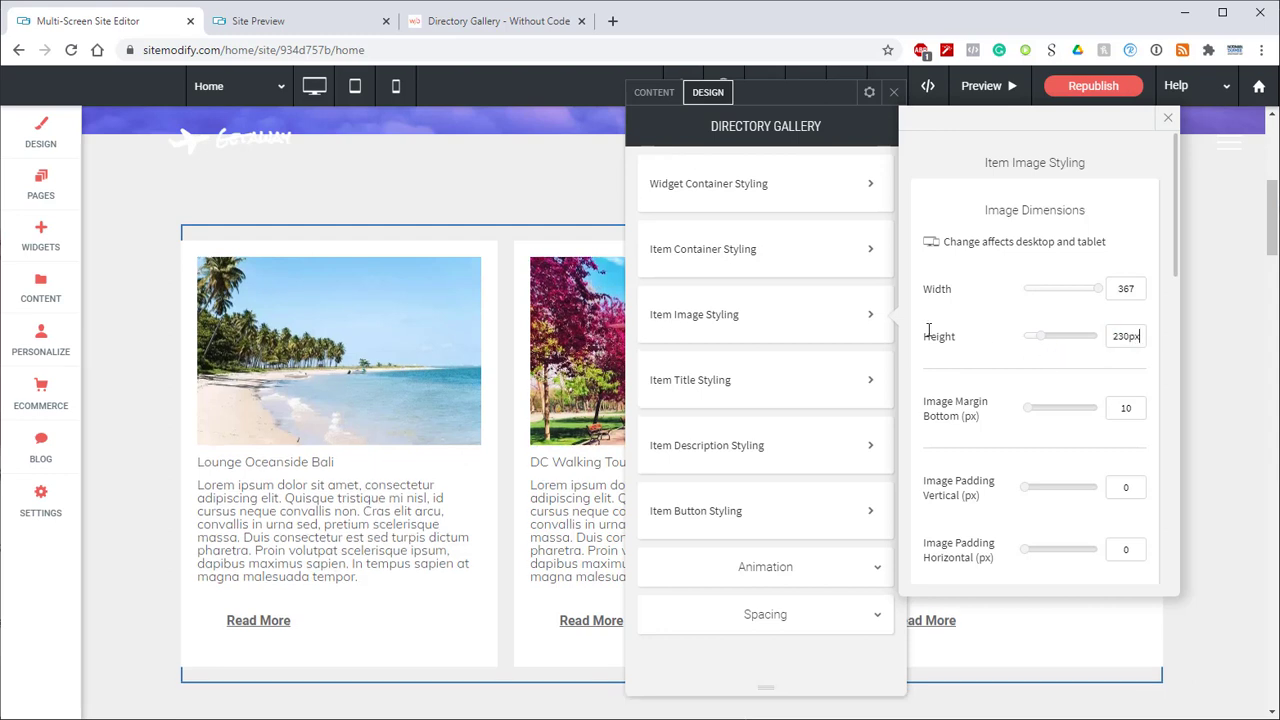
# Step: Style the item titles as Roboto, size 20, bold
pyautogui.click(676, 394)
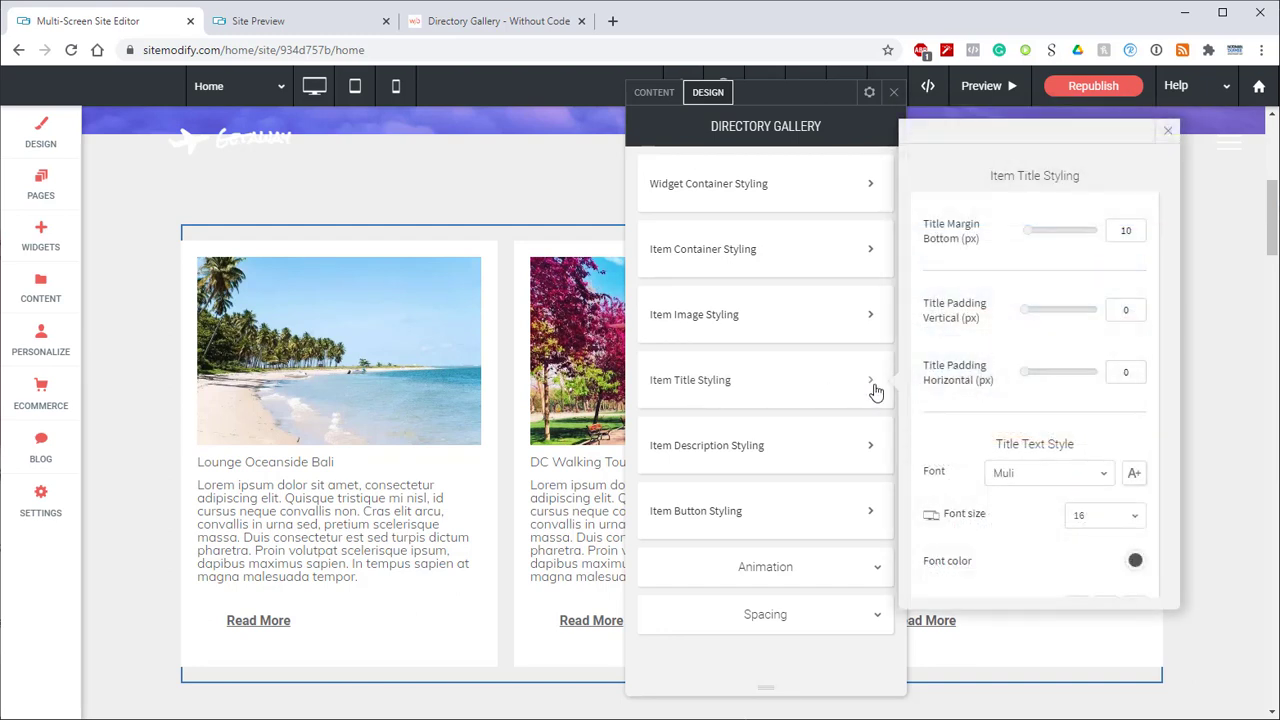
pyautogui.scroll(-2, 1050, 360)
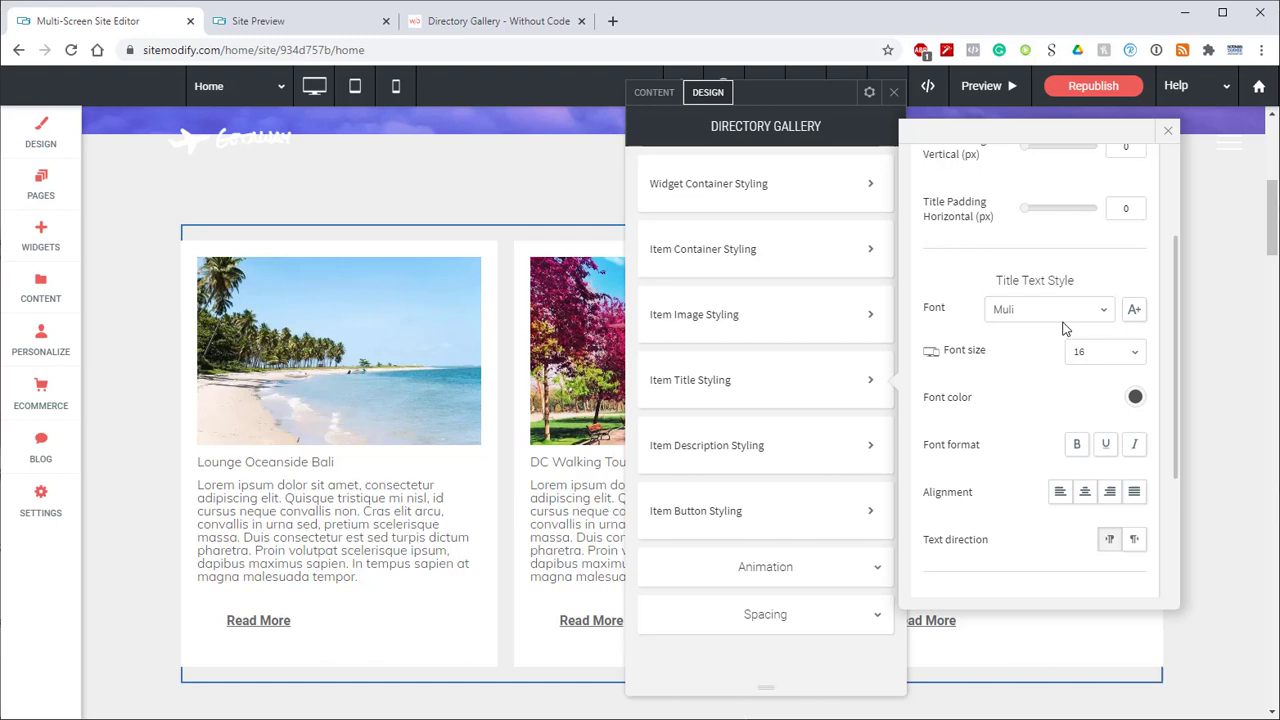
pyautogui.click(1048, 312)
pyautogui.write('Robo')
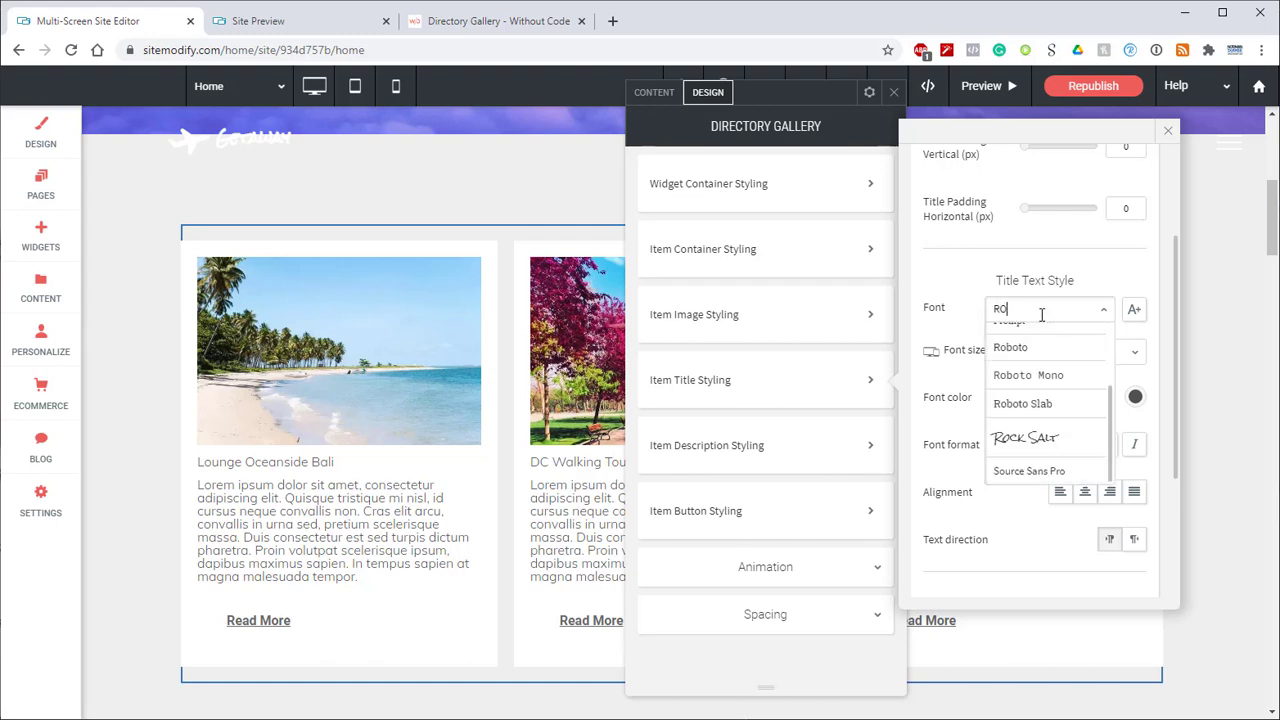
pyautogui.click(1045, 335)
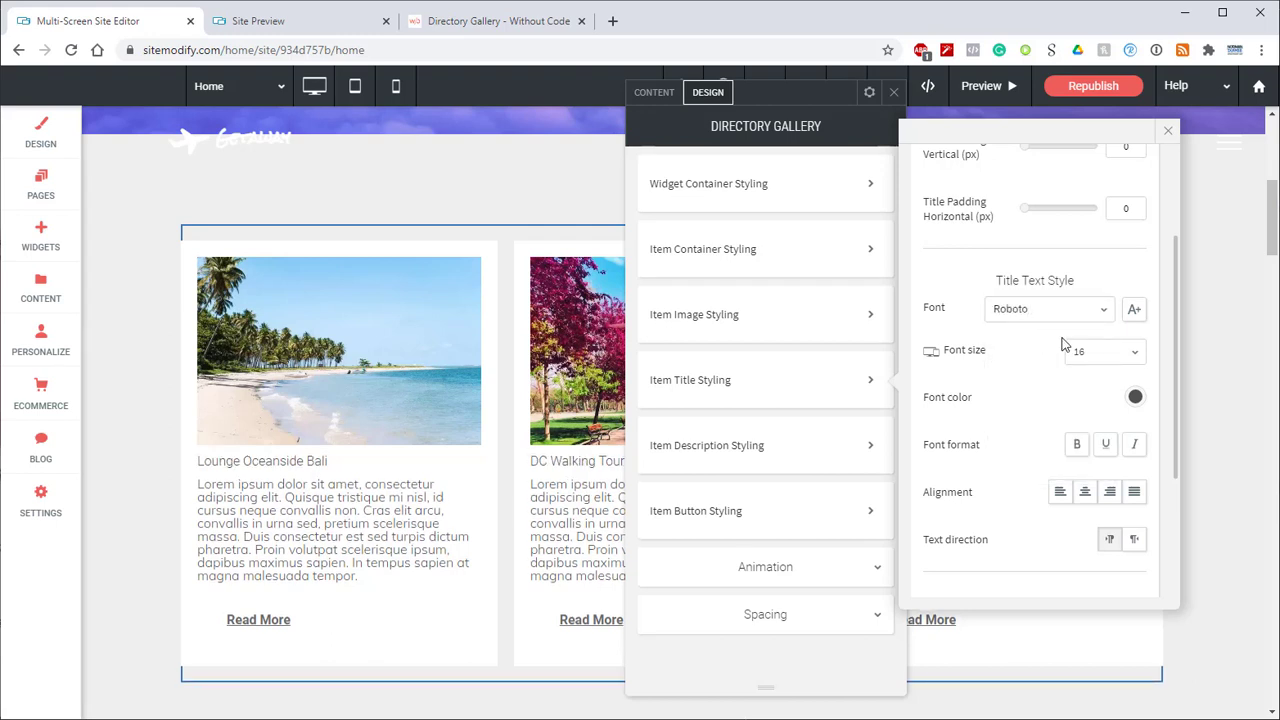
pyautogui.click(1077, 349)
pyautogui.write('20')
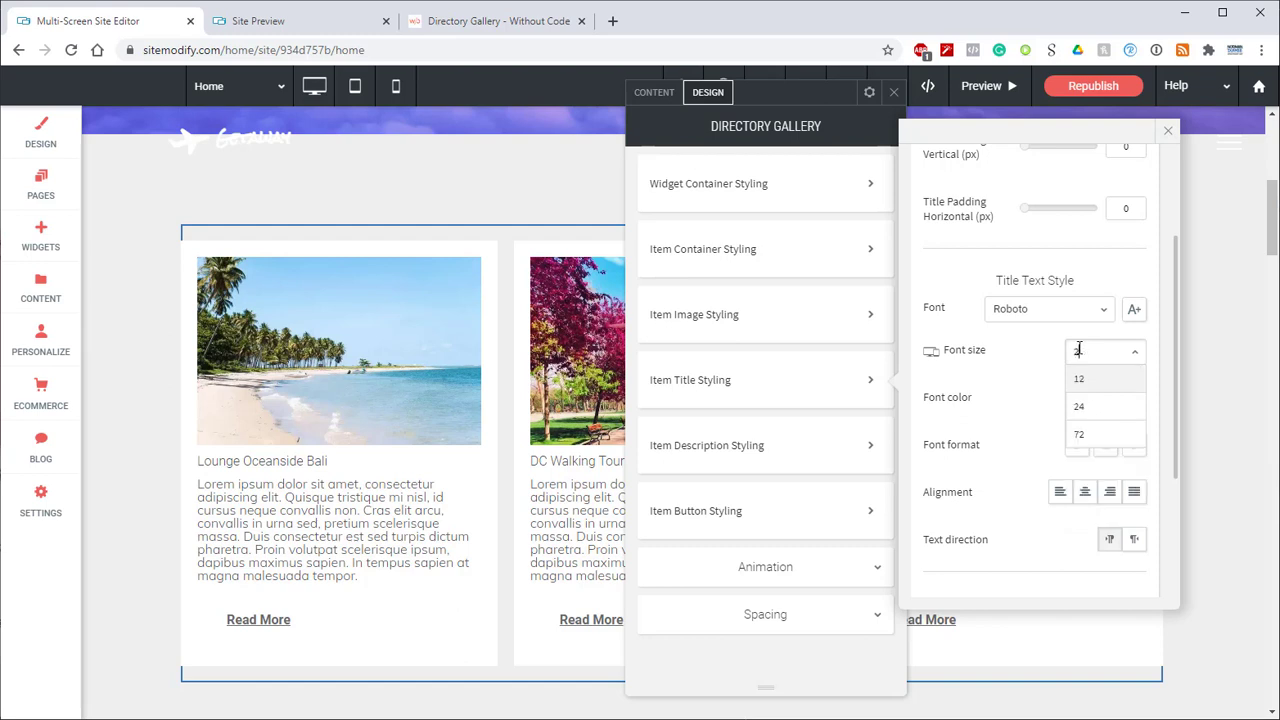
pyautogui.click(1078, 380)
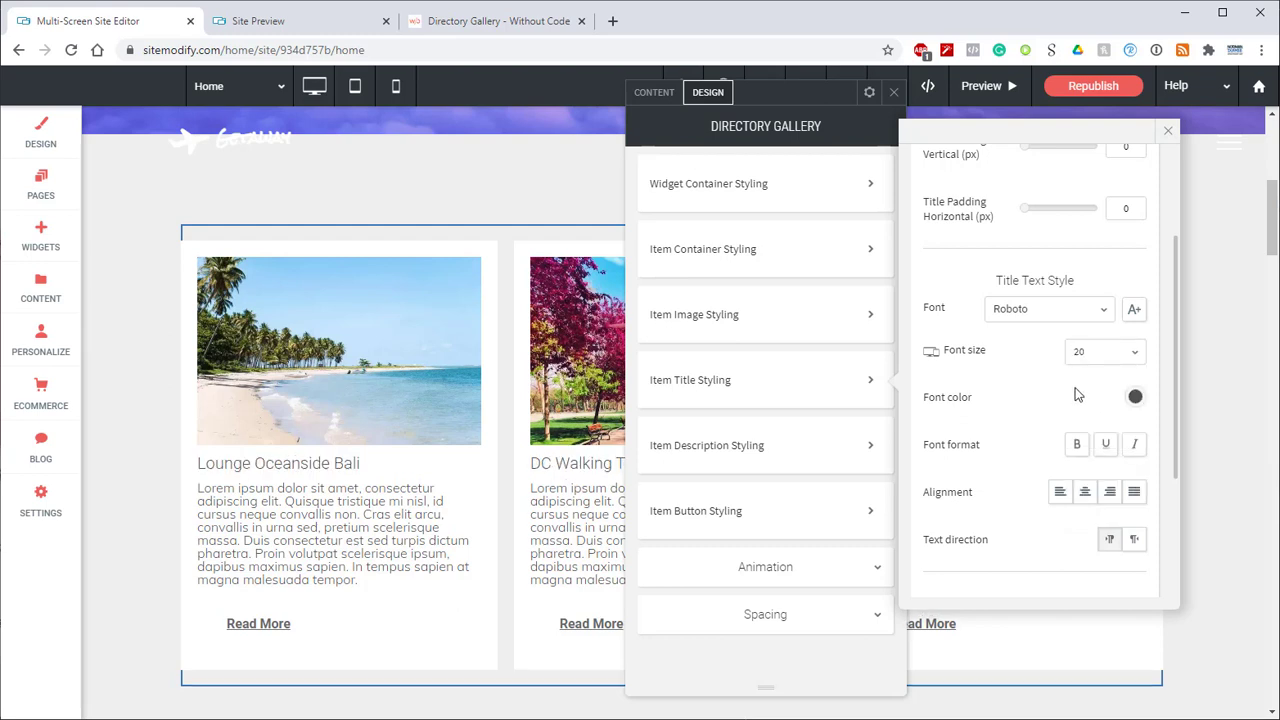
pyautogui.click(1077, 446)
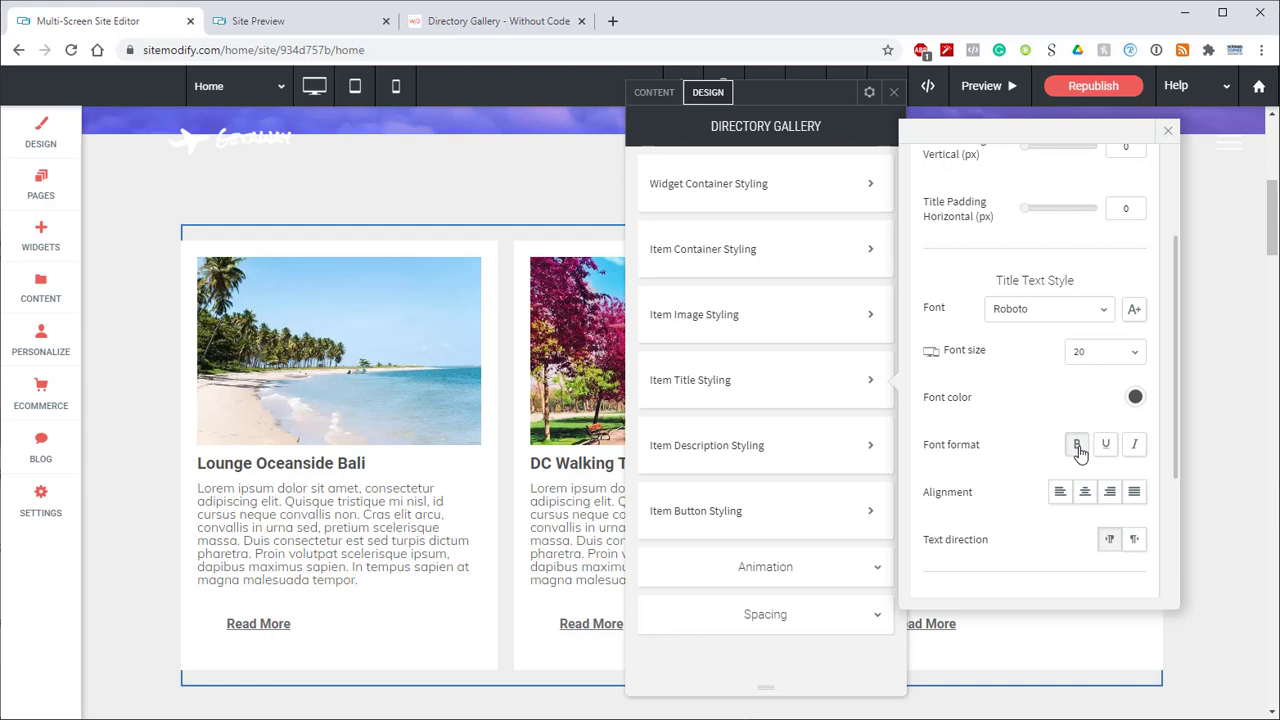
# Step: Set the item descriptions to font size 14 with a 1.5 line height
pyautogui.click(735, 457)
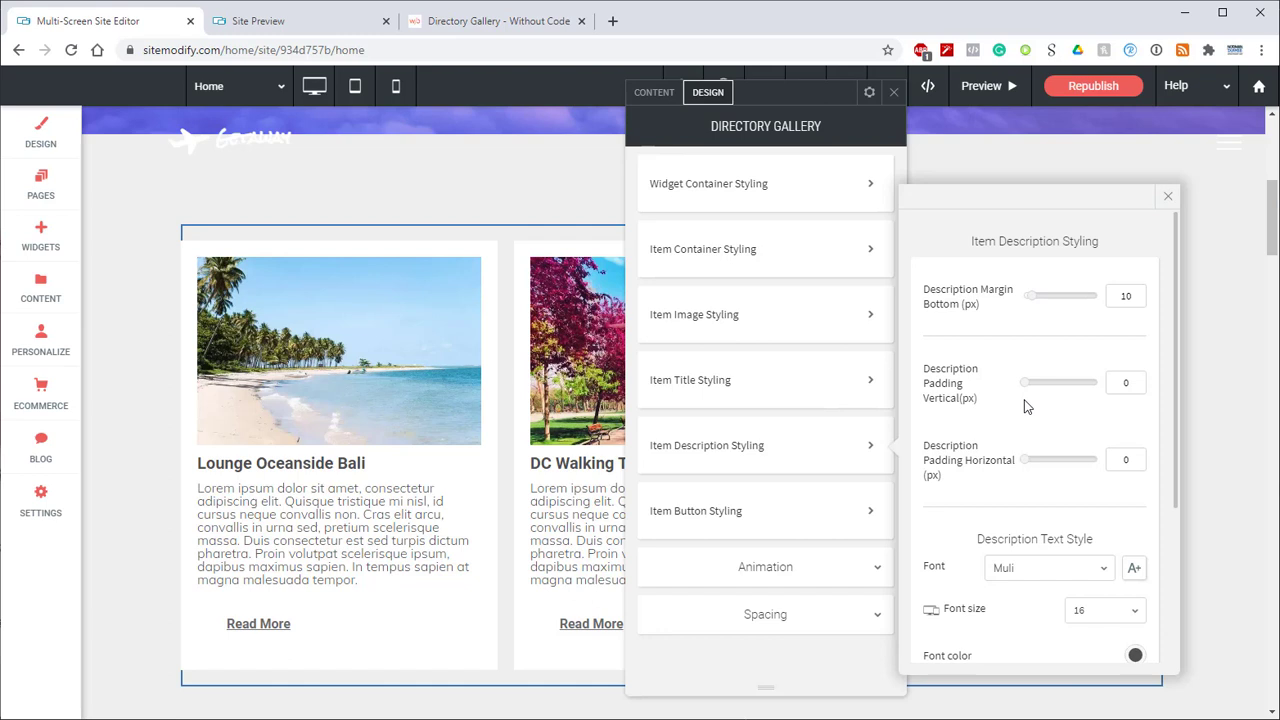
pyautogui.scroll(-3, 1025, 405)
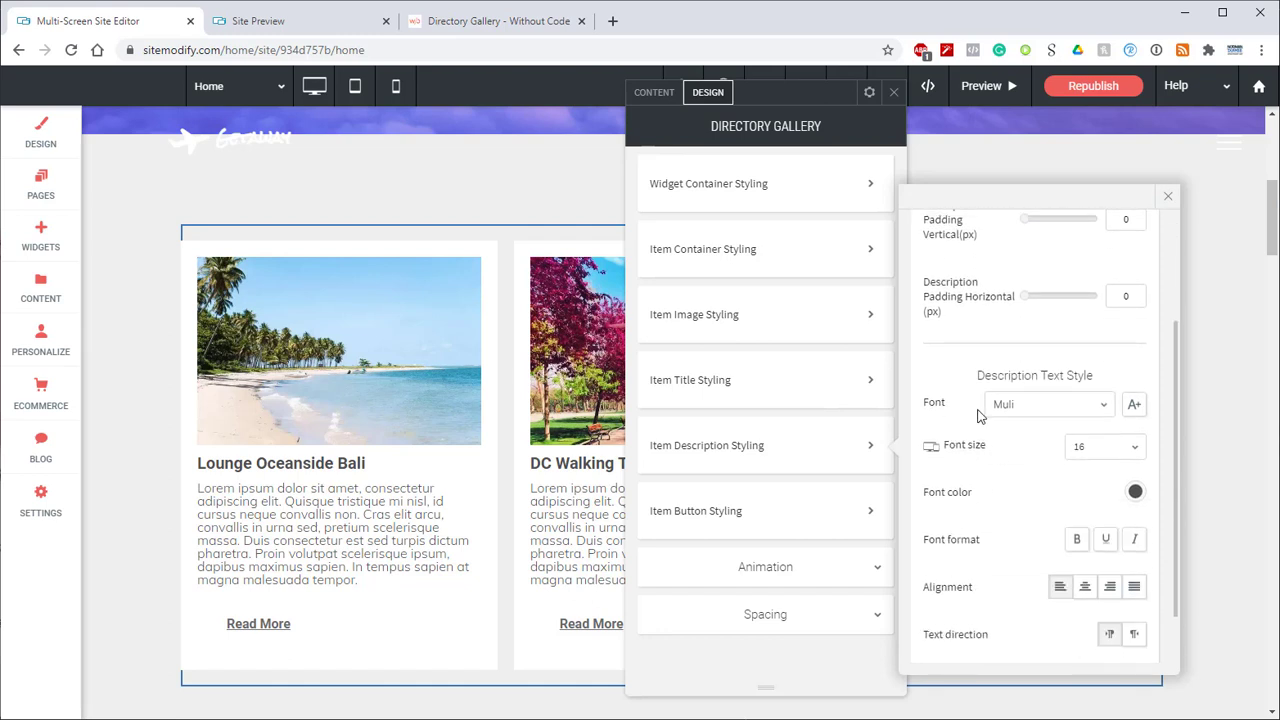
pyautogui.click(1091, 449)
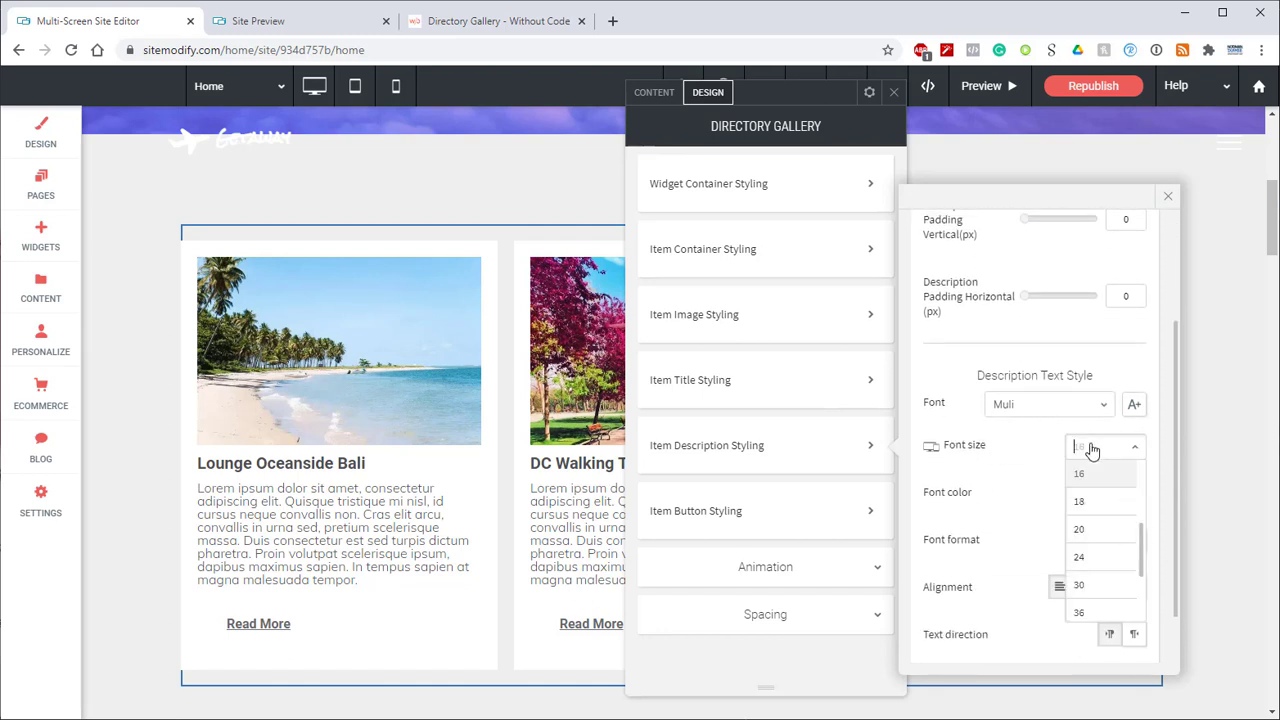
pyautogui.click(1082, 476)
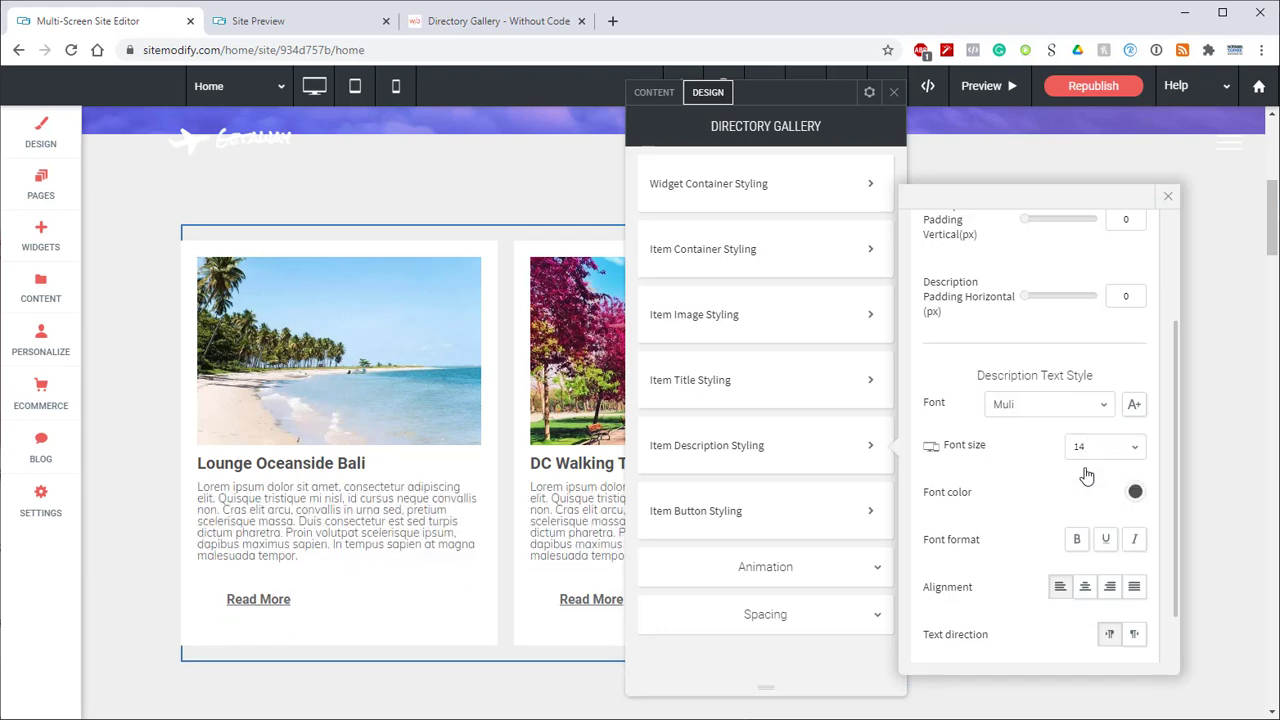
pyautogui.scroll(-1, 1085, 478)
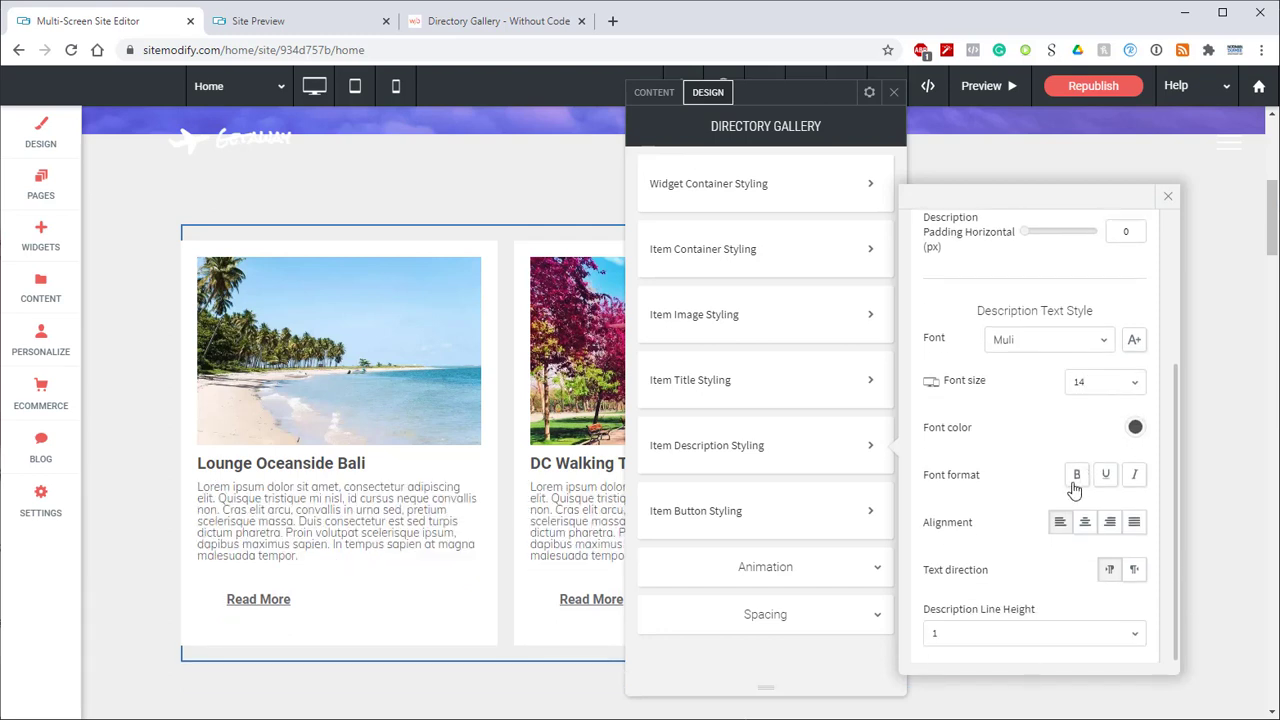
pyautogui.click(1050, 627)
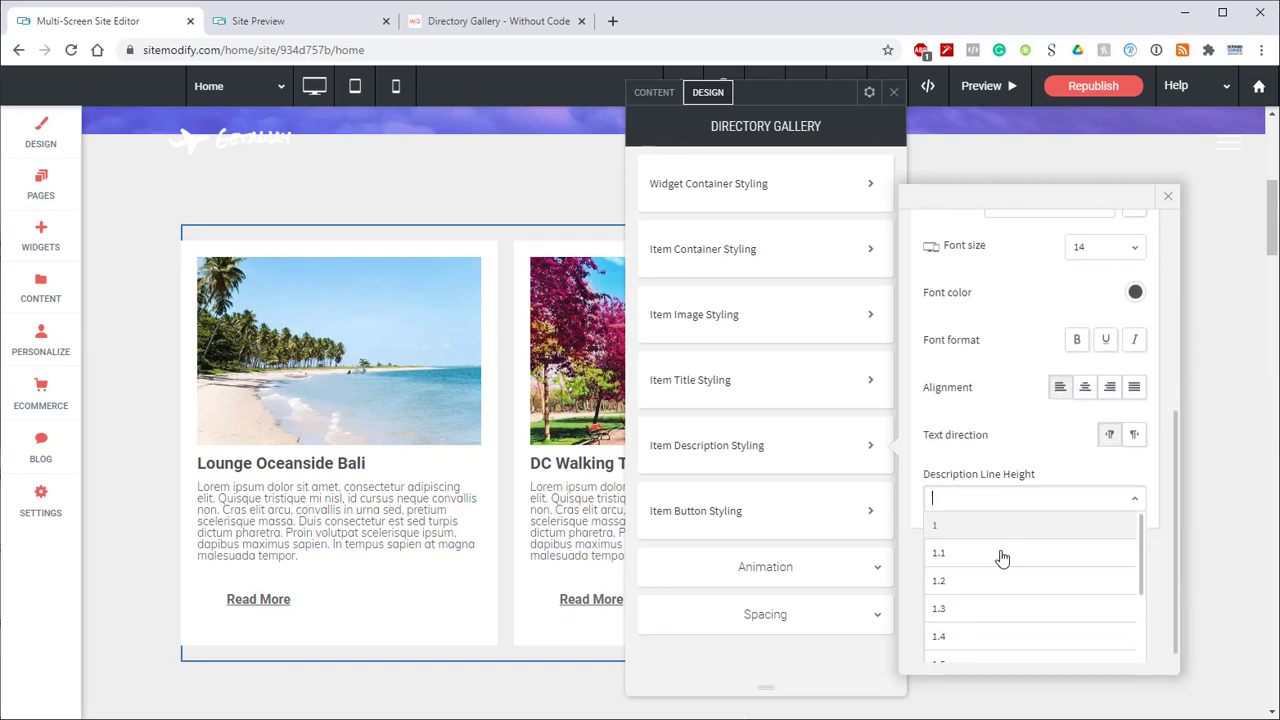
pyautogui.click(968, 650)
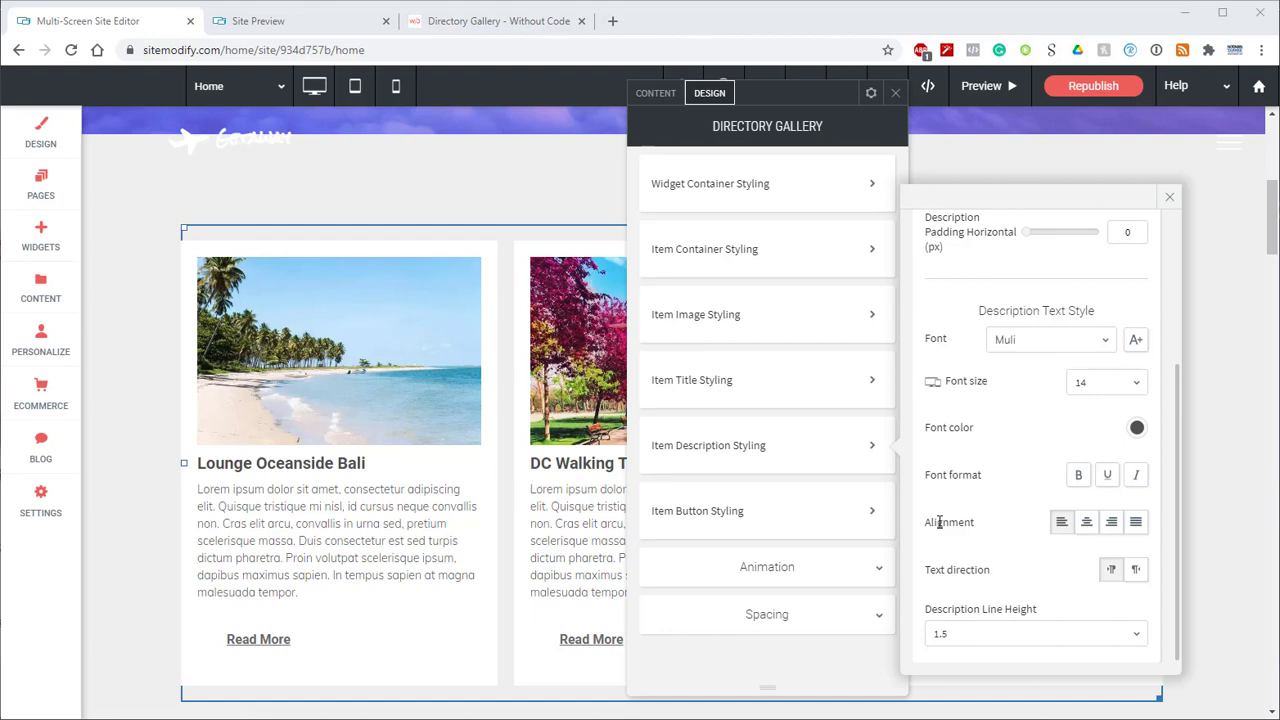
# Step: Set the Read More button alignment to Left in Item Button Styling
pyautogui.click(710, 518)
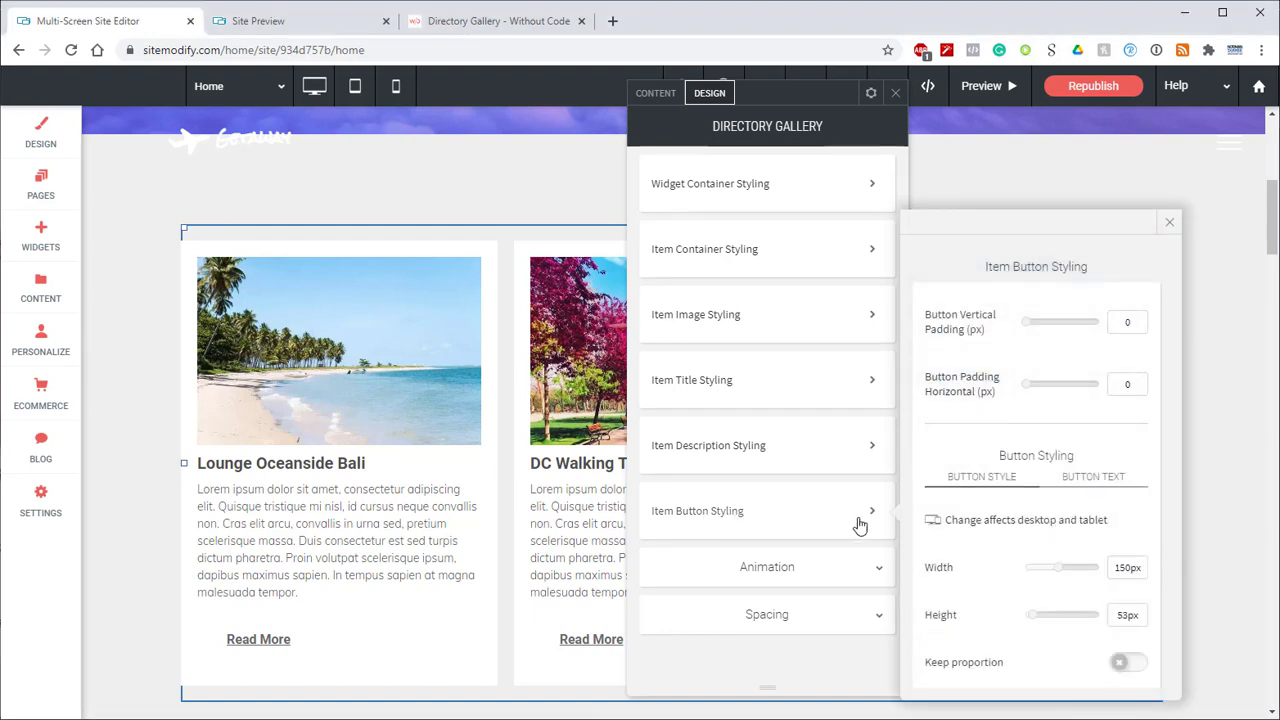
pyautogui.scroll(-4, 1000, 410)
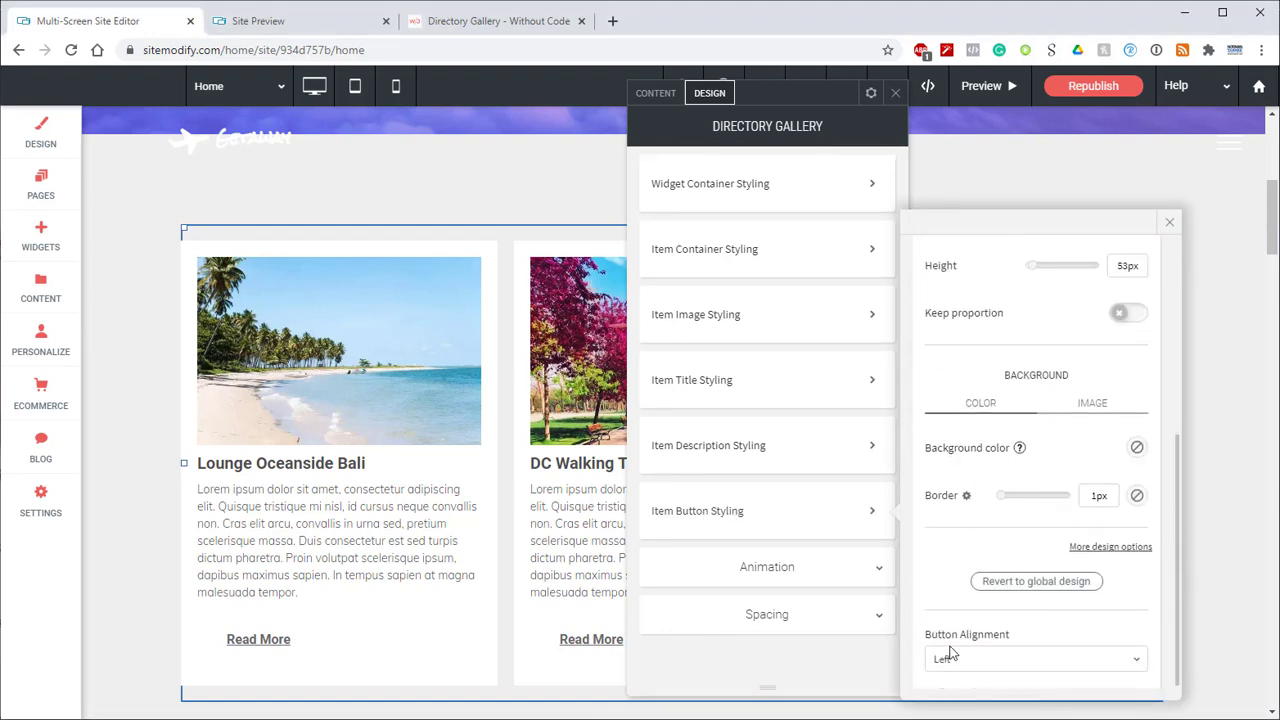
pyautogui.click(958, 655)
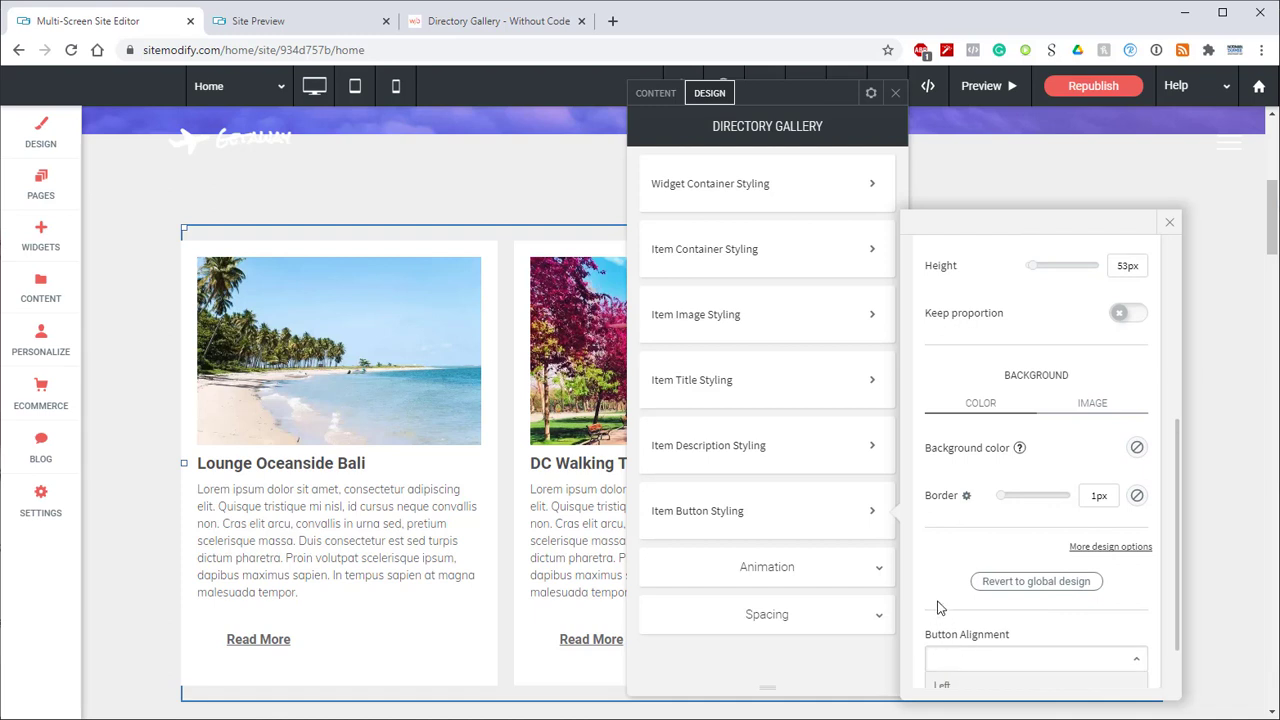
pyautogui.scroll(-1, 938, 607)
pyautogui.click(953, 621)
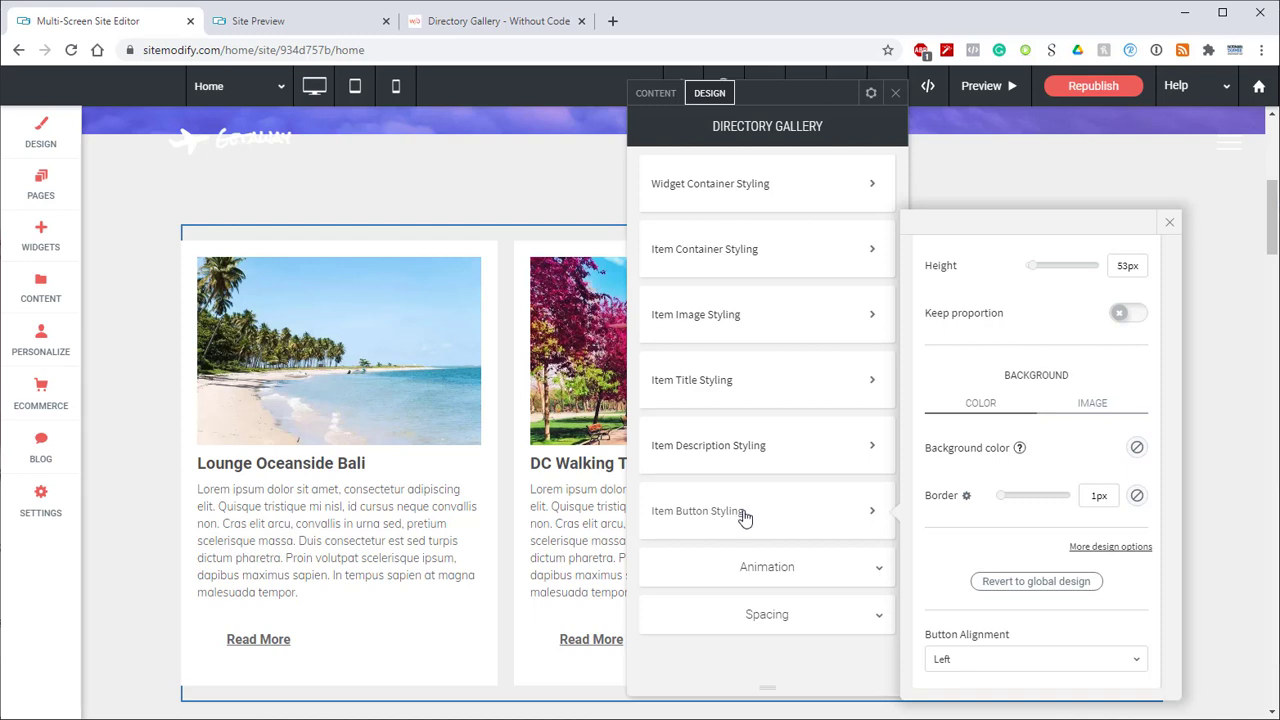
# Step: Close the button styling and Design panels, then reopen the gallery's Content settings near the page centre
pyautogui.click(1169, 222)
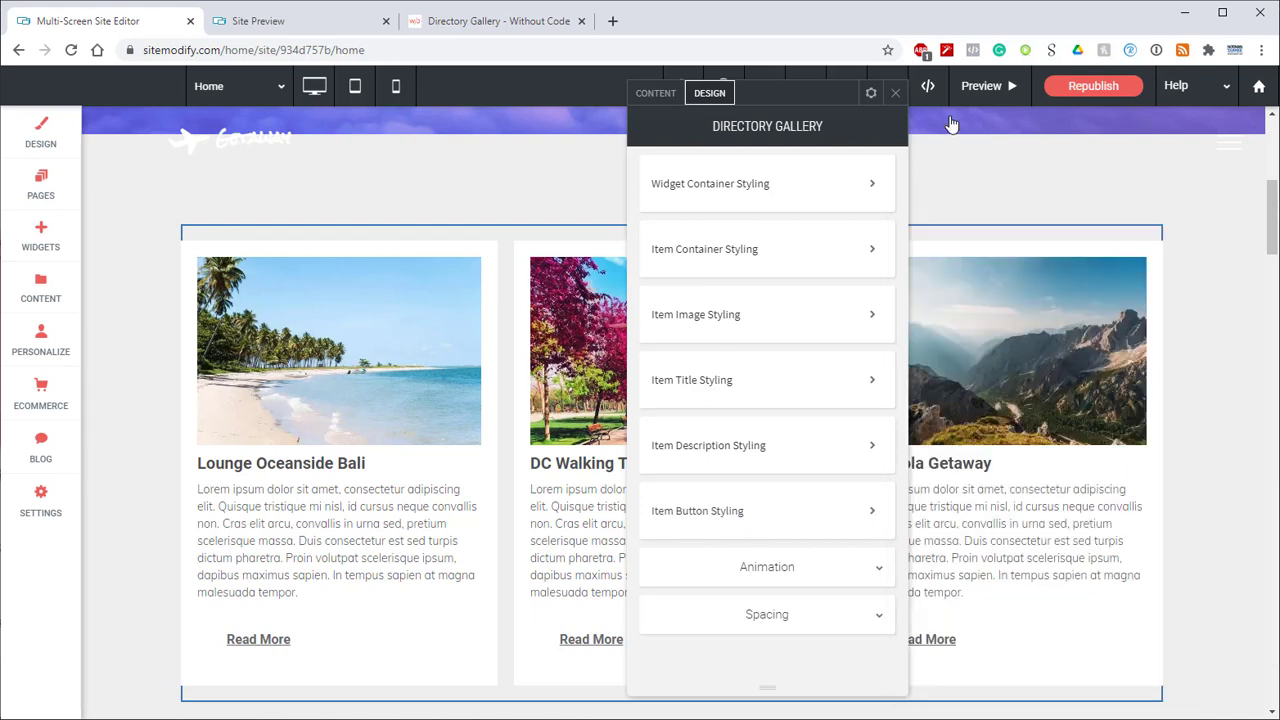
pyautogui.click(897, 93)
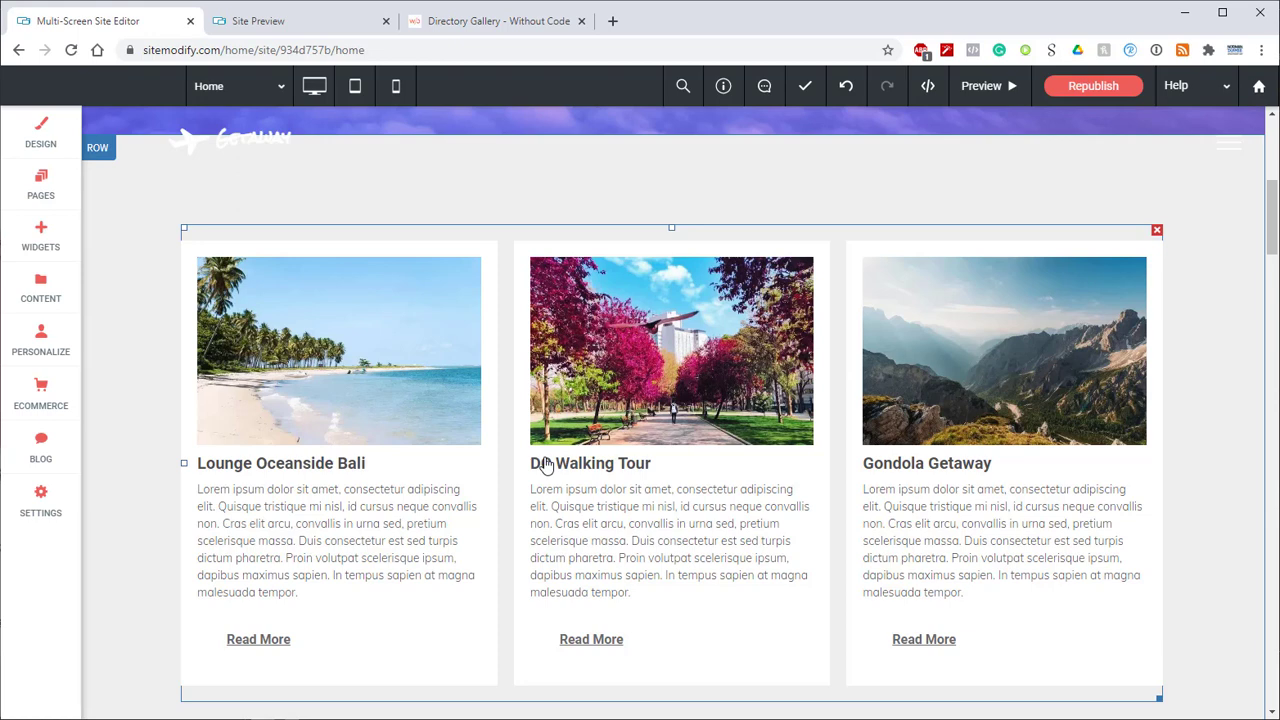
pyautogui.doubleClick(545, 466)
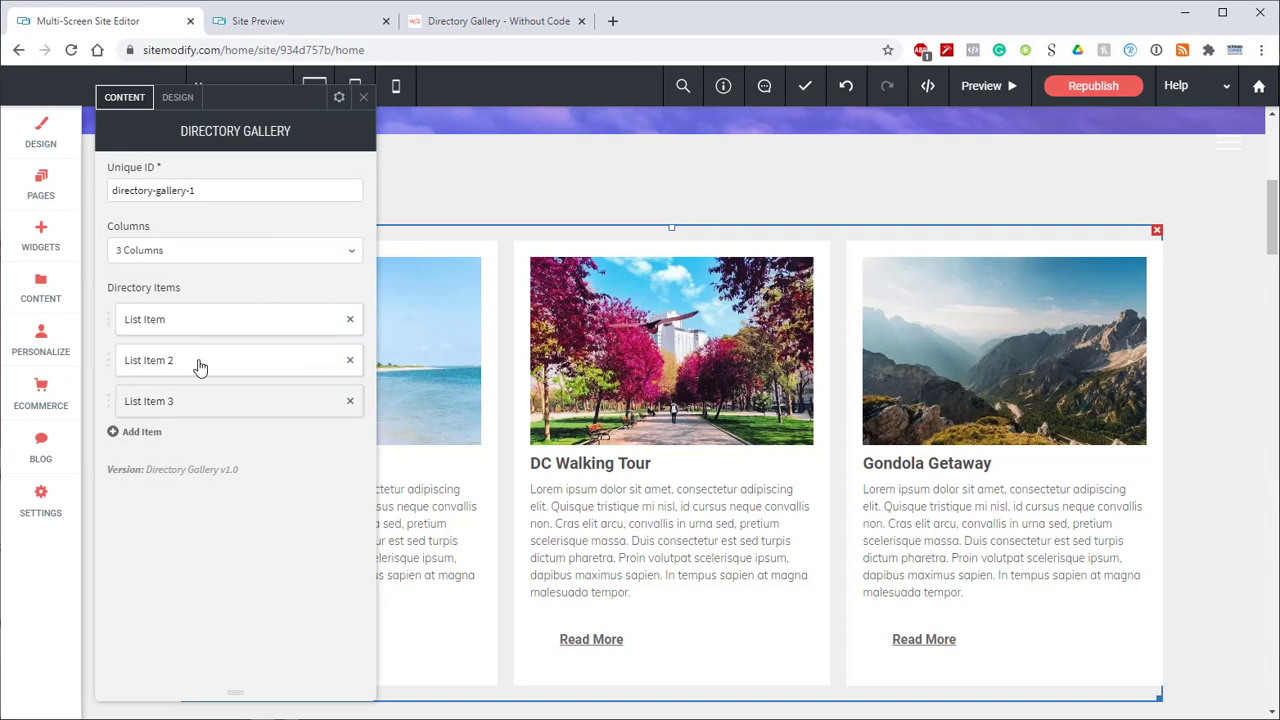
pyautogui.moveTo(264, 103); pyautogui.dragTo(582, 153)
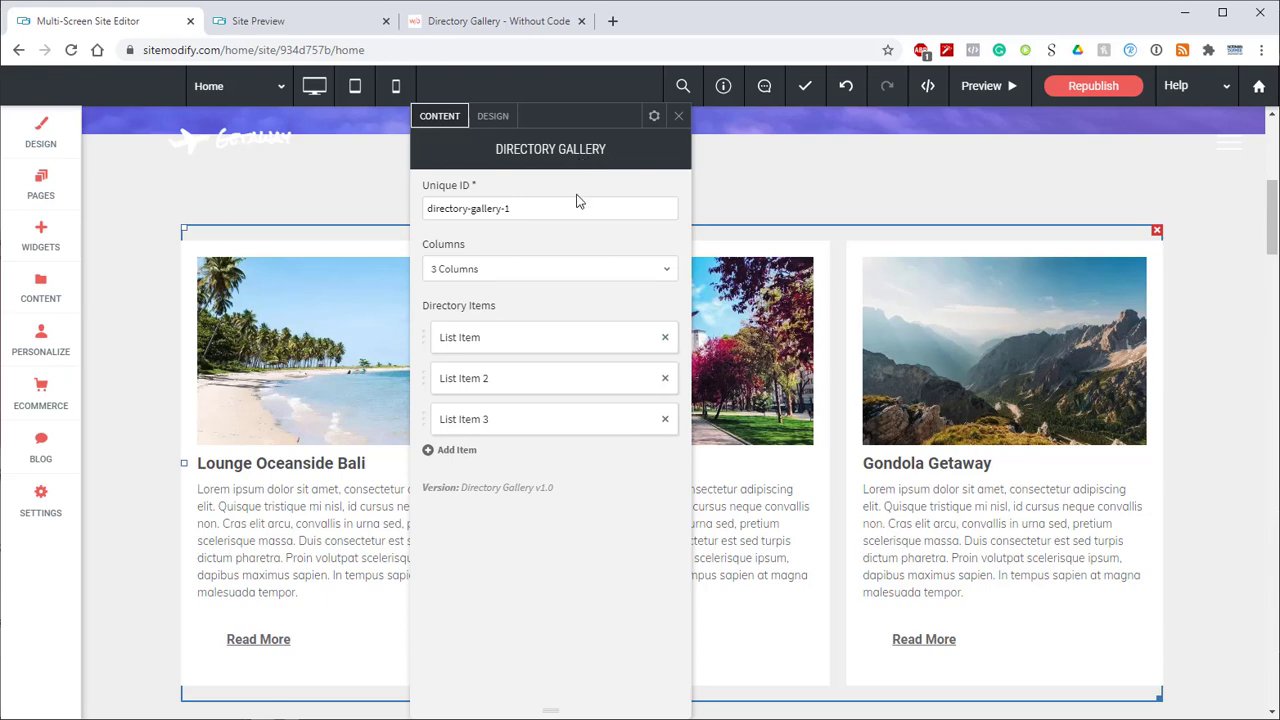
# Step: Turn on the first card's container icon and add the yellow NEW badge
pyautogui.click(481, 340)
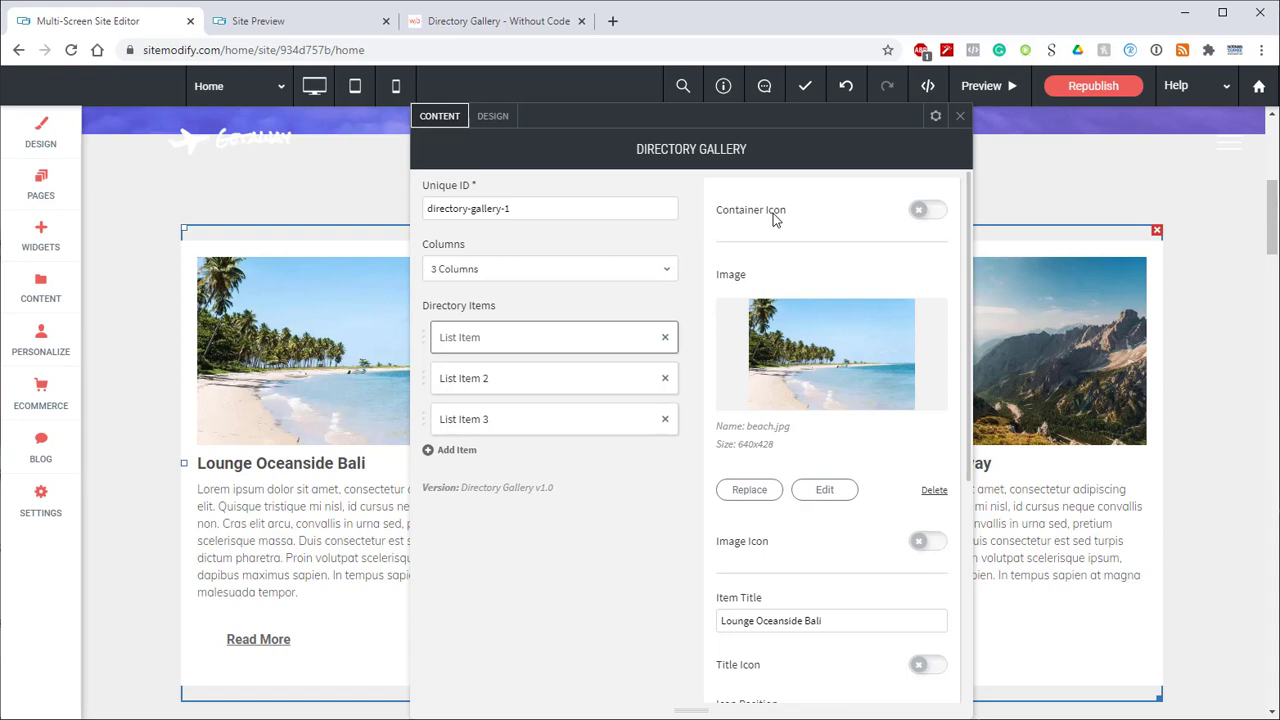
pyautogui.click(922, 212)
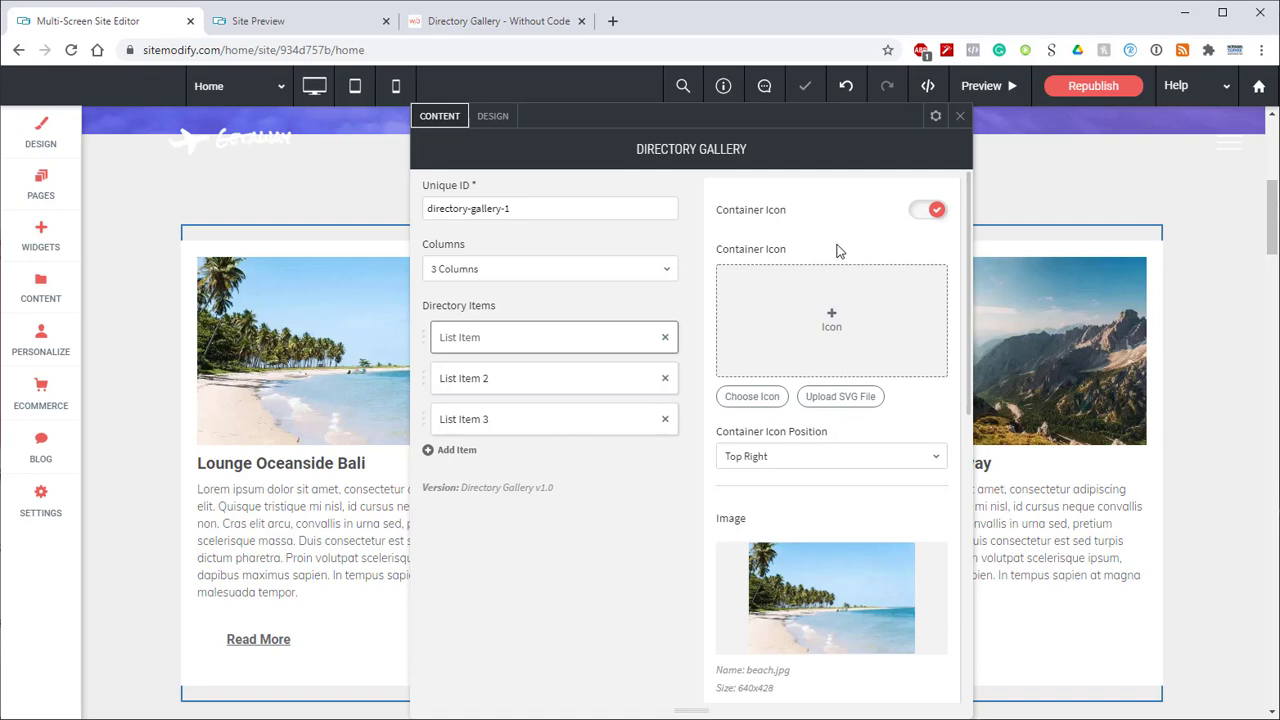
pyautogui.click(759, 399)
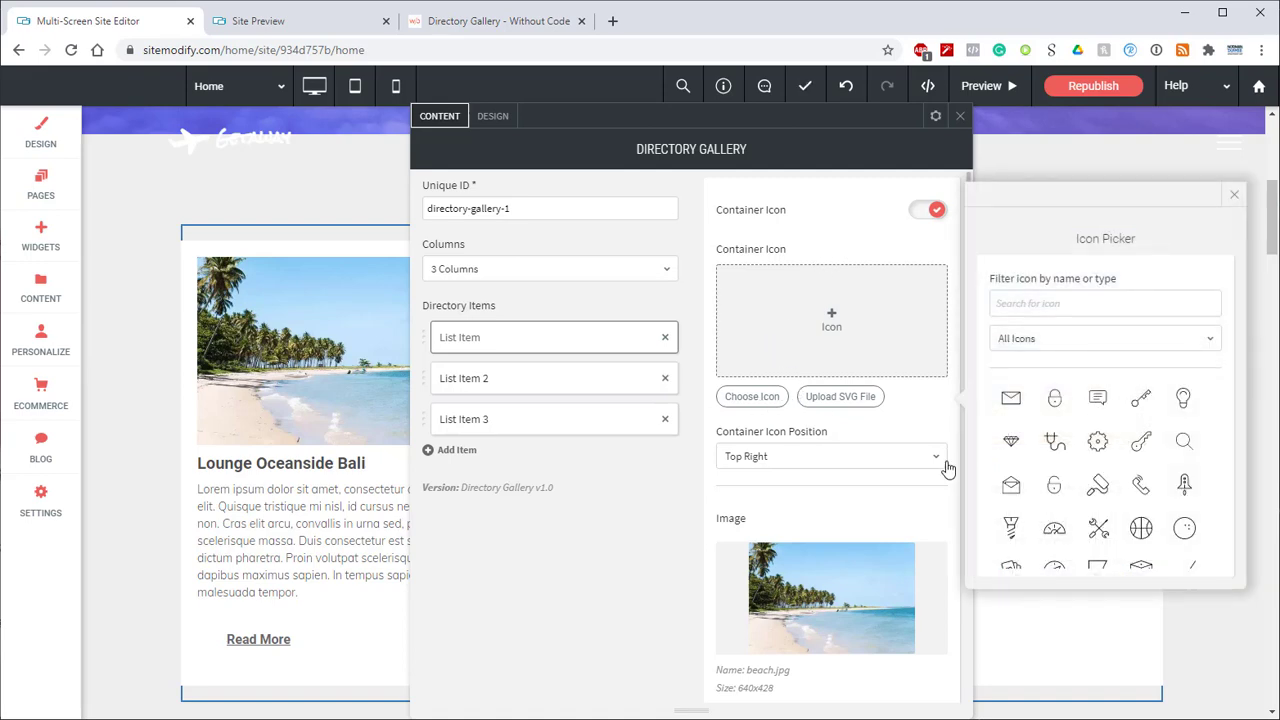
pyautogui.scroll(-3, 1125, 420)
pyautogui.scroll(3, 1060, 385)
pyautogui.click(1234, 194)
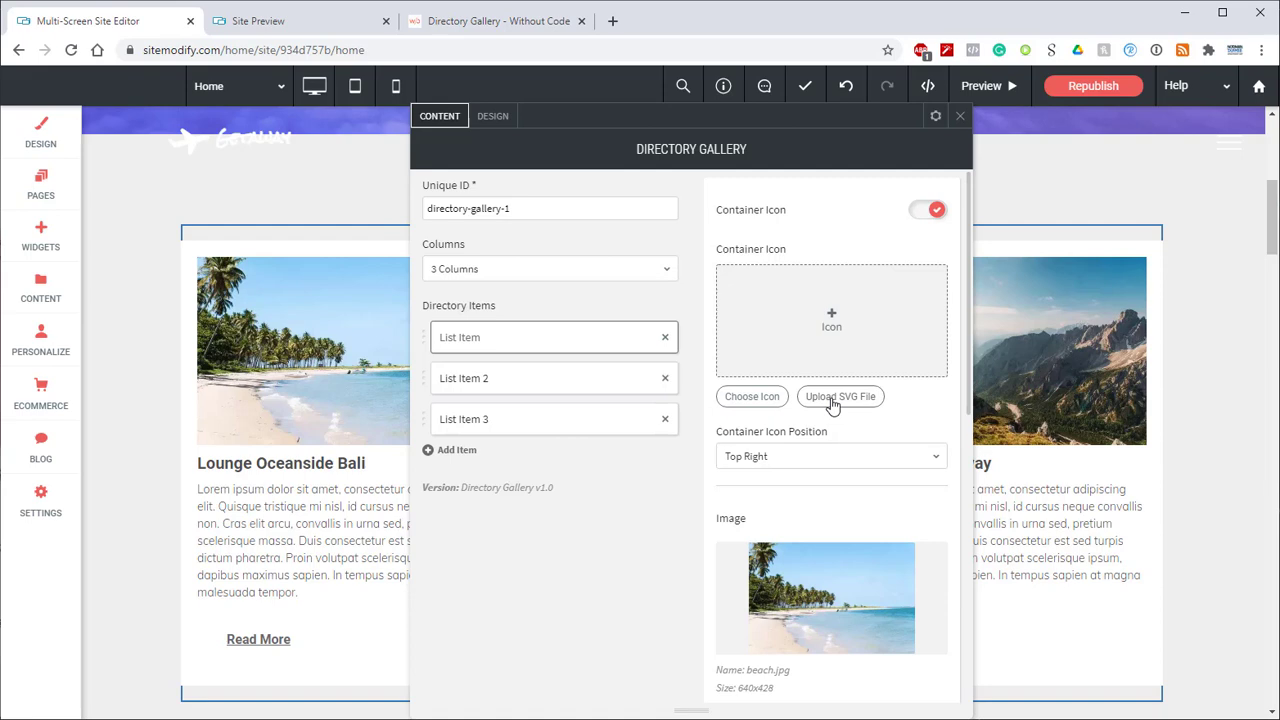
pyautogui.click(833, 400)
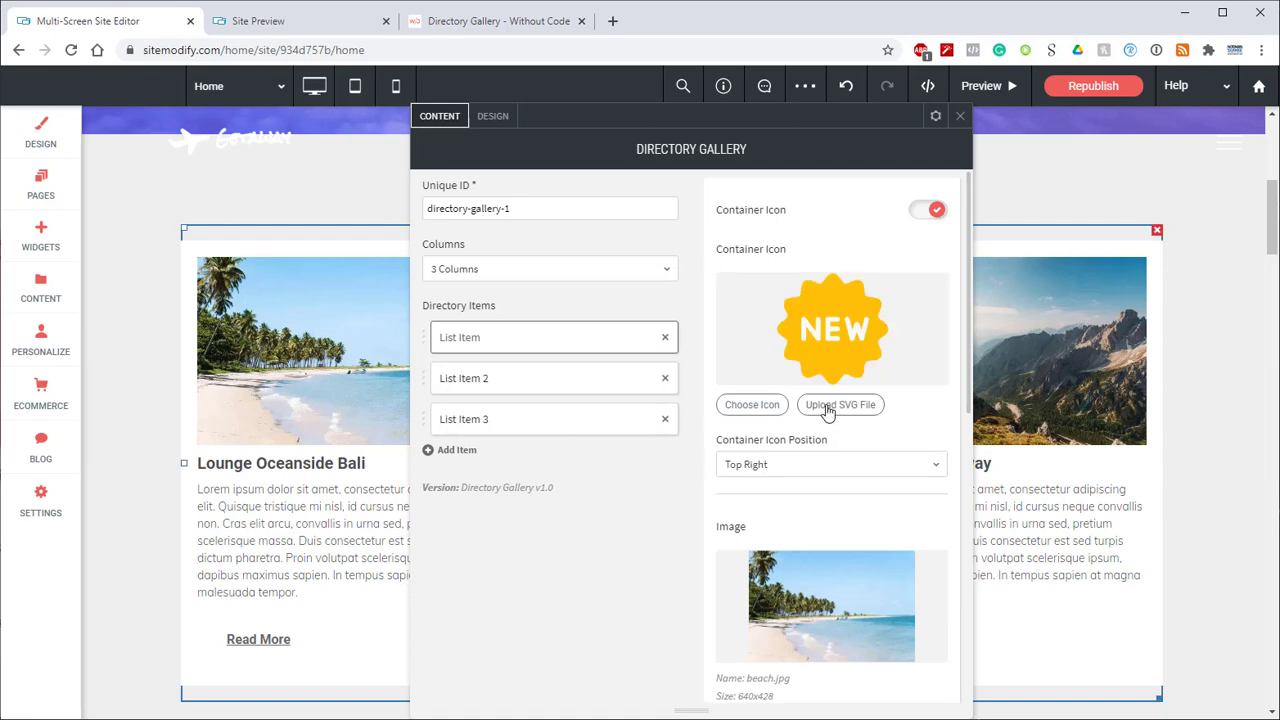
pyautogui.moveTo(588, 120); pyautogui.dragTo(804, 123)
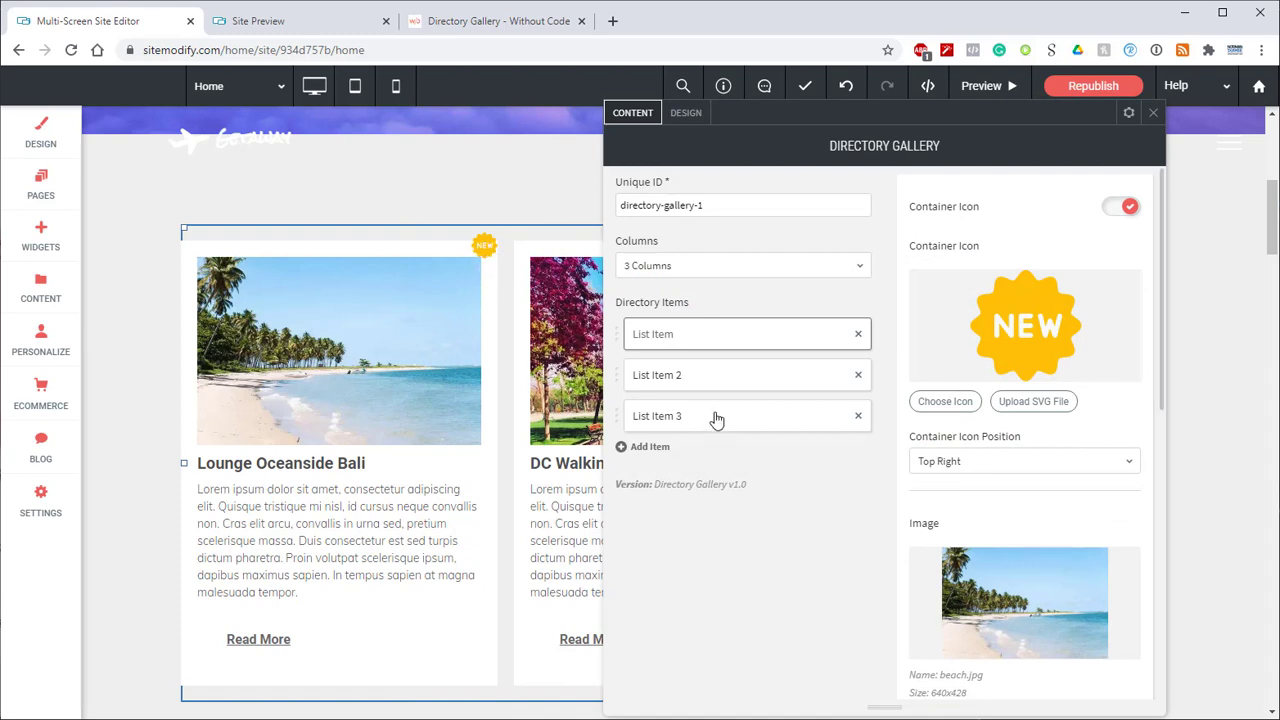
# Step: Try the NEW badge at Top Left, Bottom Left and Bottom Right, then settle on Top Right
pyautogui.click(958, 462)
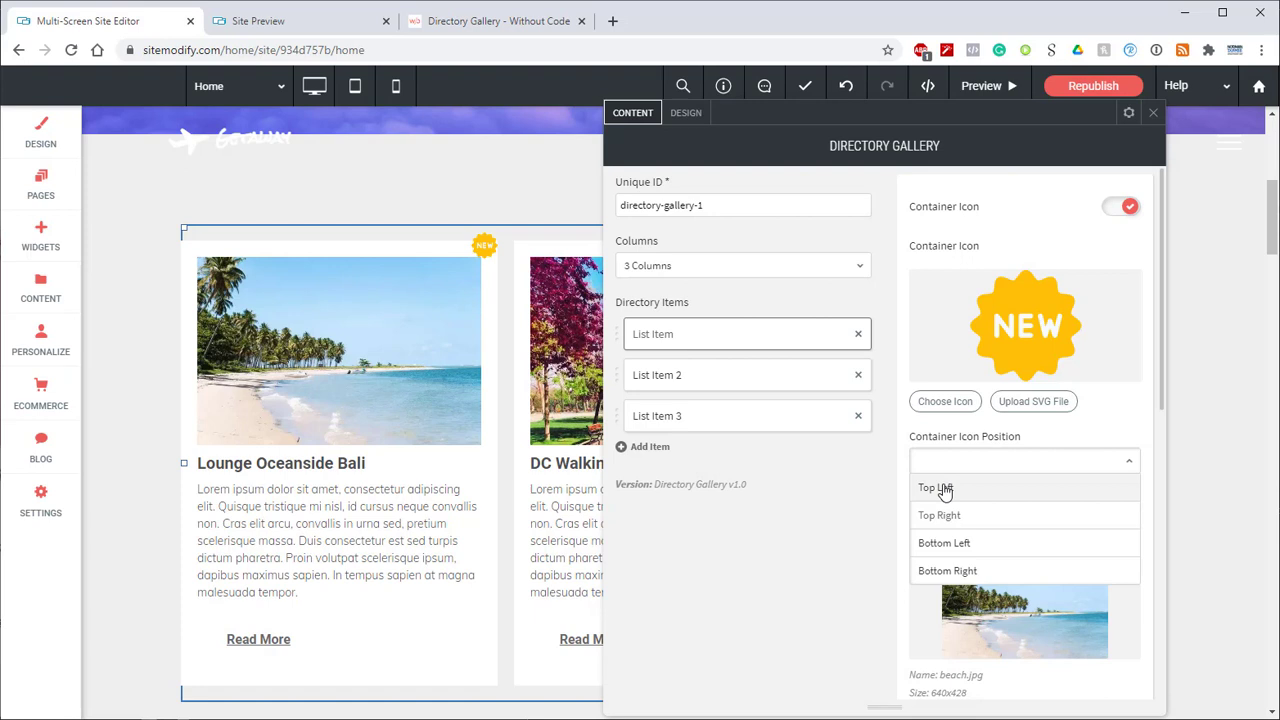
pyautogui.click(945, 488)
pyautogui.click(937, 462)
pyautogui.click(940, 515)
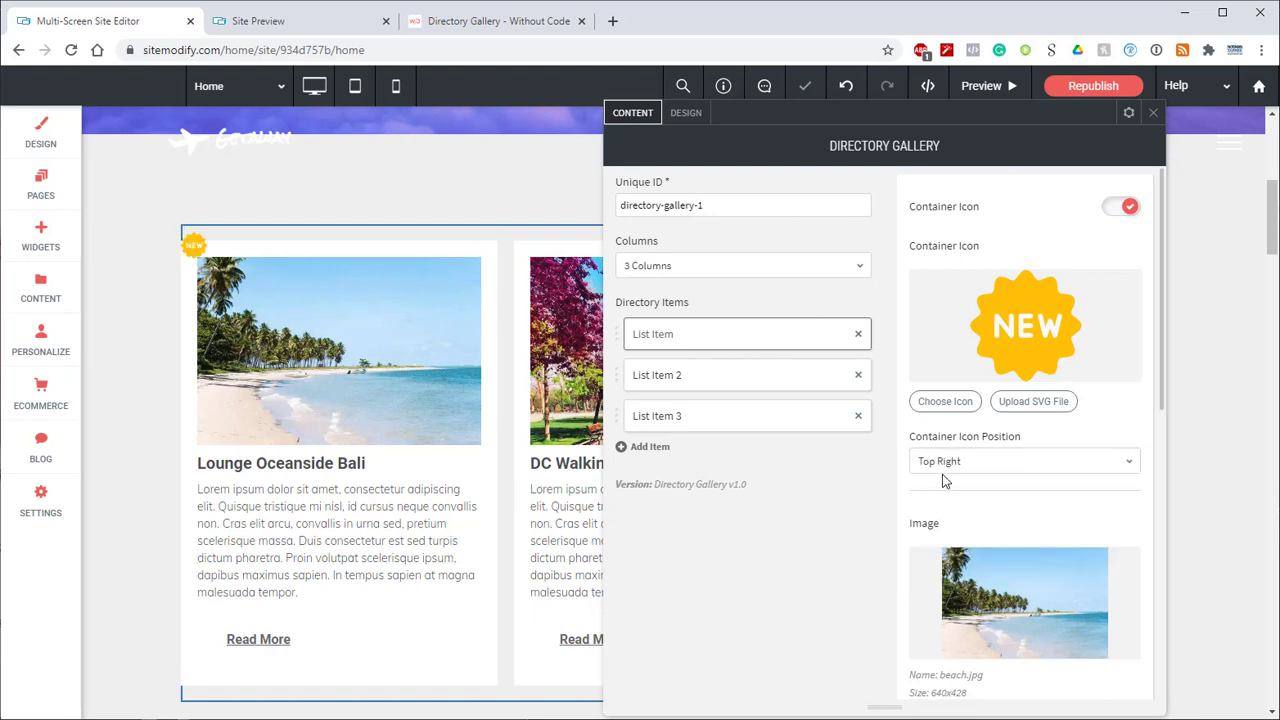
pyautogui.click(945, 466)
pyautogui.click(937, 543)
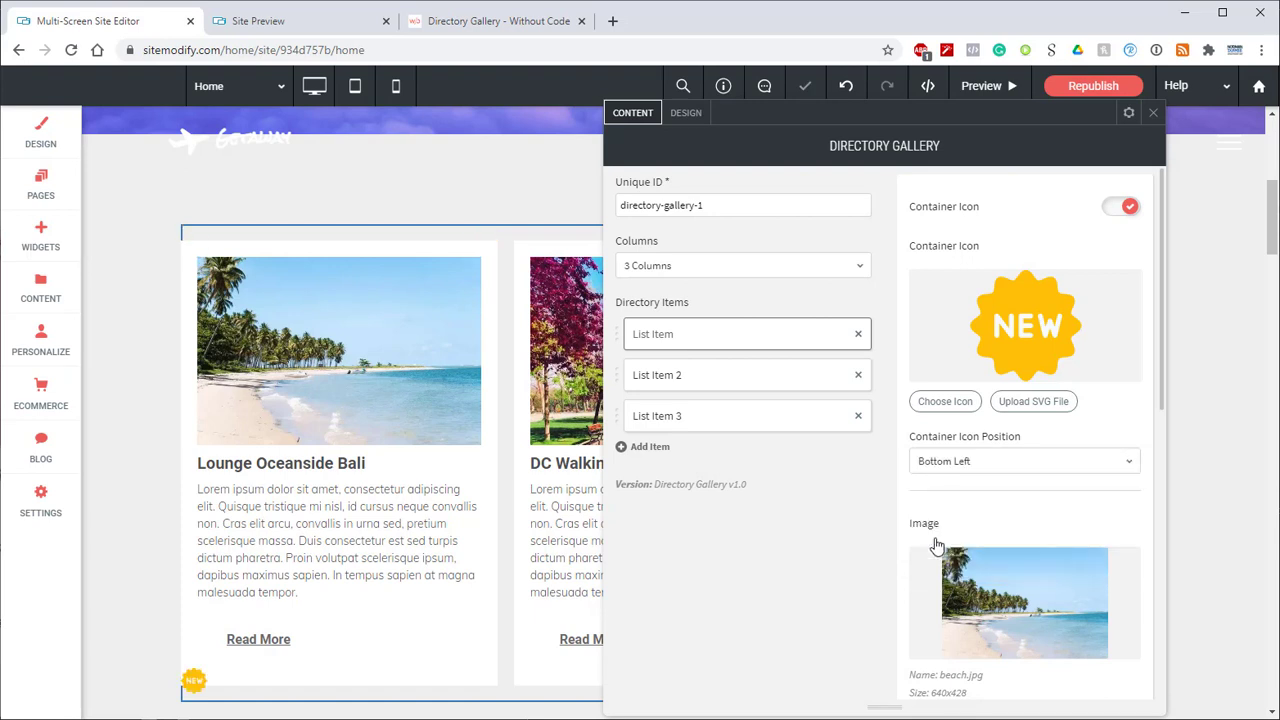
pyautogui.click(958, 466)
pyautogui.click(963, 572)
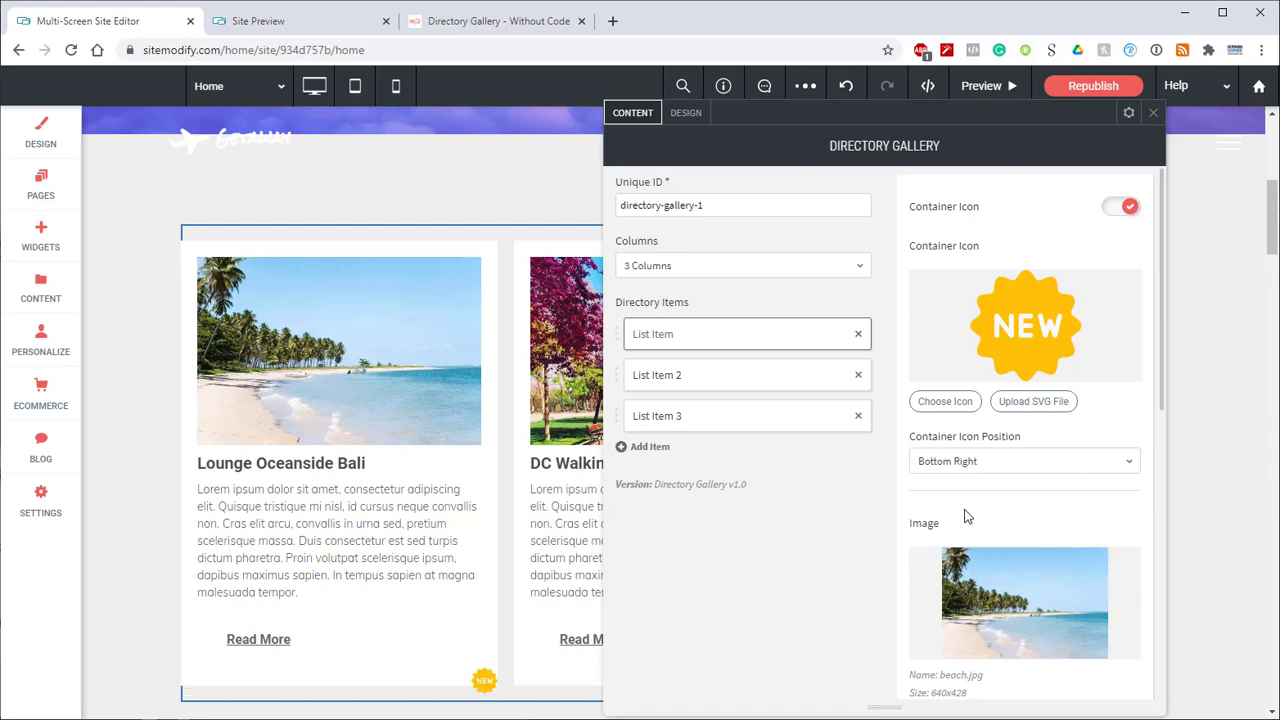
pyautogui.click(961, 461)
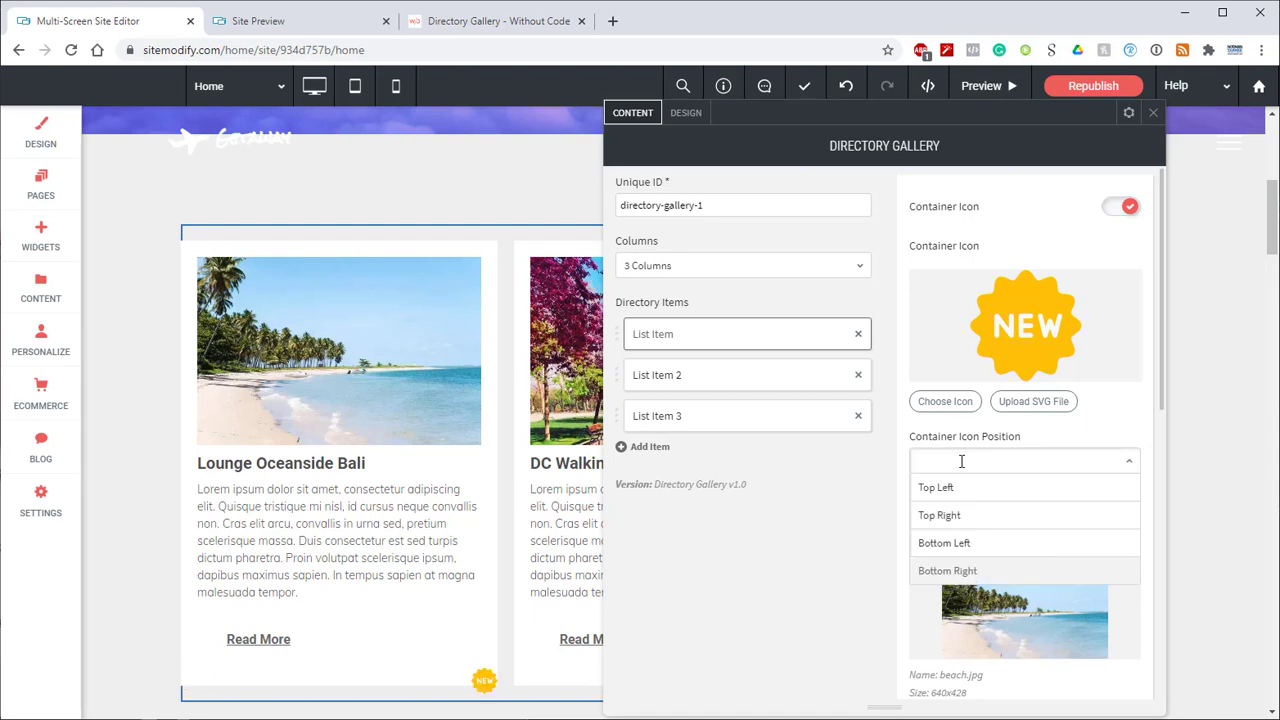
pyautogui.click(940, 515)
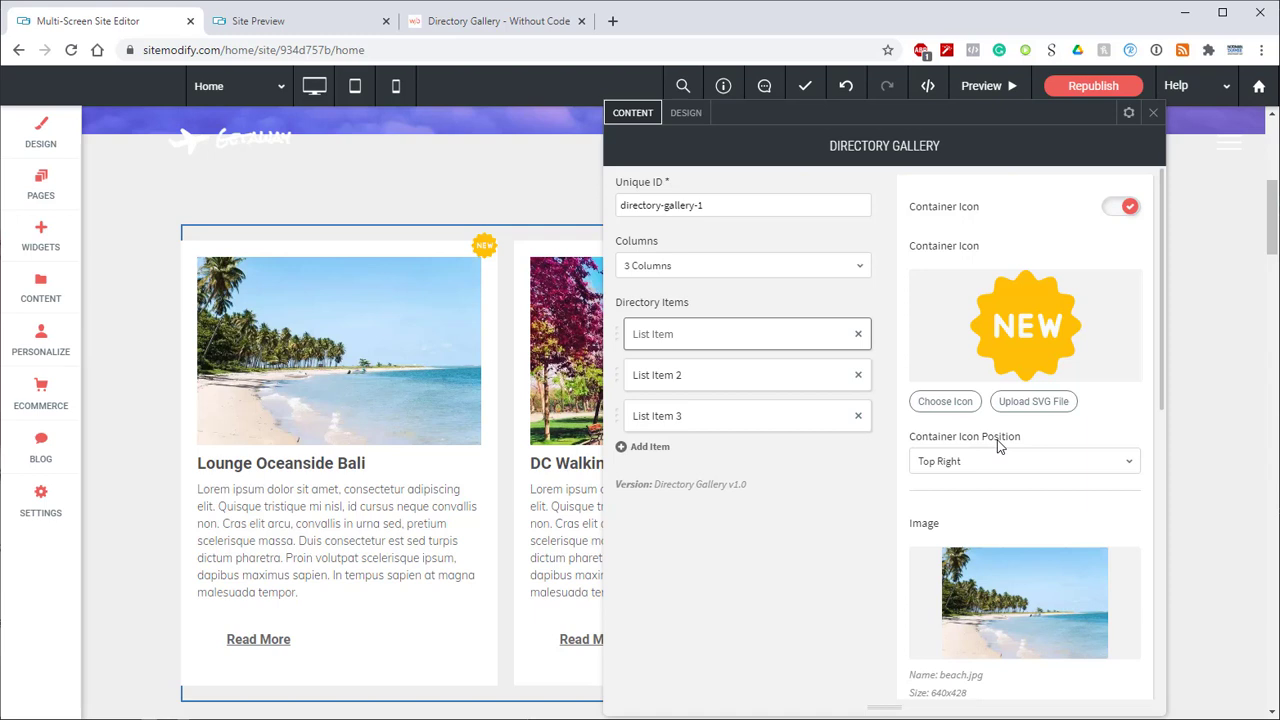
# Step: Add the beach umbrella icon, found by searching 'beach', to the Lounge Oceanside Bali photo at Bottom Left
pyautogui.scroll(-5, 997, 446)
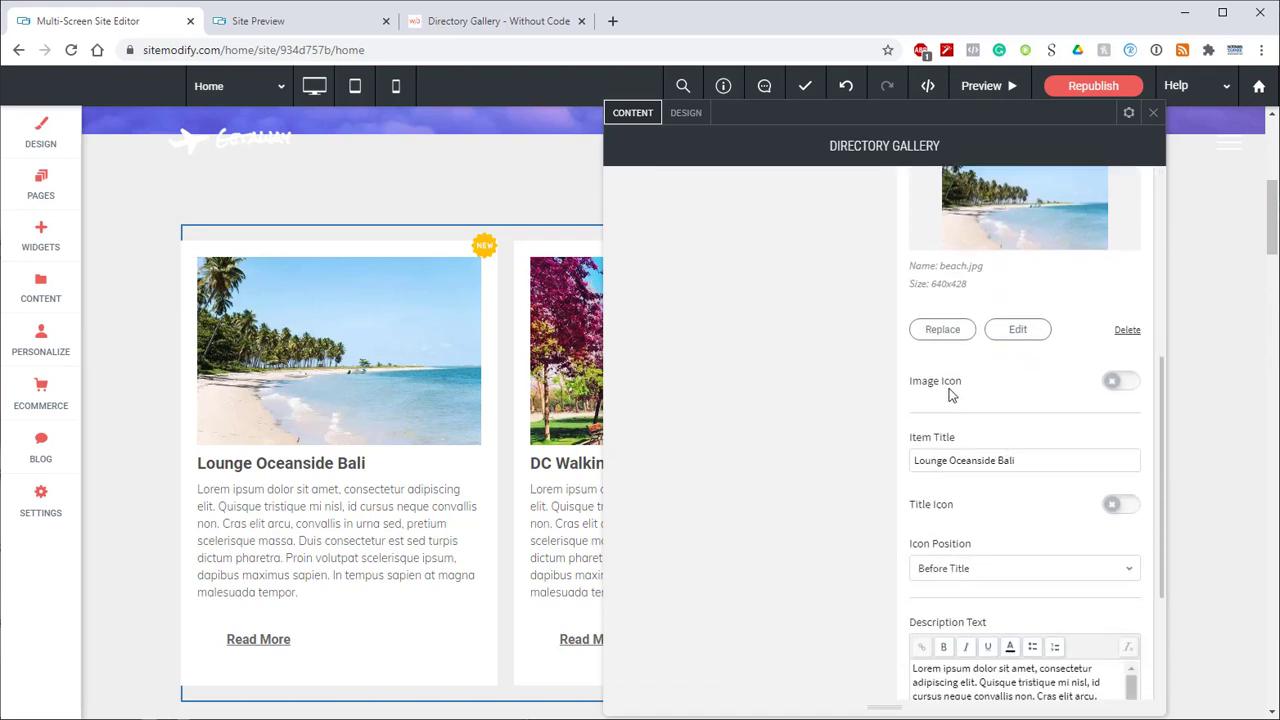
pyautogui.click(1120, 382)
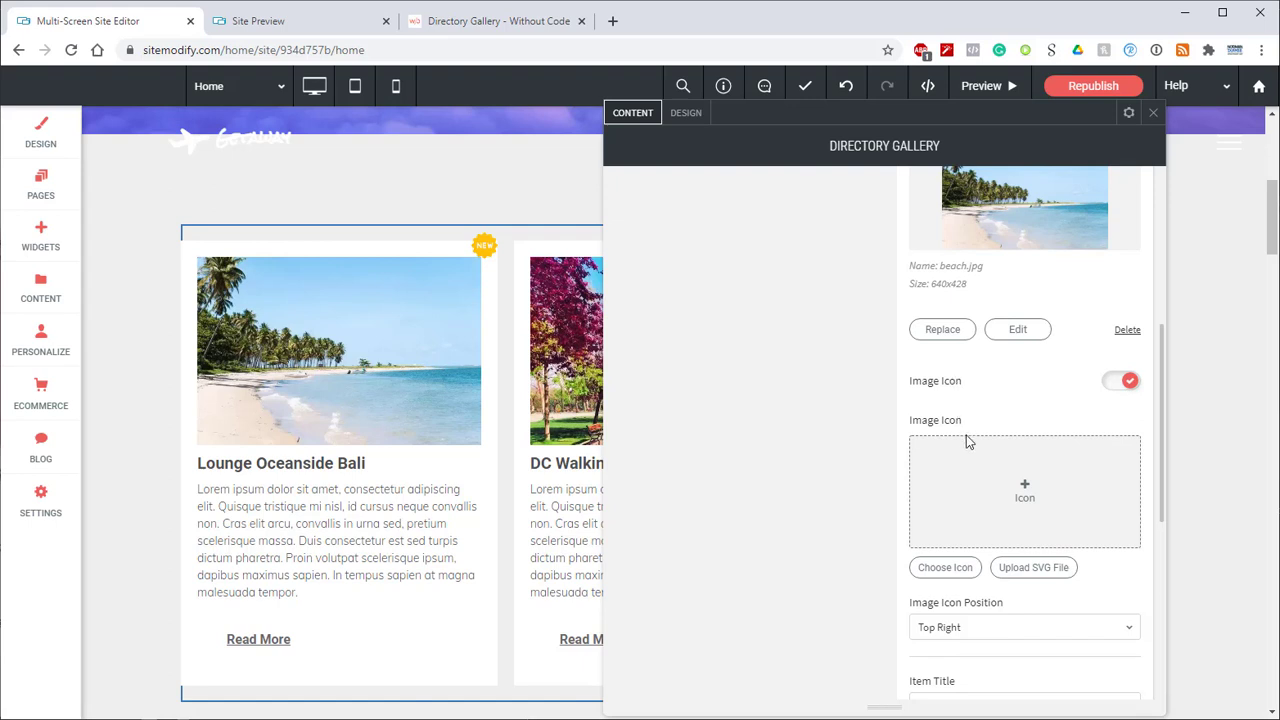
pyautogui.click(945, 568)
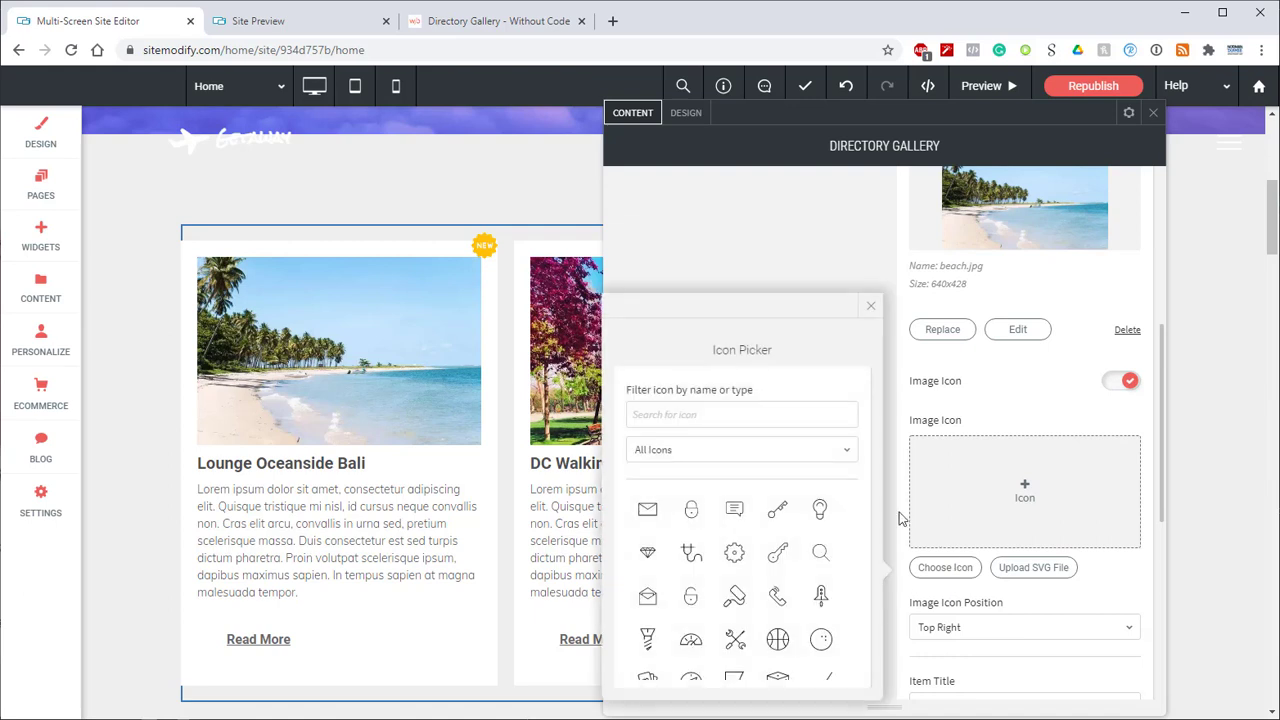
pyautogui.write('beac')
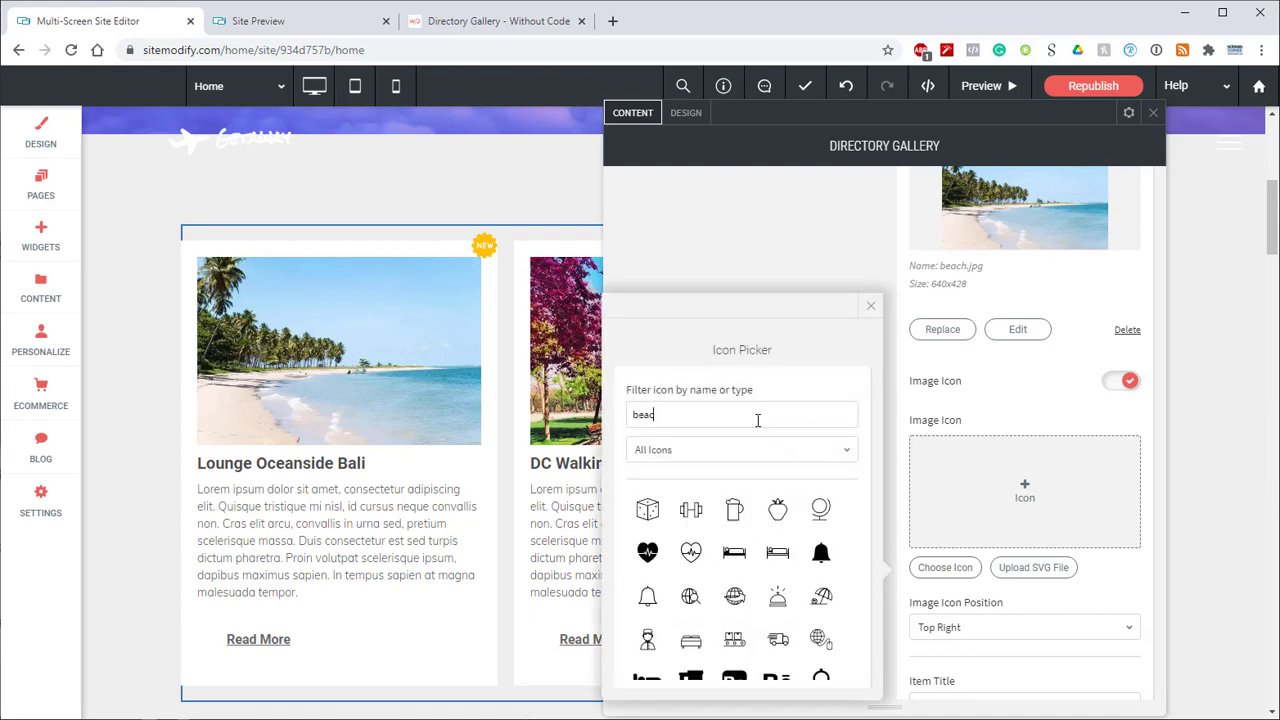
pyautogui.write('h')
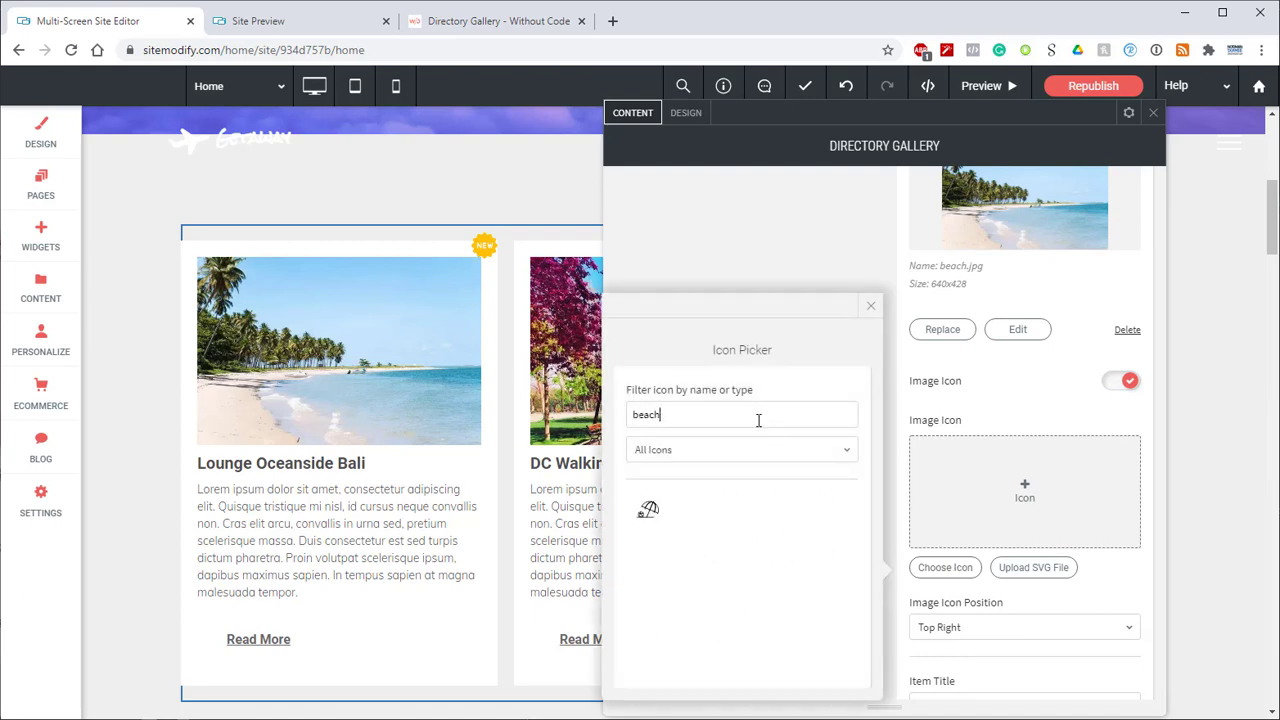
pyautogui.click(650, 512)
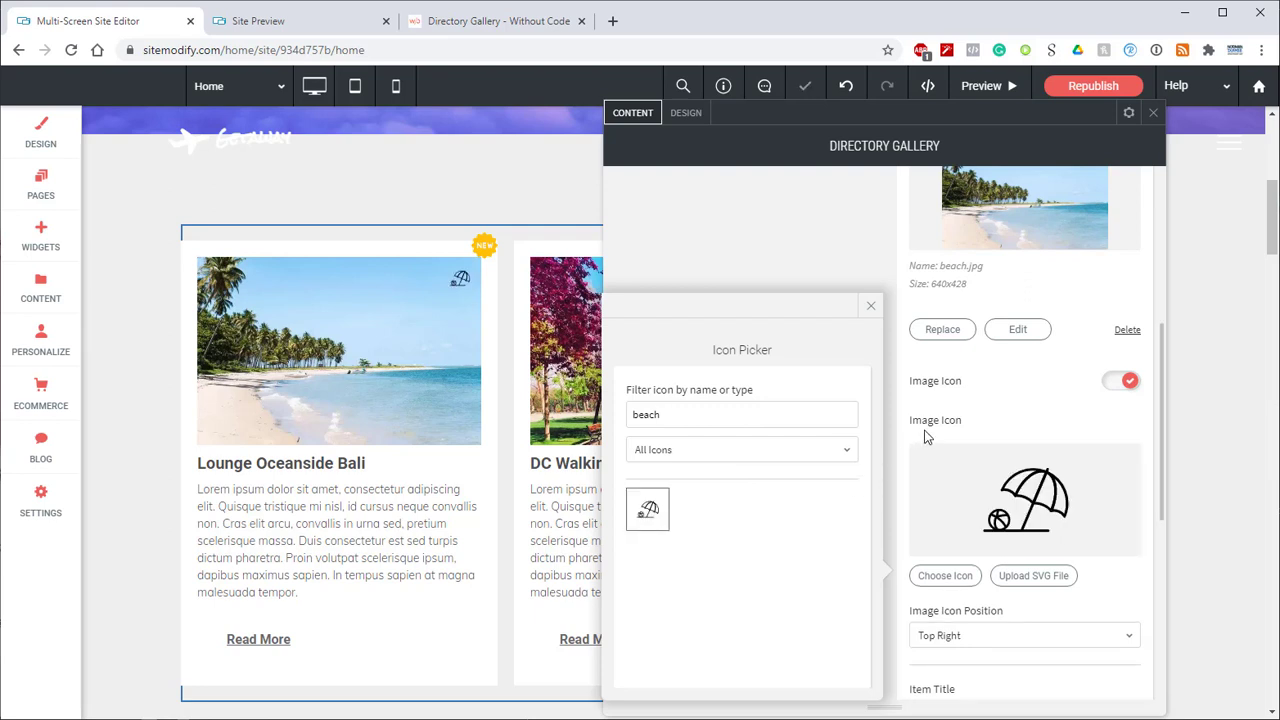
pyautogui.click(870, 305)
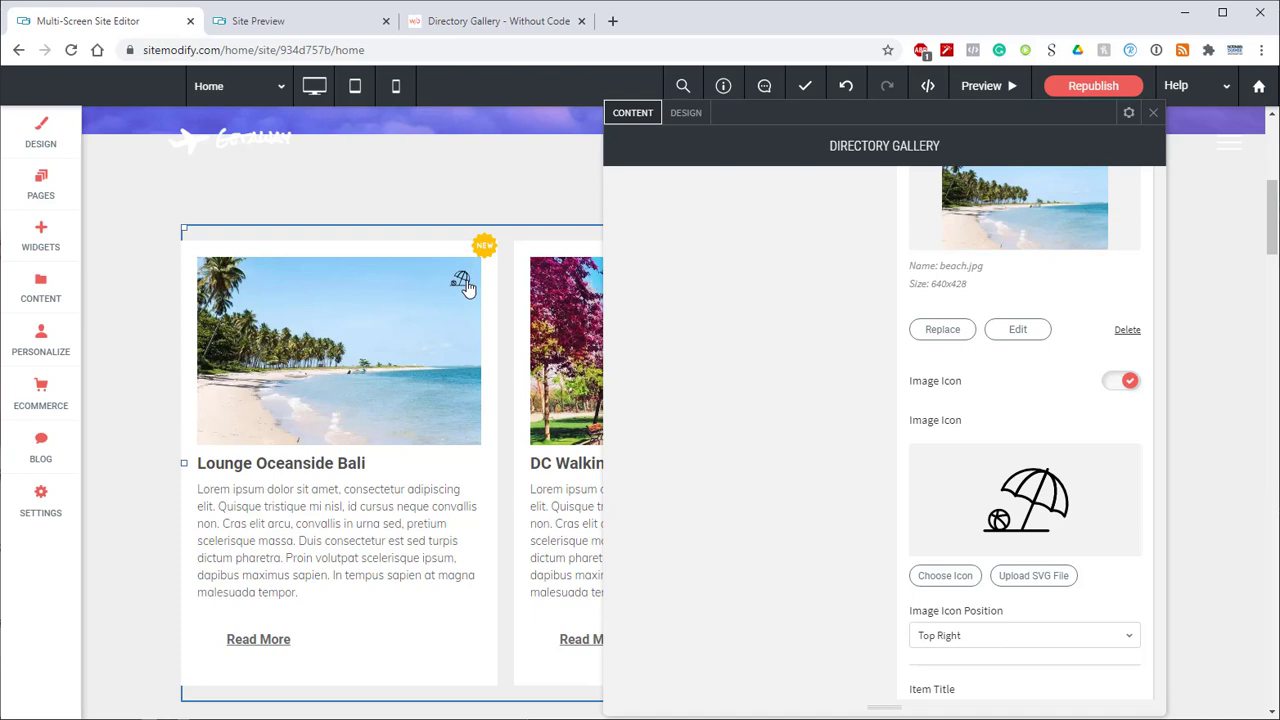
pyautogui.scroll(-1, 975, 462)
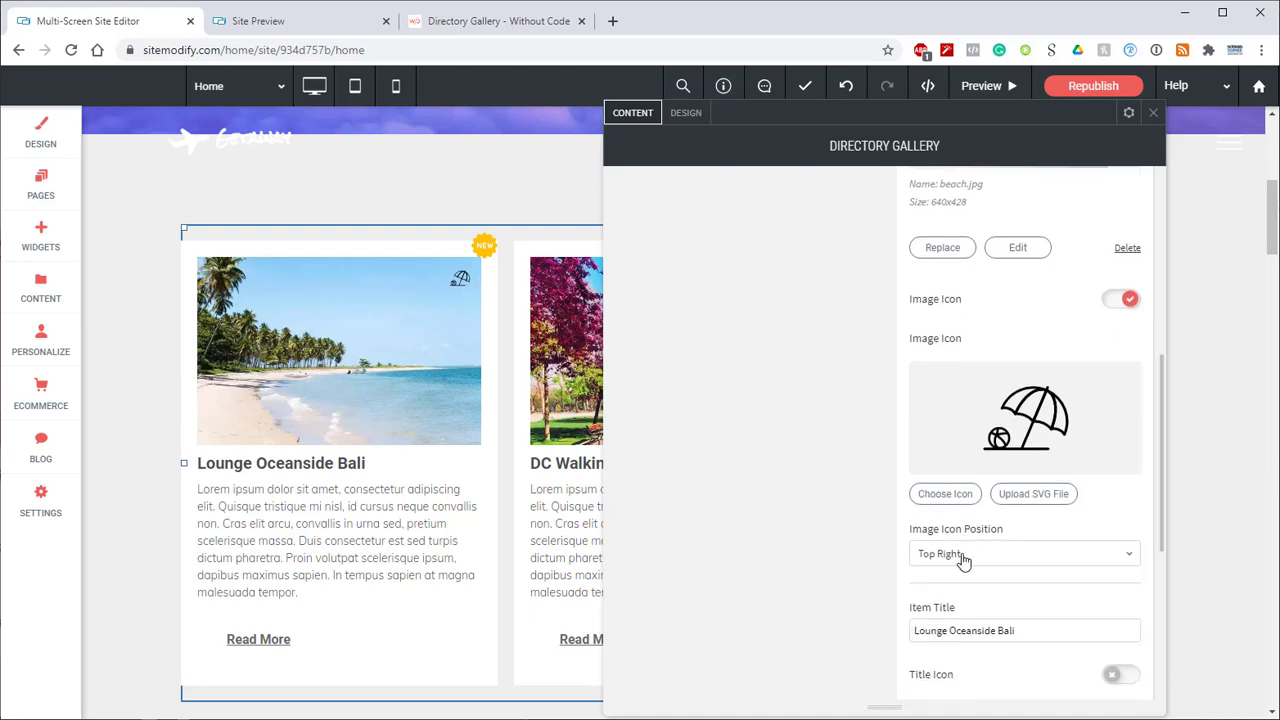
pyautogui.click(969, 552)
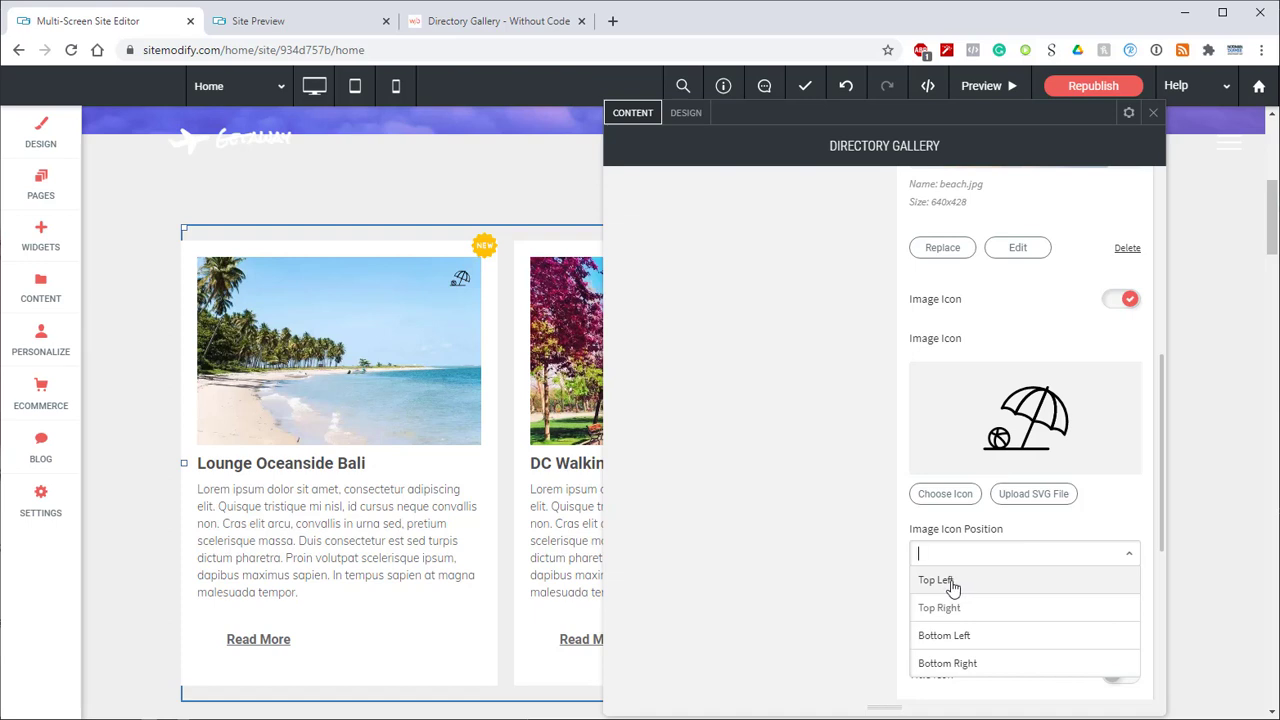
pyautogui.click(956, 635)
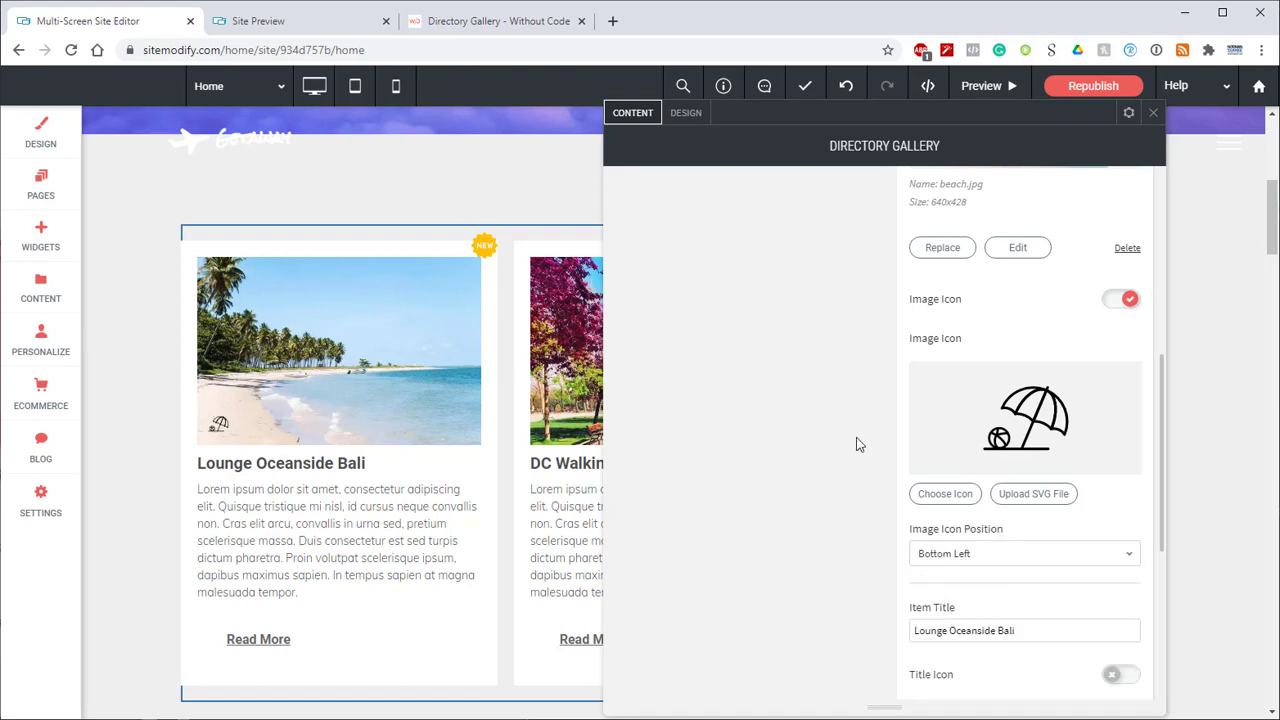
# Step: Set the Icon Background colour under Design > Item Image Styling to #f5f5f5
pyautogui.click(688, 115)
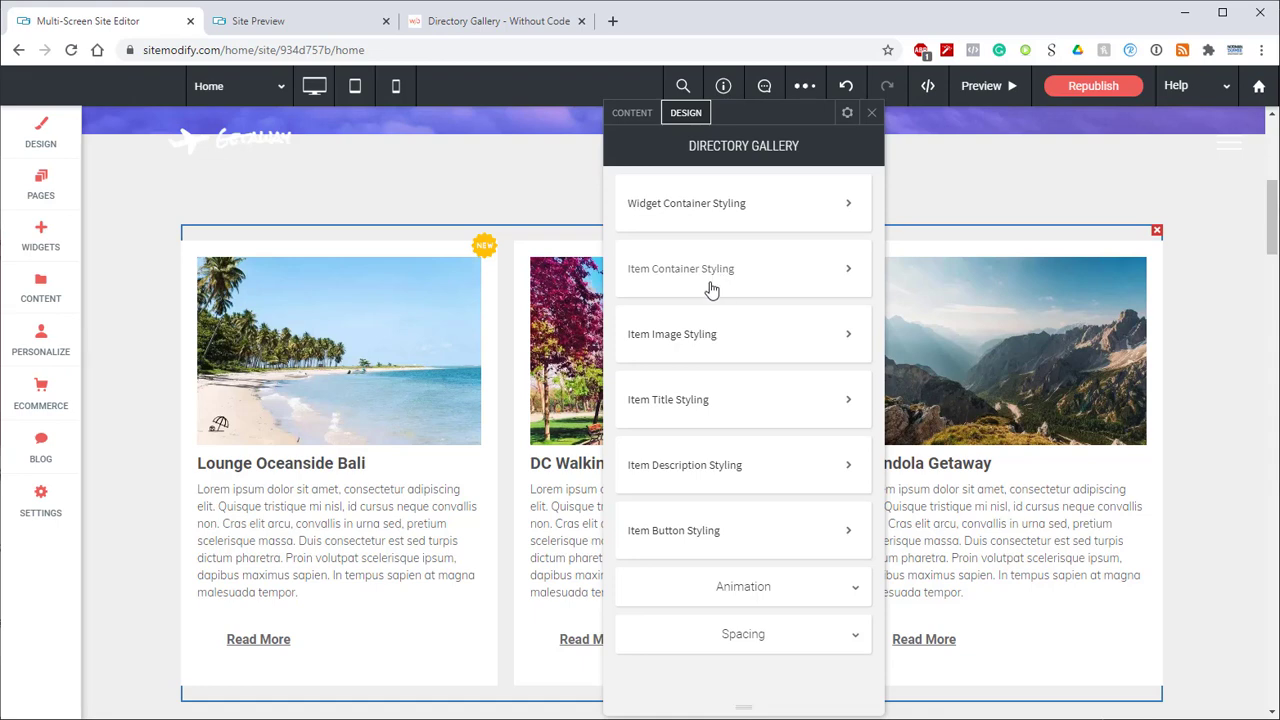
pyautogui.click(703, 349)
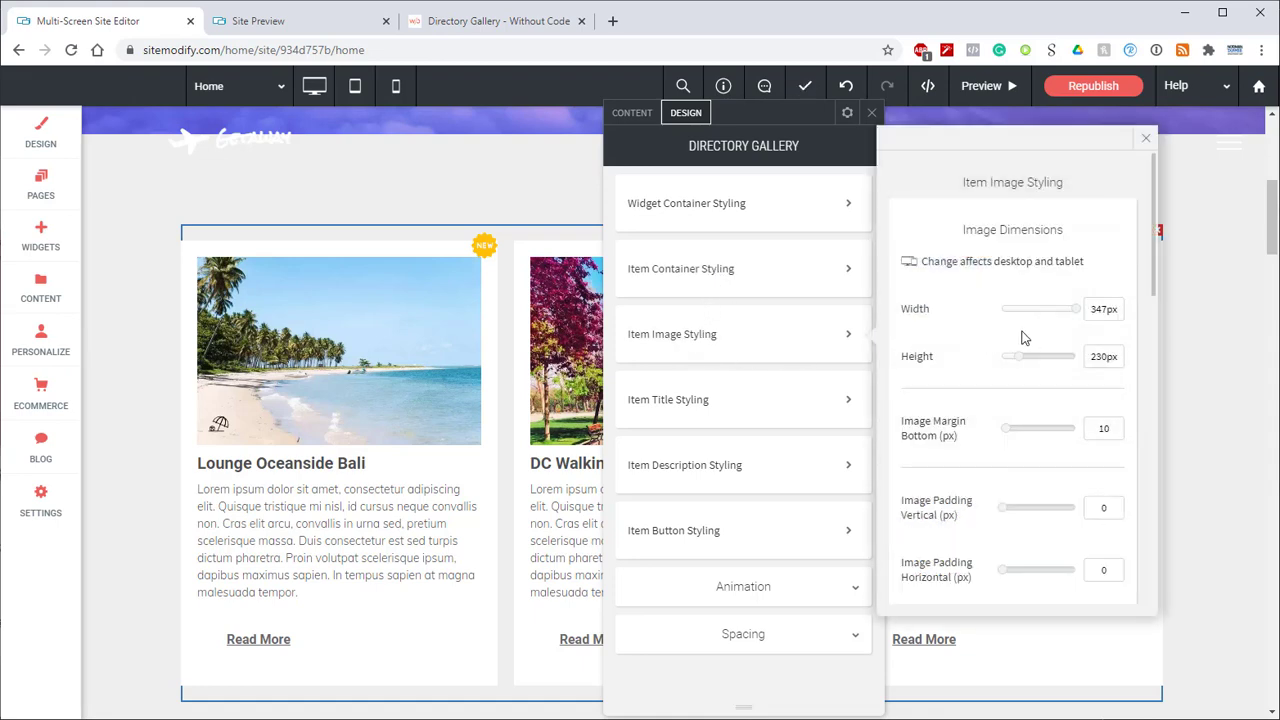
pyautogui.scroll(-7, 1024, 338)
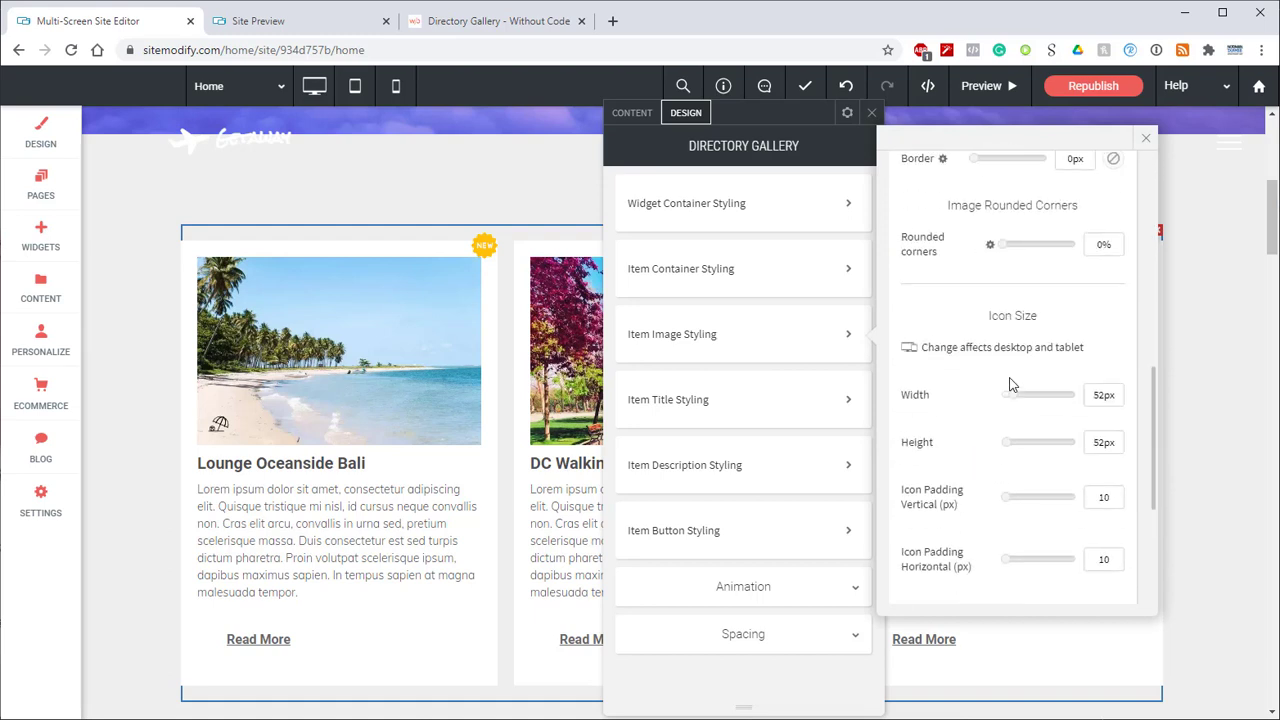
pyautogui.scroll(-3, 1034, 206)
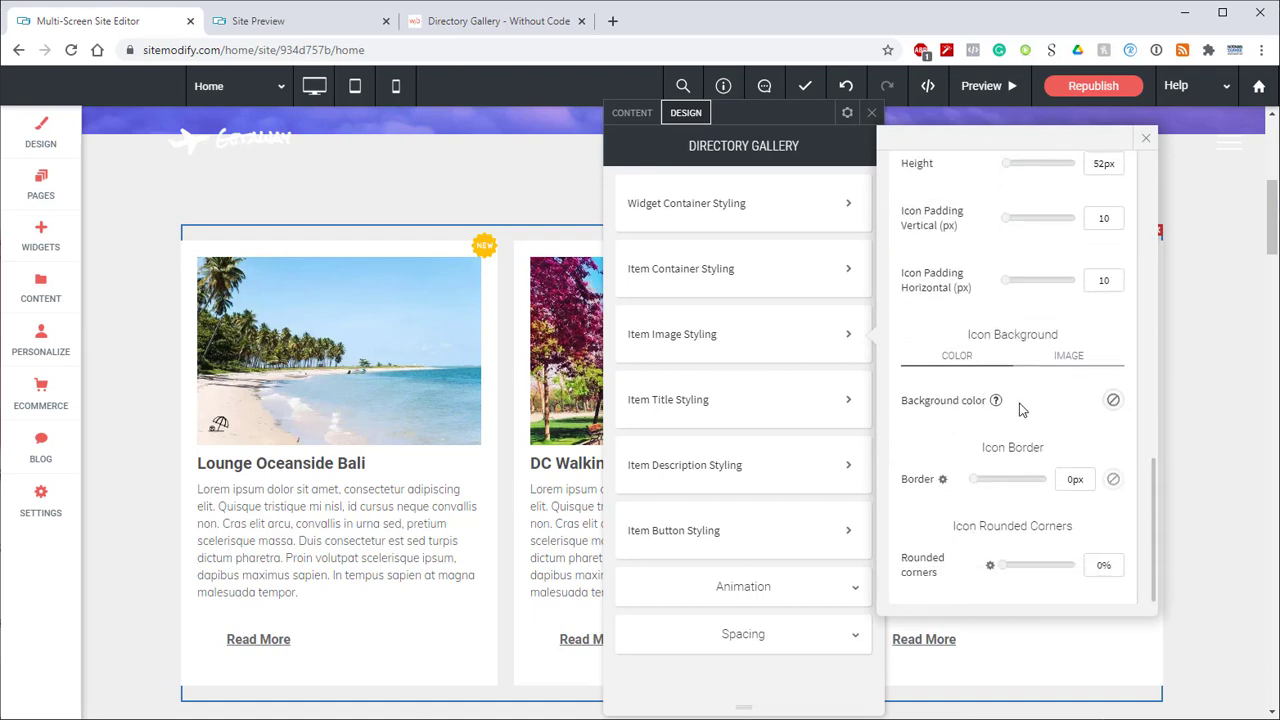
pyautogui.click(1110, 402)
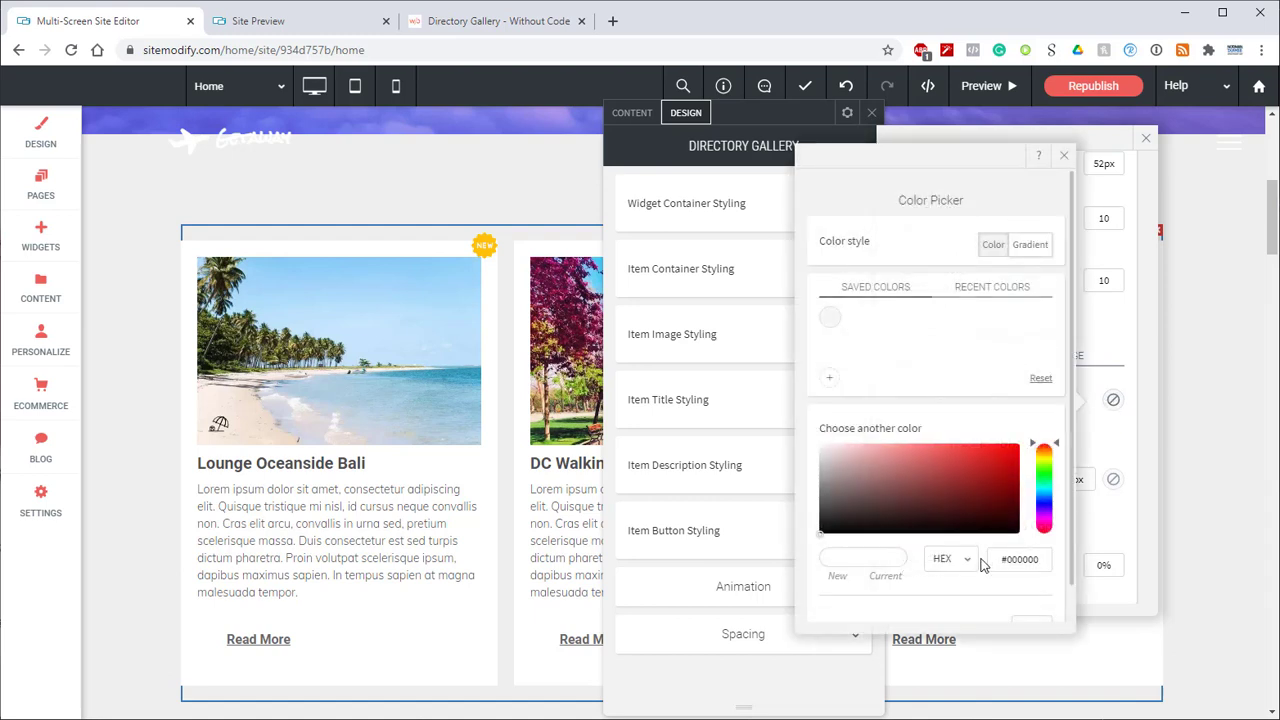
pyautogui.write('#f5f5f5')
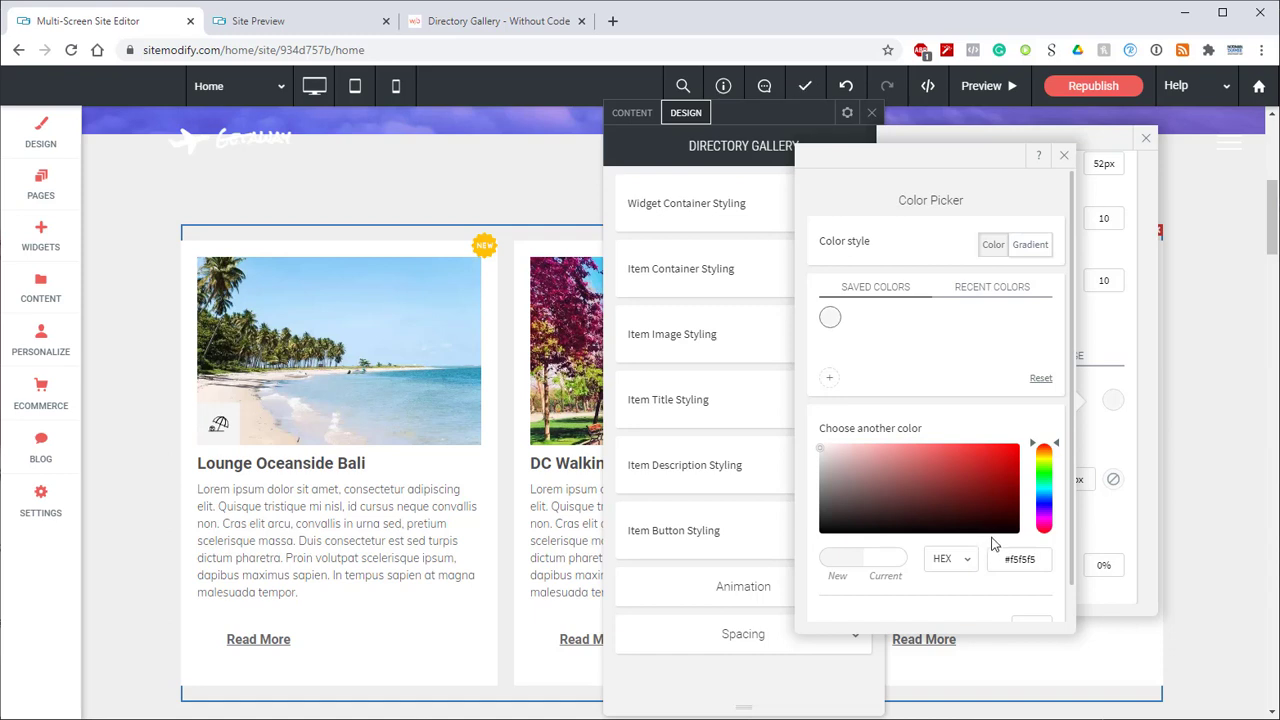
pyautogui.click(1064, 155)
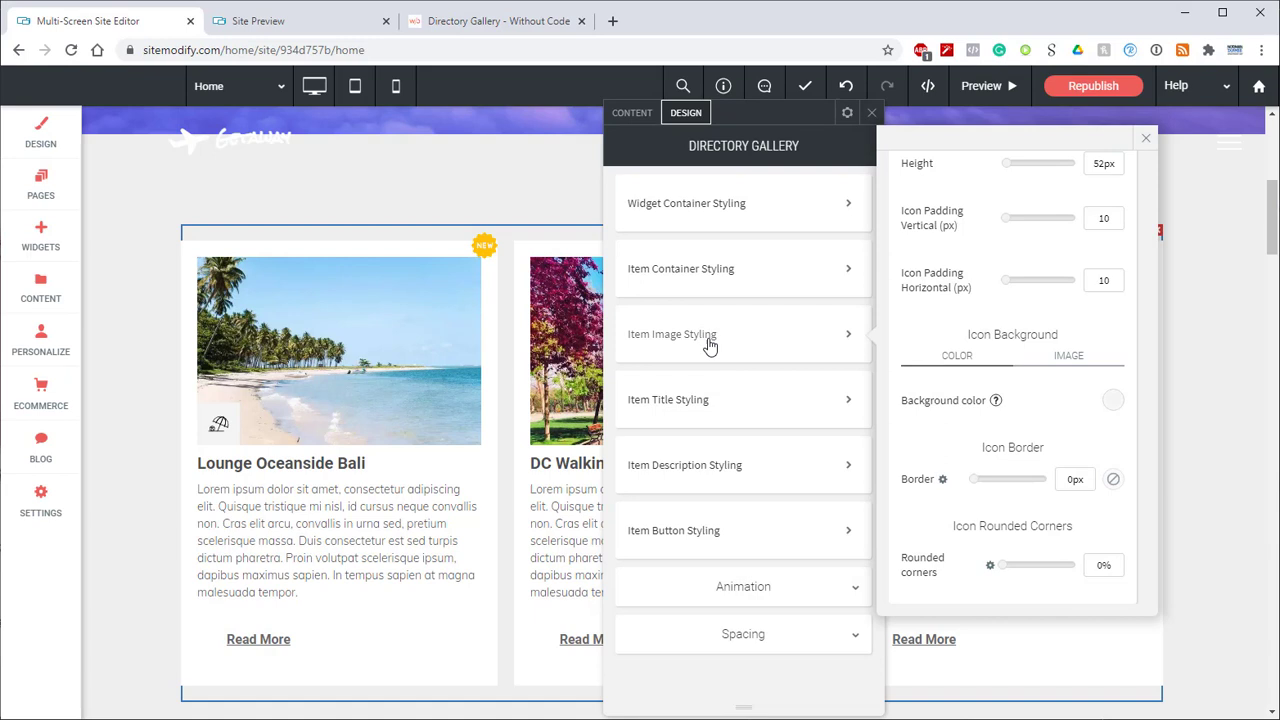
# Step: Enable the DC Walking Tour image icon, choose the cyclist found with 'bic', and place it Bottom Left
pyautogui.click(633, 115)
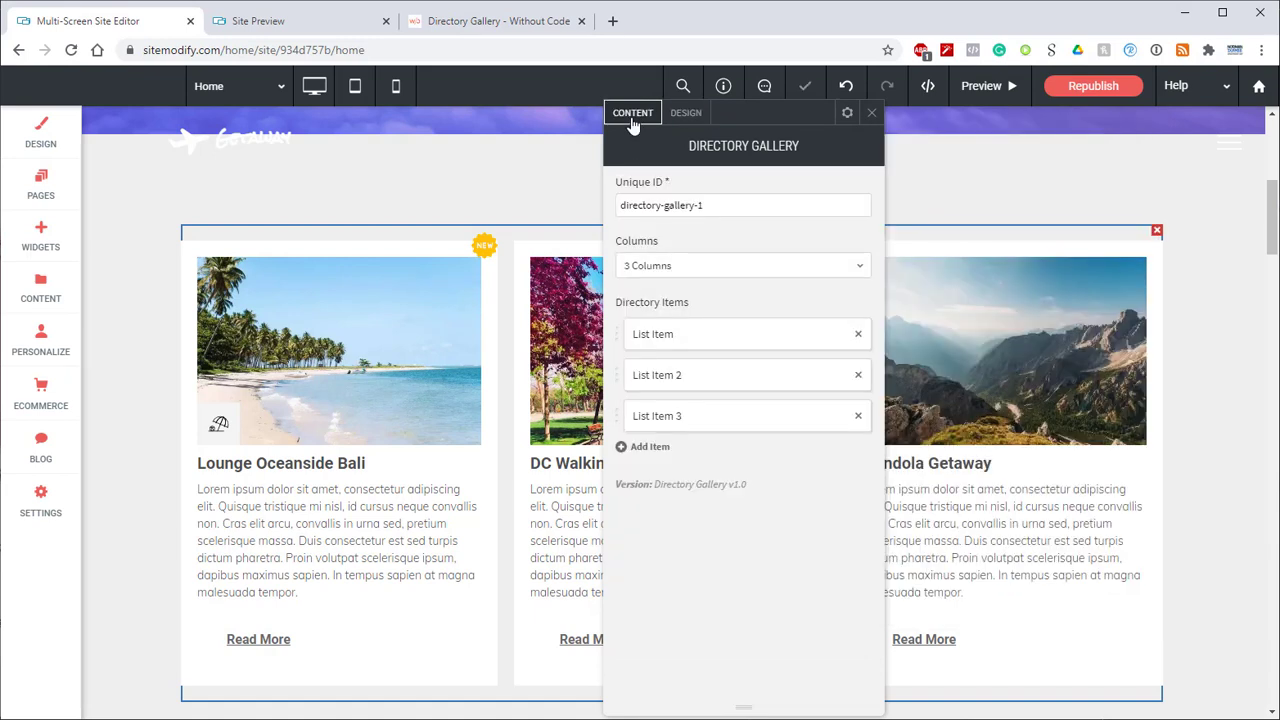
pyautogui.click(670, 391)
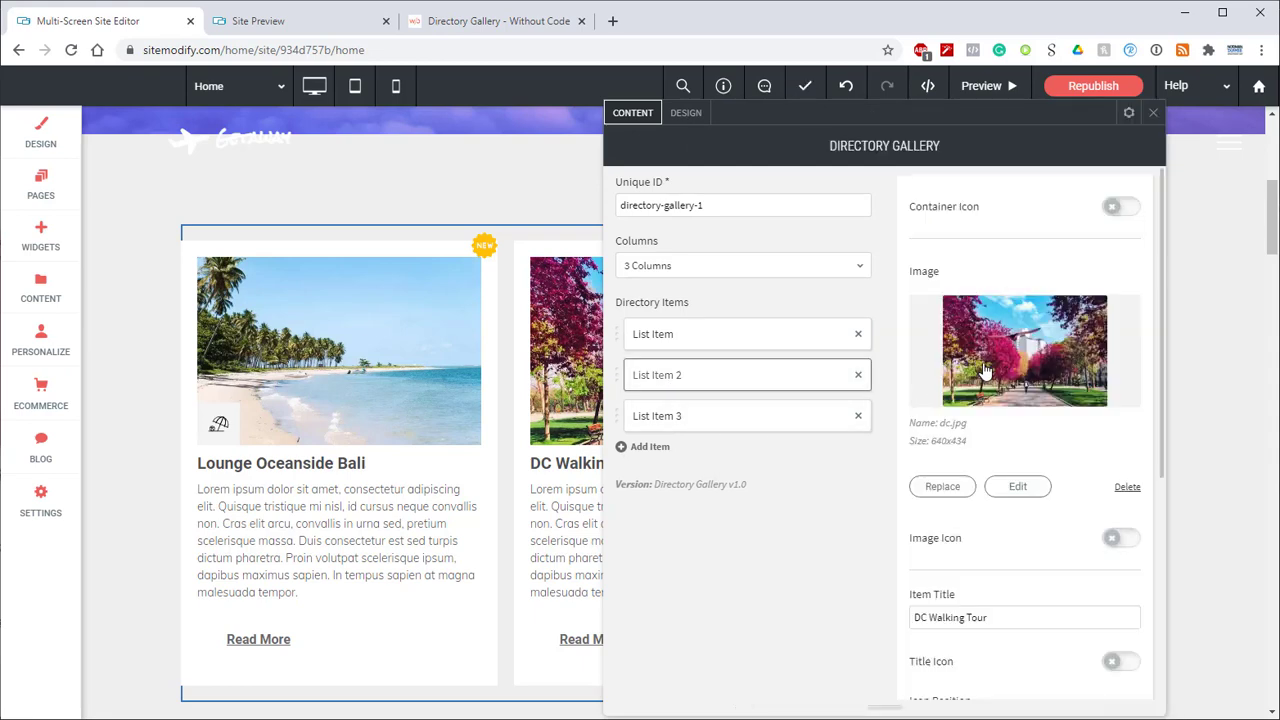
pyautogui.scroll(-4, 986, 378)
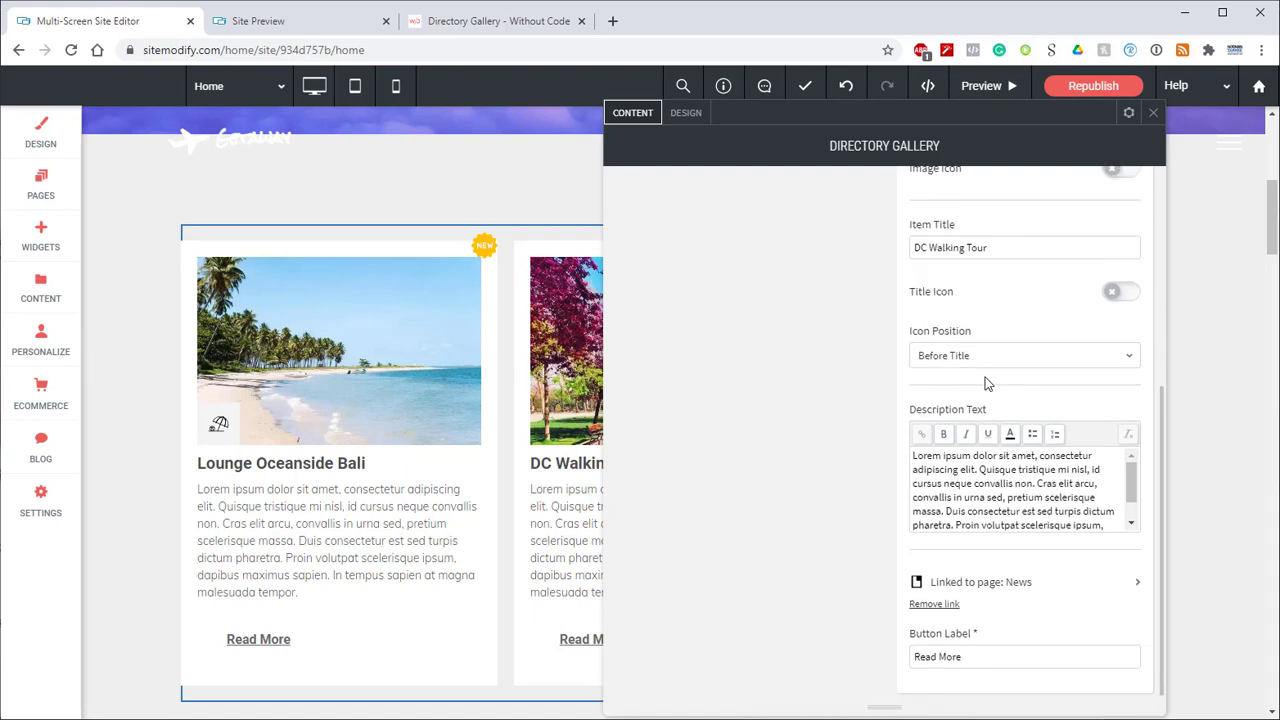
pyautogui.scroll(2, 986, 380)
pyautogui.click(1128, 252)
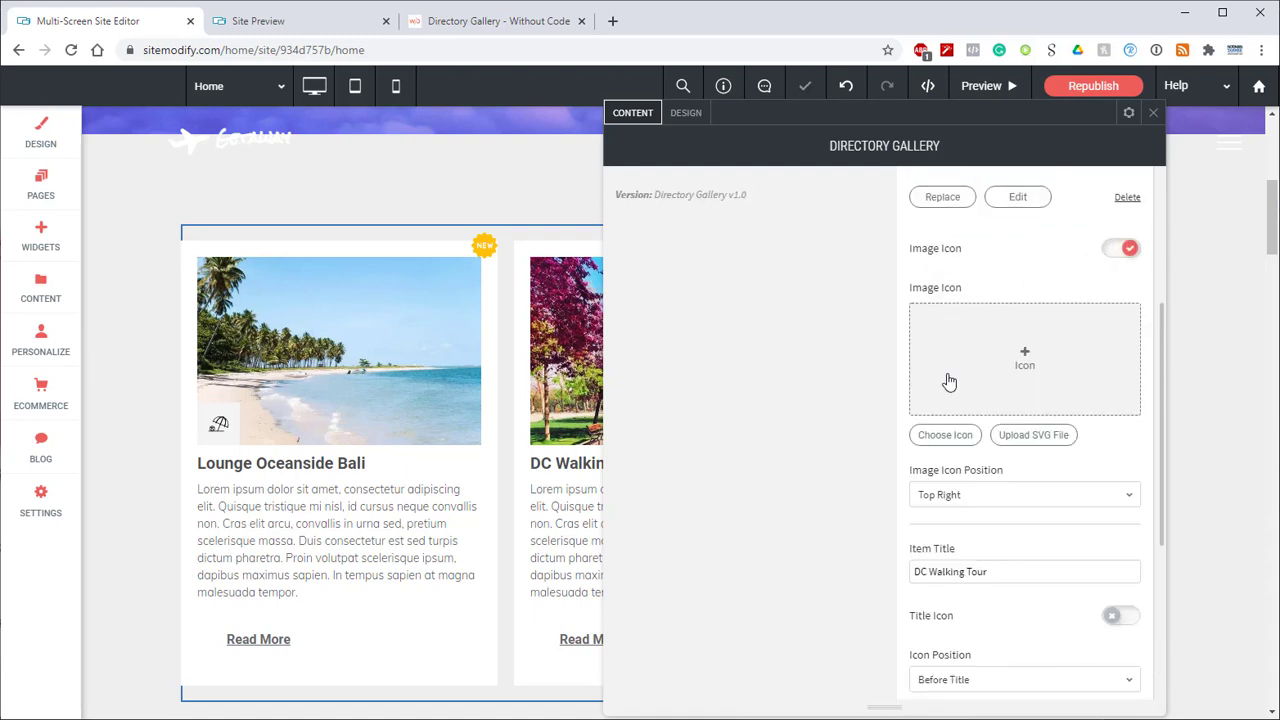
pyautogui.click(940, 434)
pyautogui.click(732, 346)
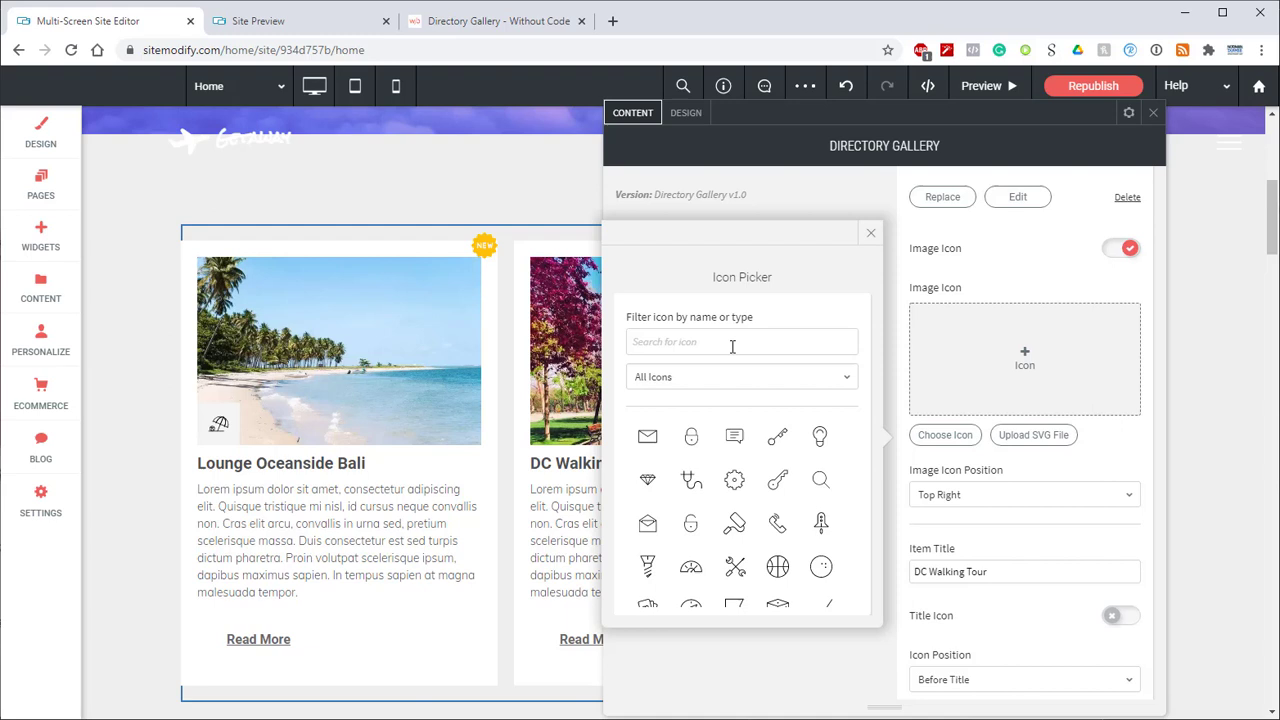
pyautogui.write('bic')
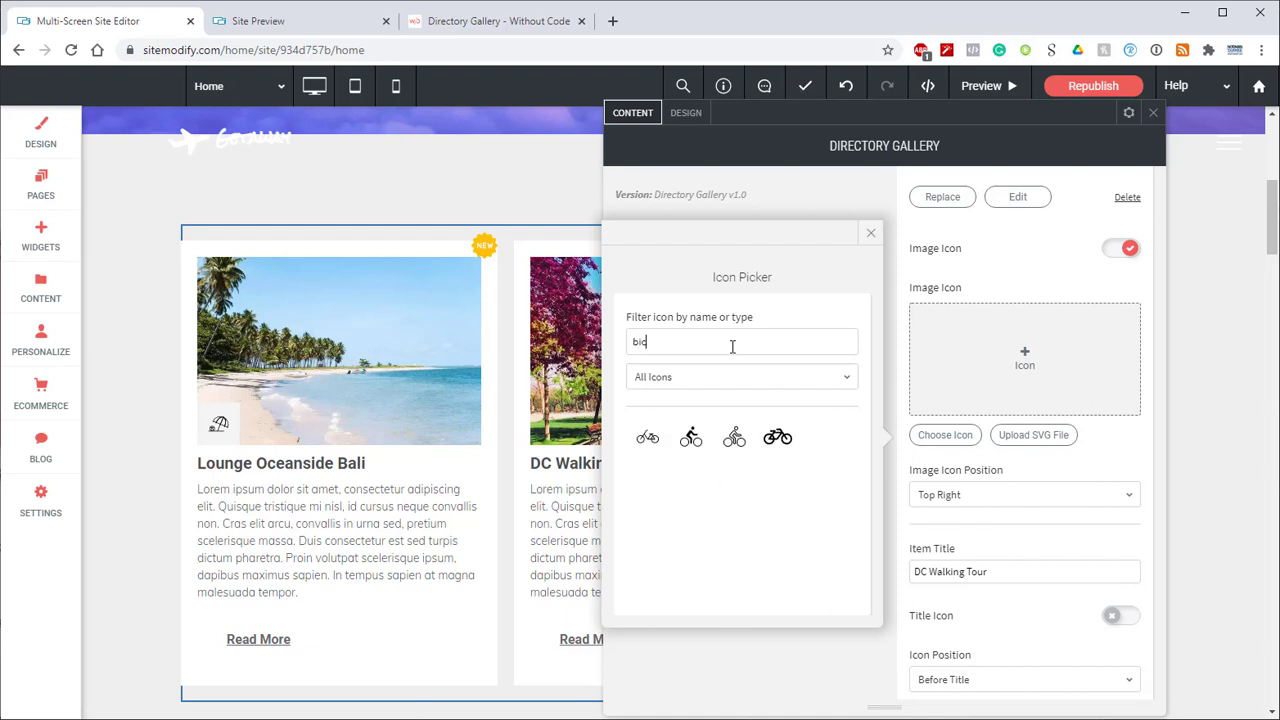
pyautogui.click(691, 437)
pyautogui.click(870, 233)
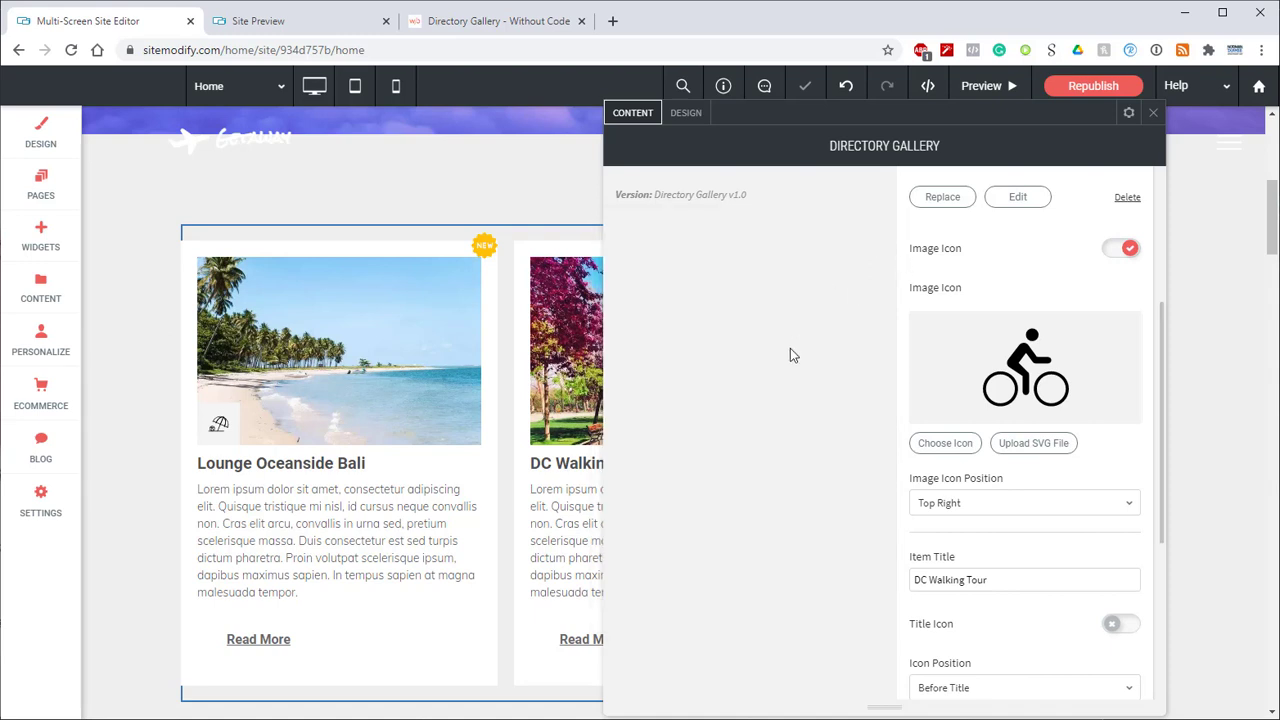
pyautogui.click(1006, 506)
pyautogui.click(957, 590)
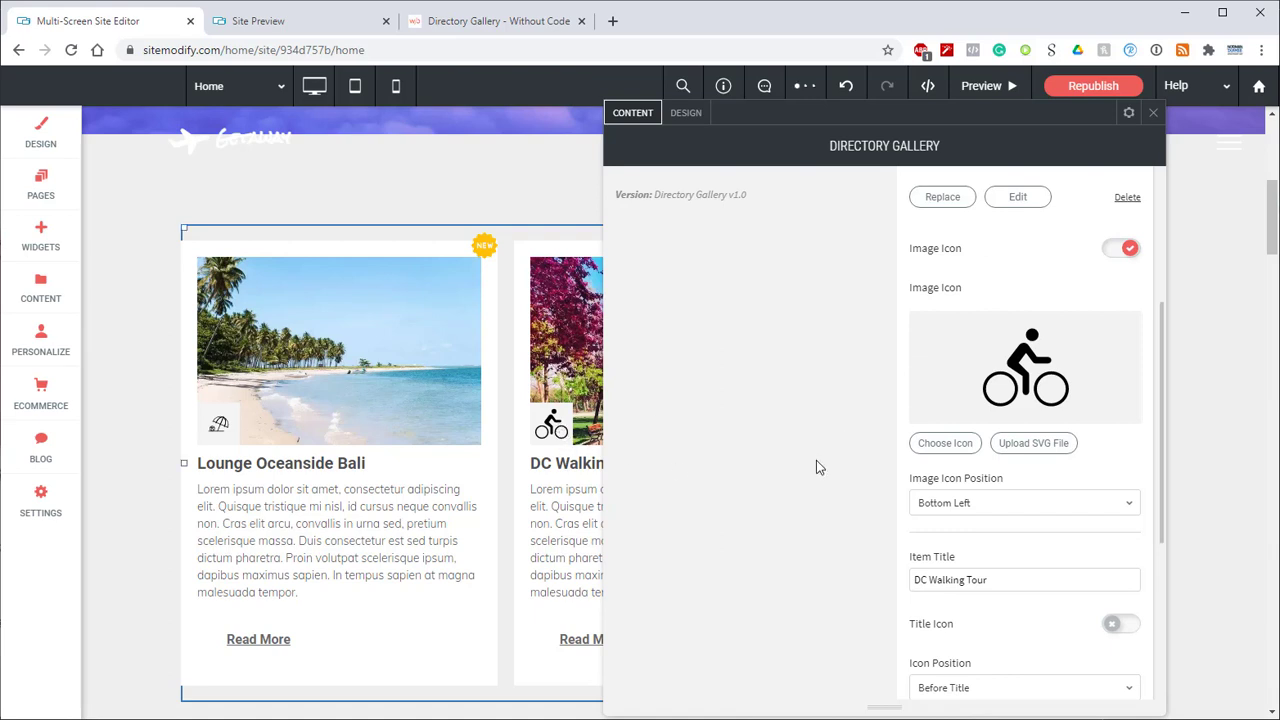
# Step: Open the Gondola Getaway card's settings
pyautogui.scroll(1, 818, 470)
pyautogui.scroll(2, 820, 484)
pyautogui.click(677, 371)
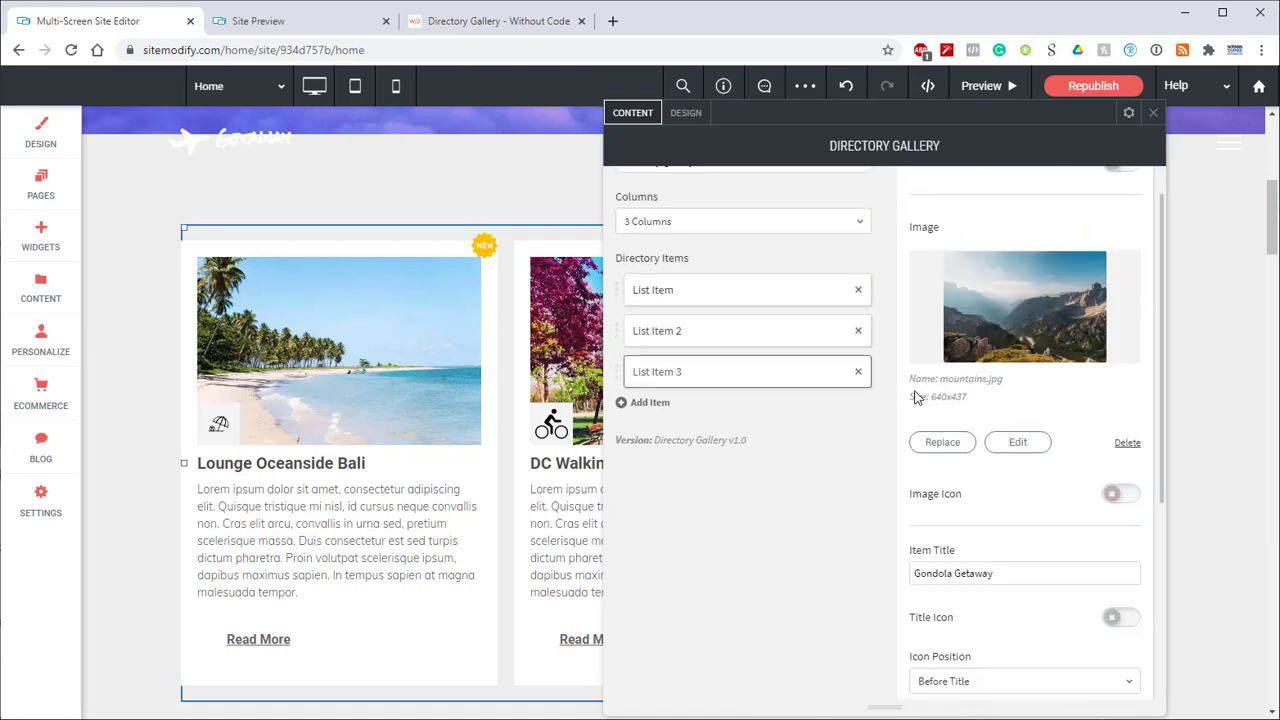
pyautogui.scroll(-2, 997, 429)
pyautogui.scroll(-2, 997, 429)
pyautogui.scroll(-1, 1090, 474)
pyautogui.scroll(1, 1090, 480)
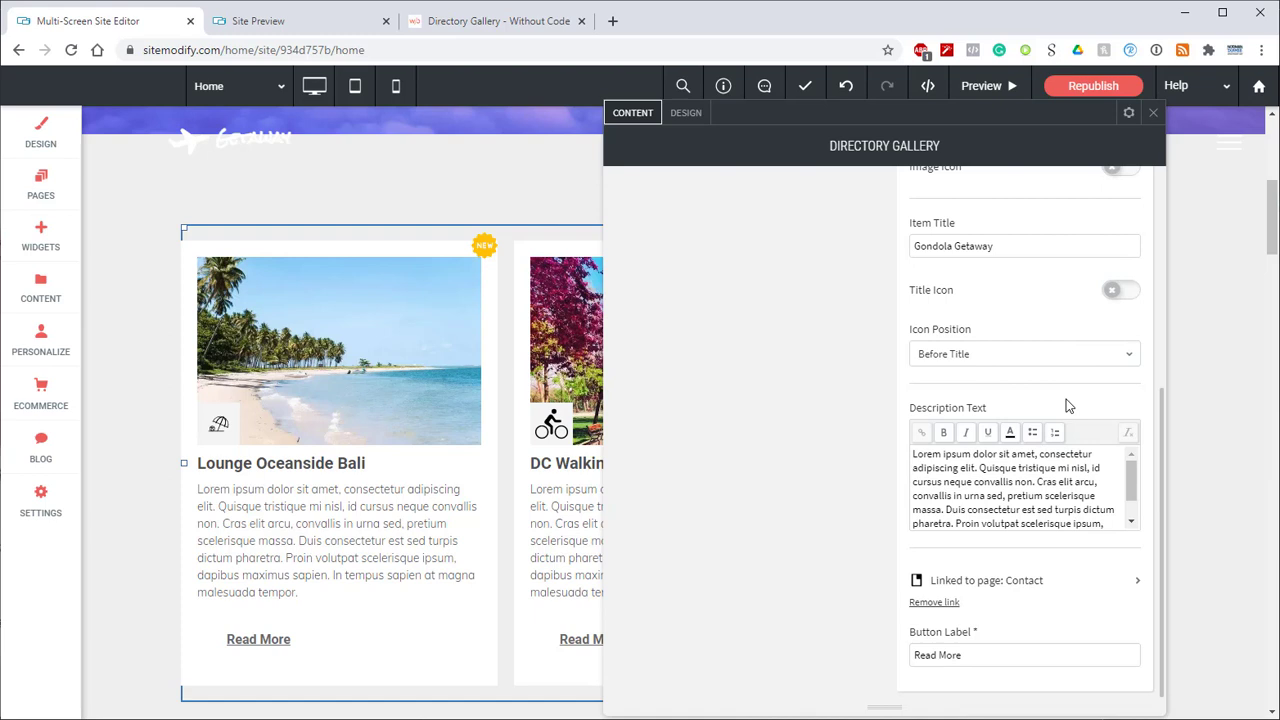
pyautogui.scroll(1, 1038, 329)
pyautogui.scroll(1, 1035, 326)
# Step: Give the Gondola Getaway photo a walking-person icon ('ped') at Bottom Left, then select Lounge Oceanside Bali
pyautogui.click(1120, 248)
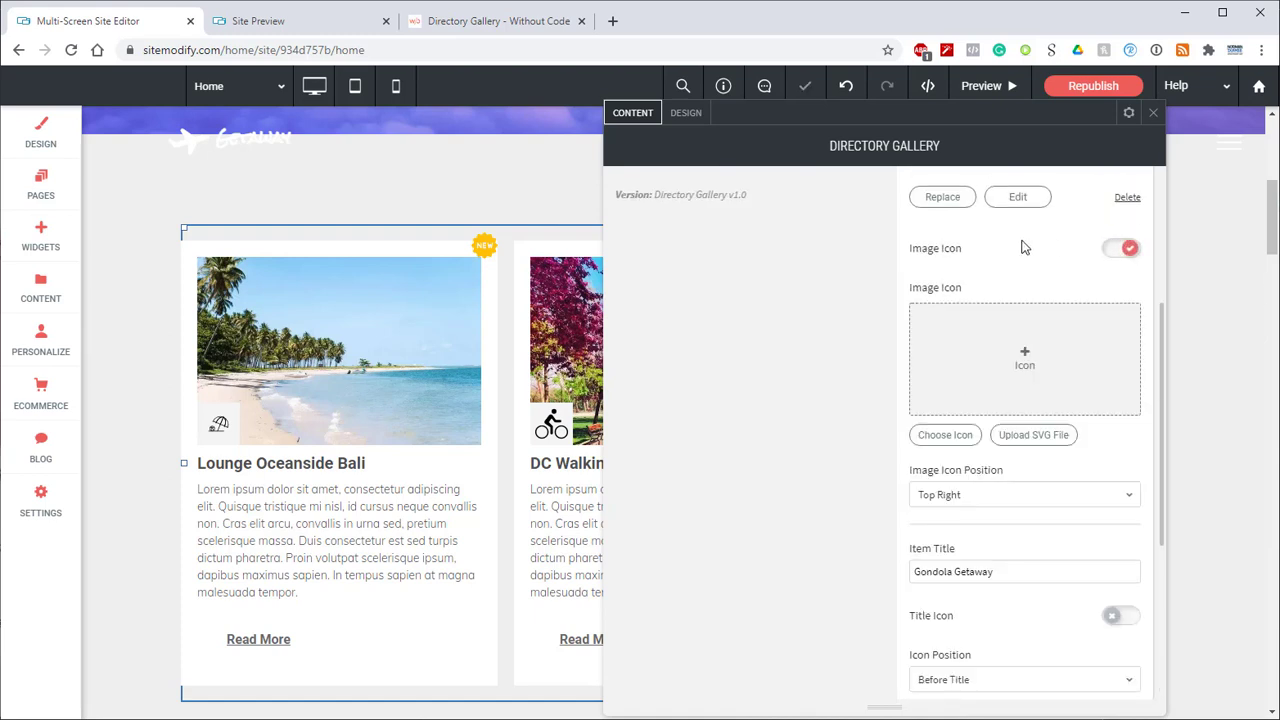
pyautogui.click(945, 434)
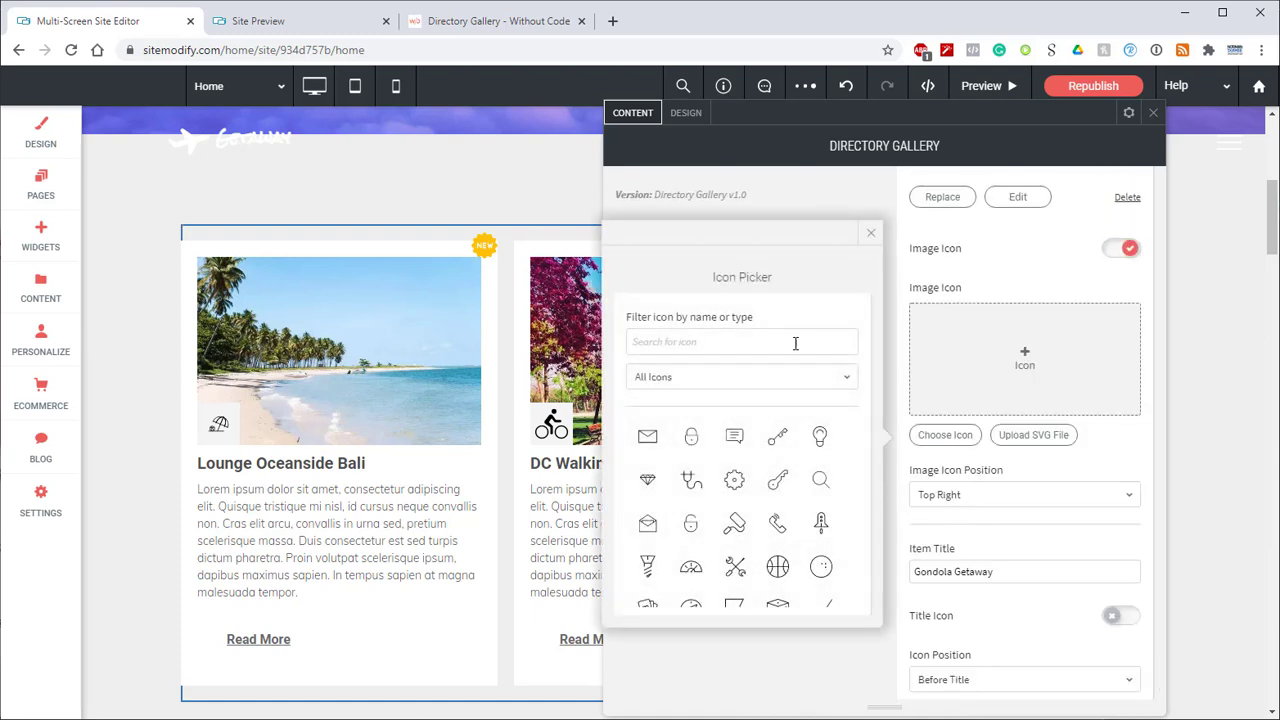
pyautogui.click(796, 343)
pyautogui.write('ped')
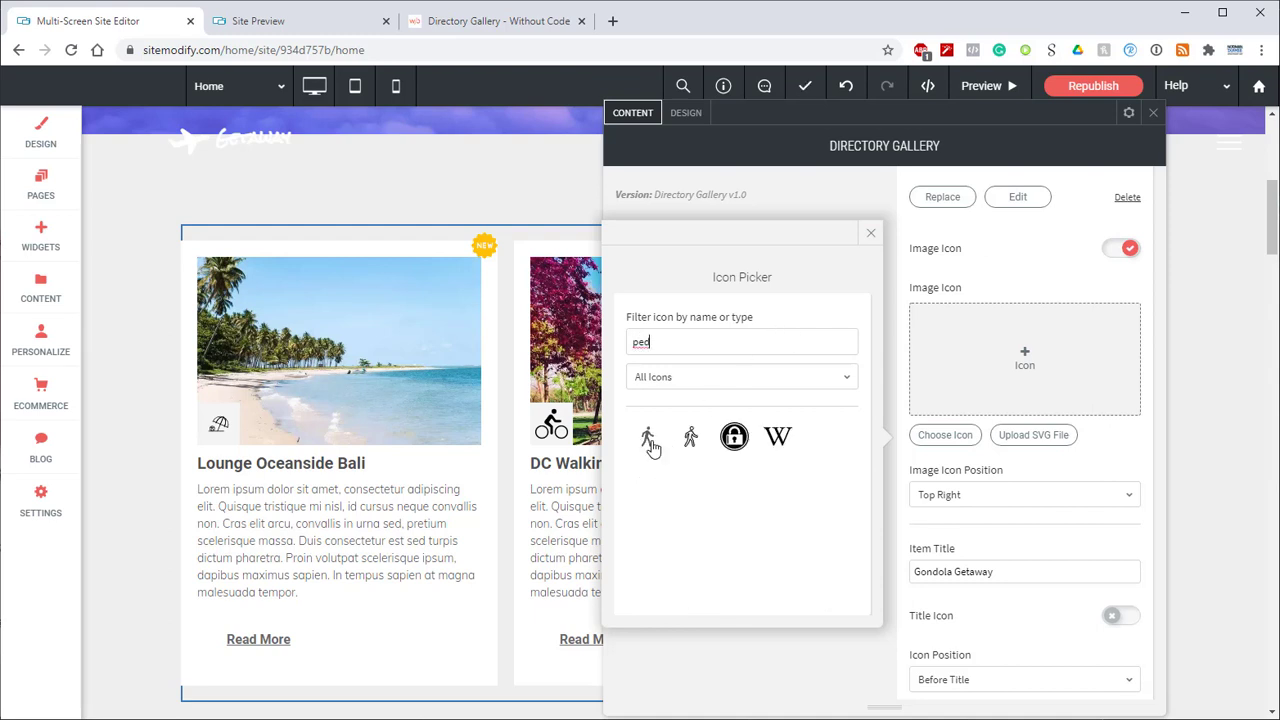
pyautogui.click(648, 440)
pyautogui.click(960, 504)
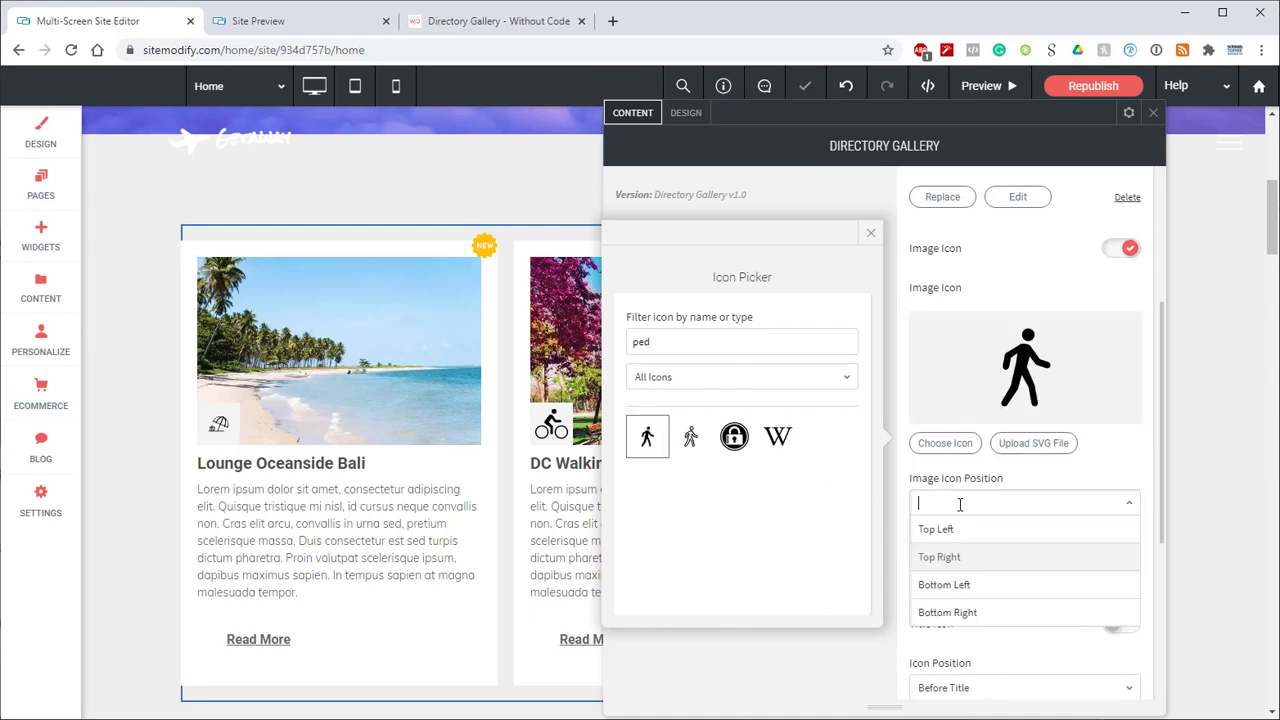
pyautogui.click(1035, 588)
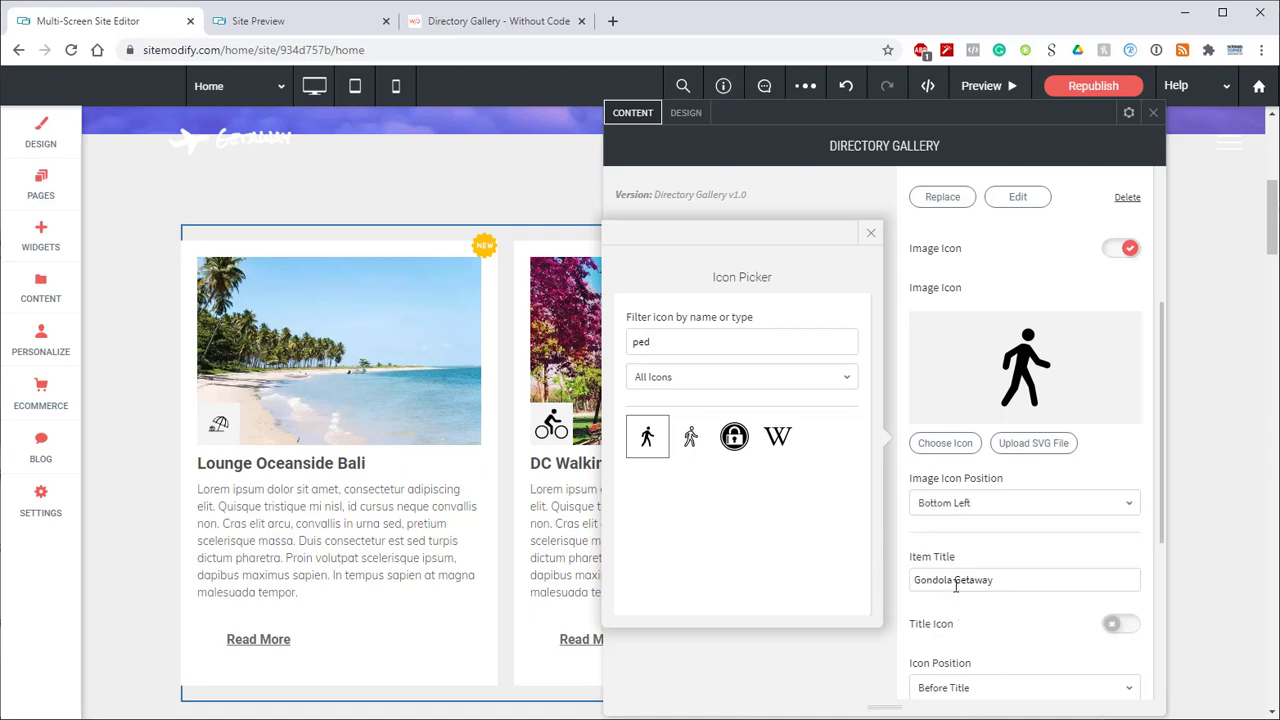
pyautogui.click(926, 291)
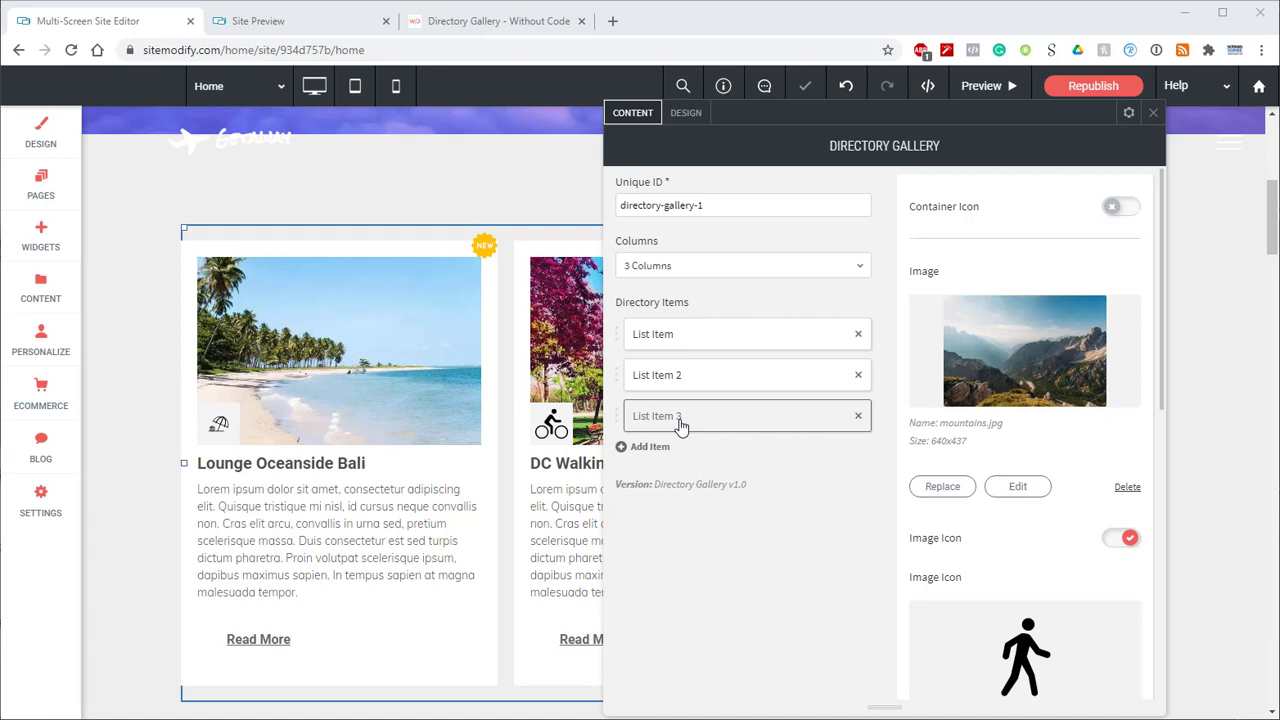
pyautogui.click(662, 333)
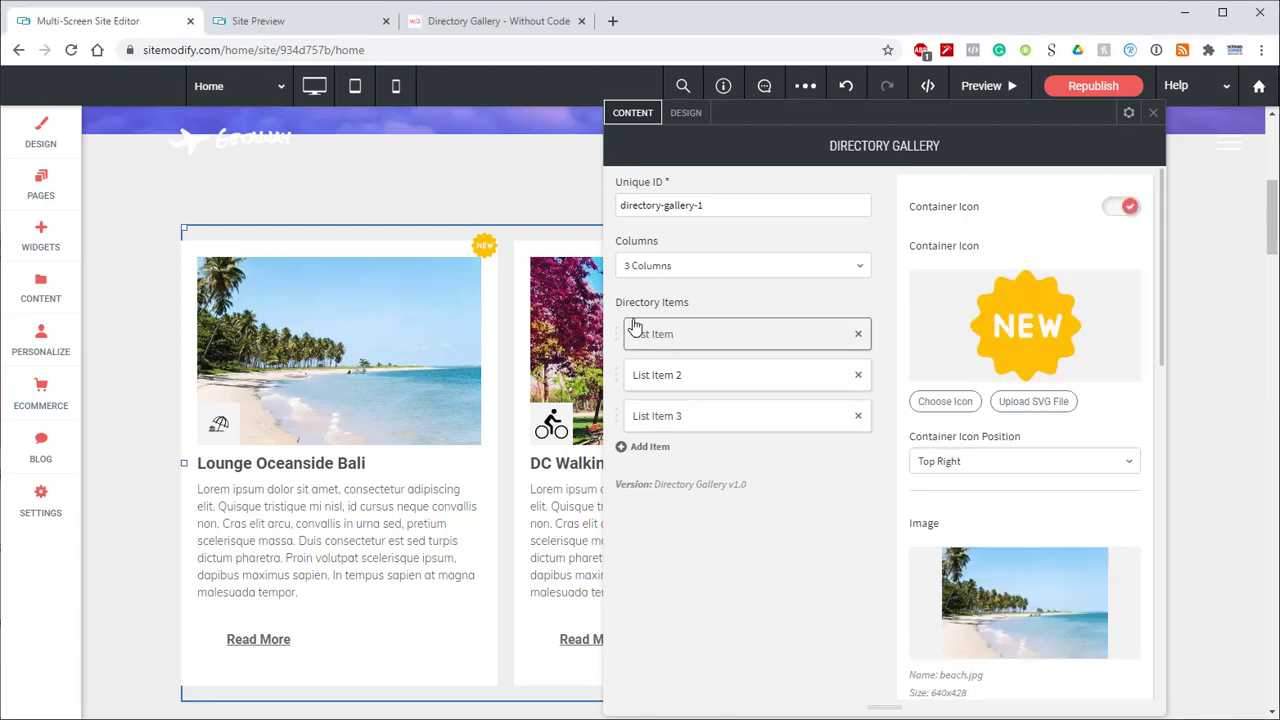
# Step: Upload the four-star SVG as the Lounge Oceanside Bali title icon, positioned After Title
pyautogui.scroll(-5, 1080, 370)
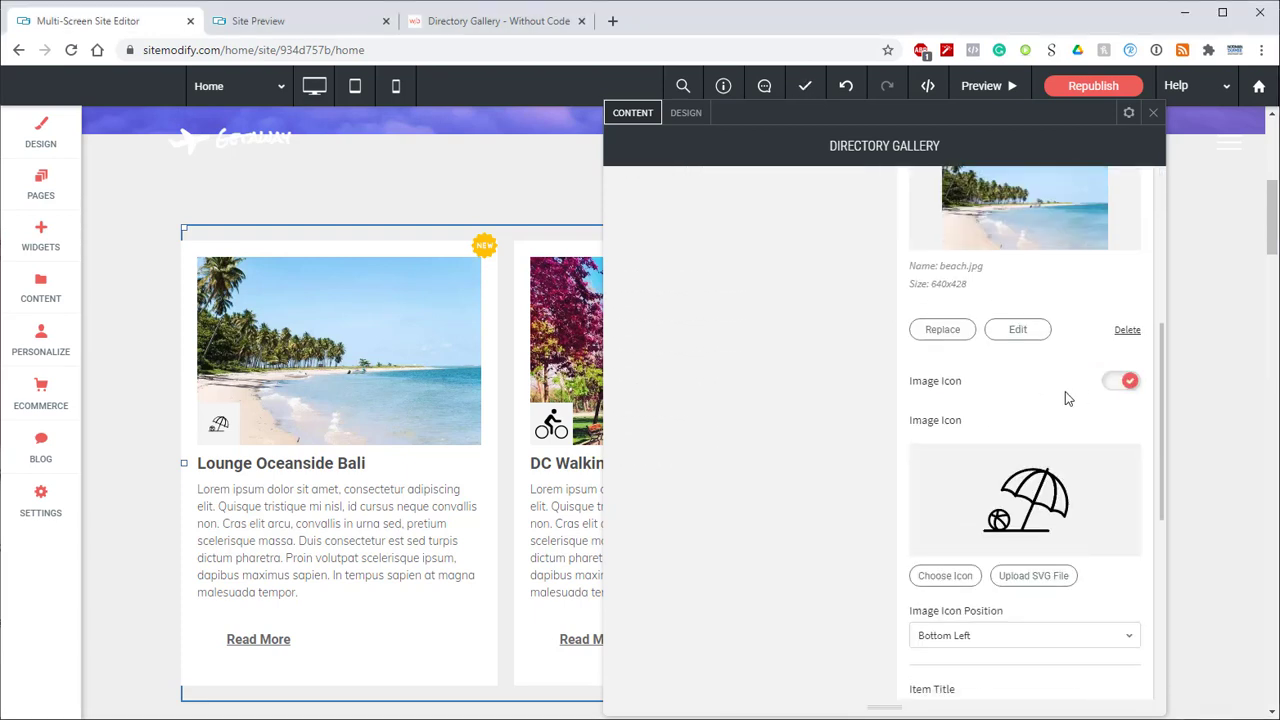
pyautogui.scroll(-3, 1066, 425)
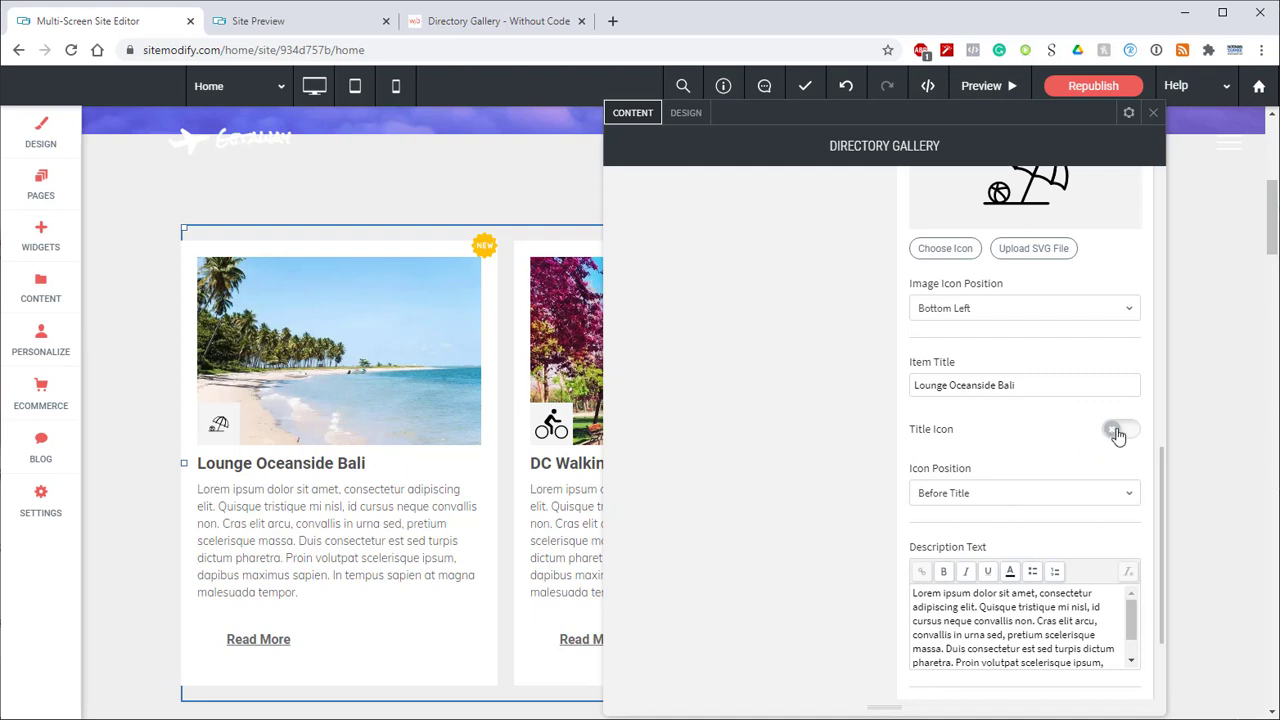
pyautogui.click(1118, 432)
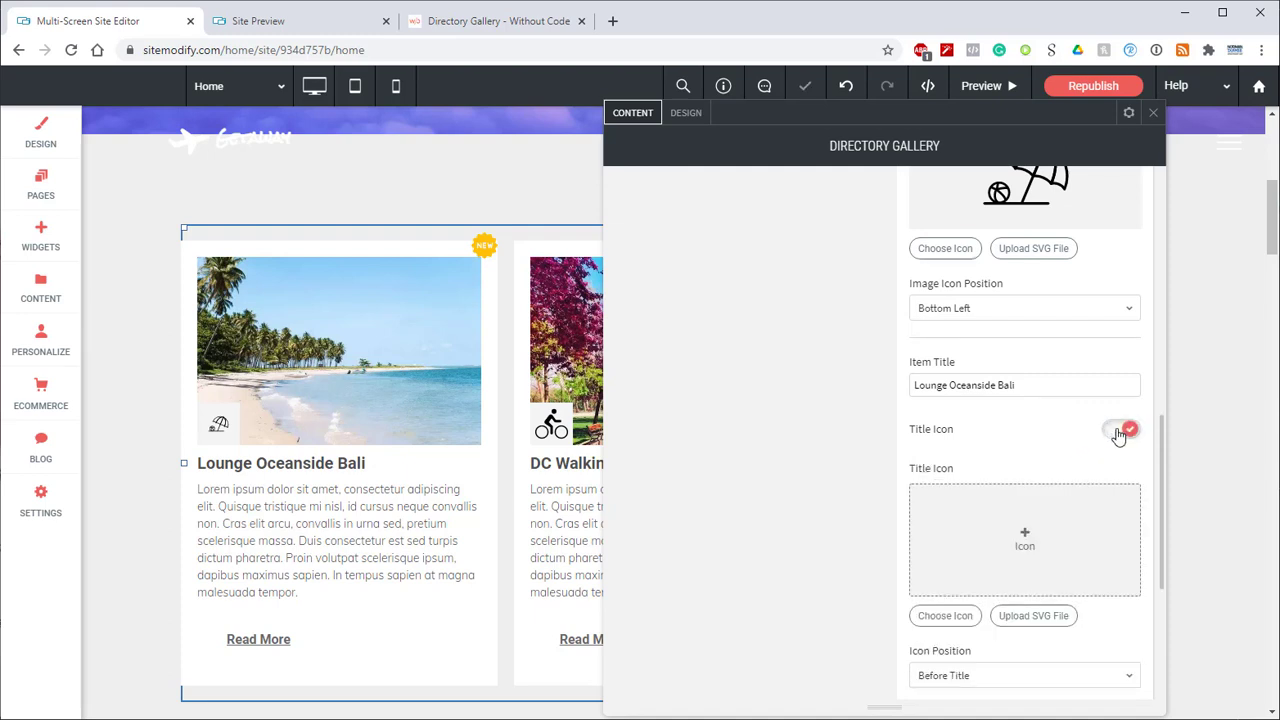
pyautogui.scroll(-2, 1030, 450)
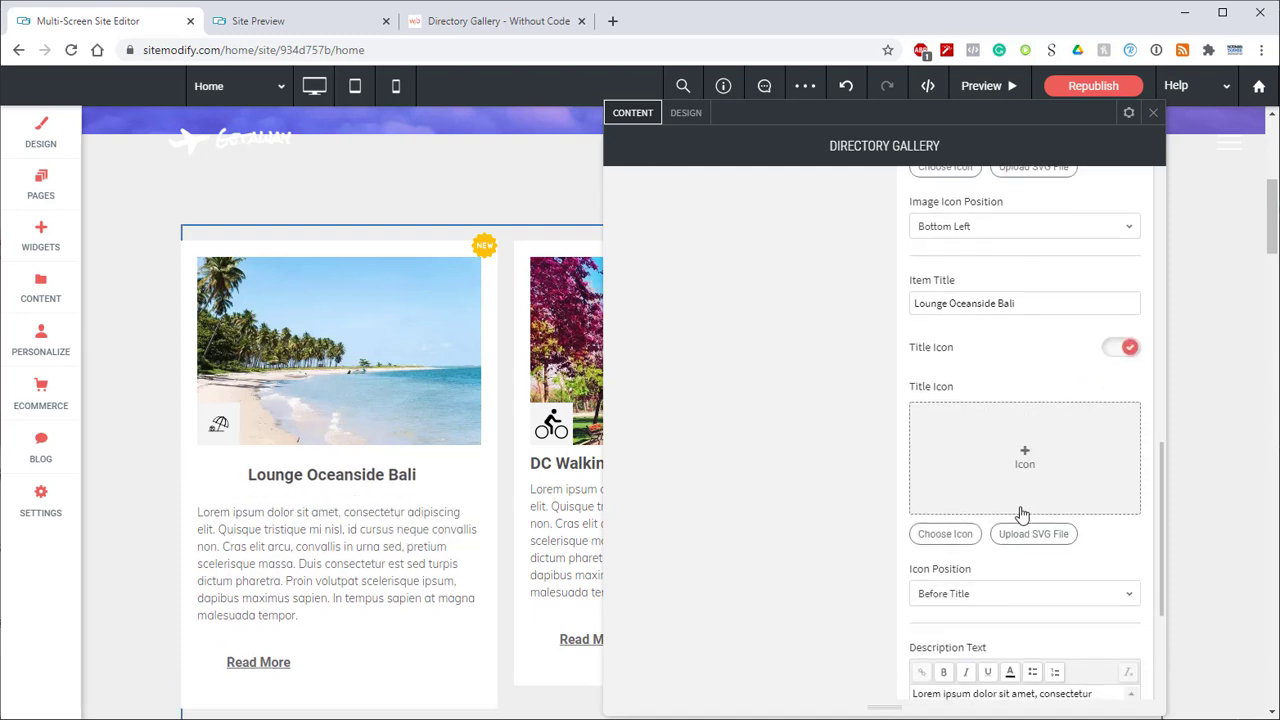
pyautogui.click(960, 538)
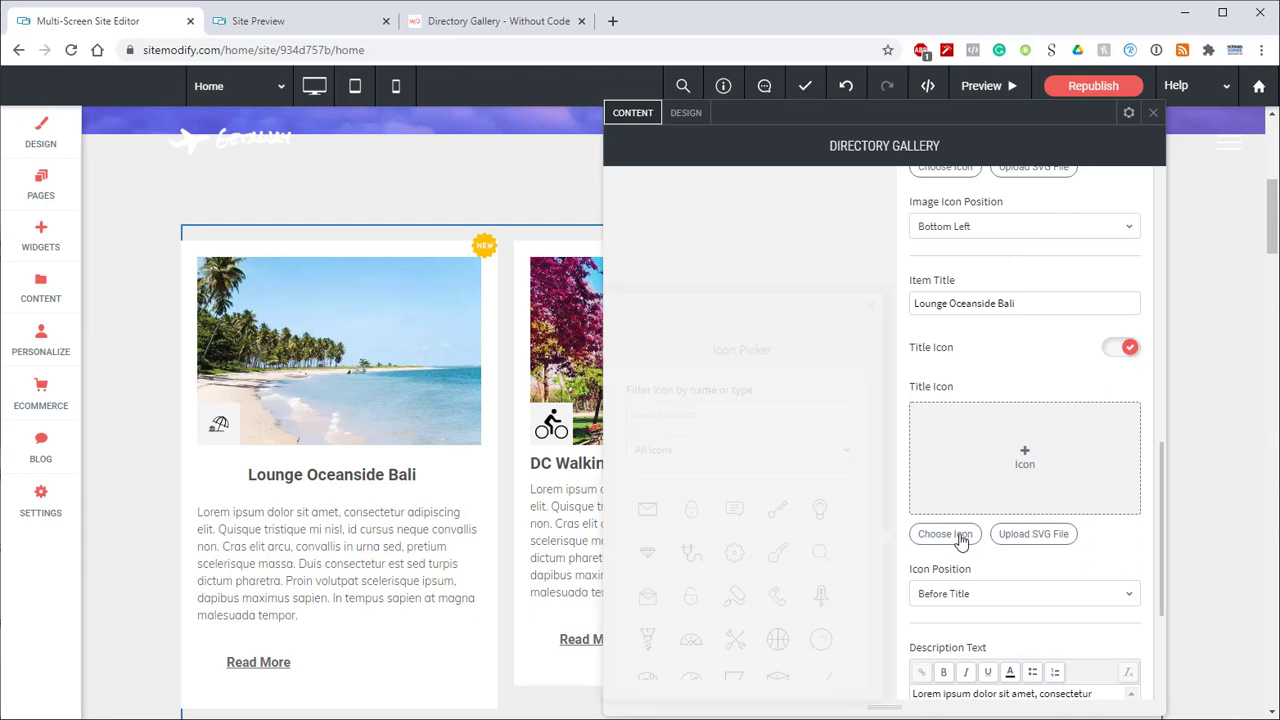
pyautogui.click(872, 306)
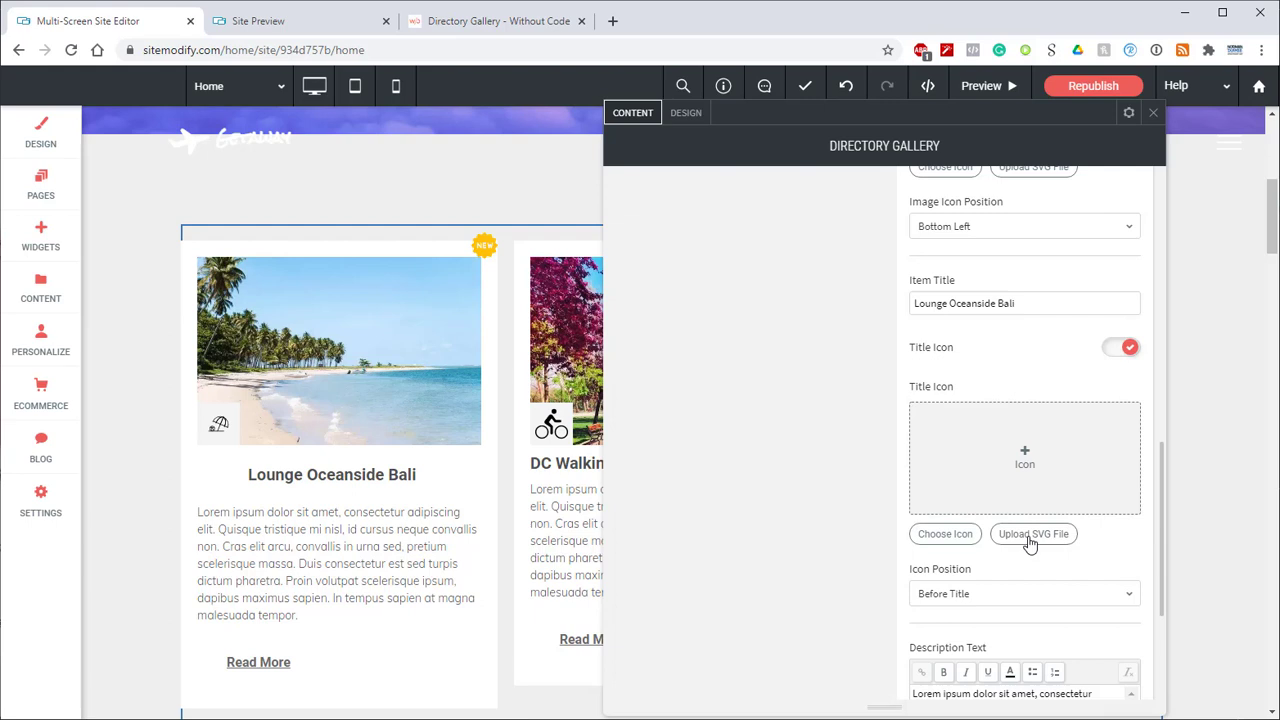
pyautogui.click(1030, 538)
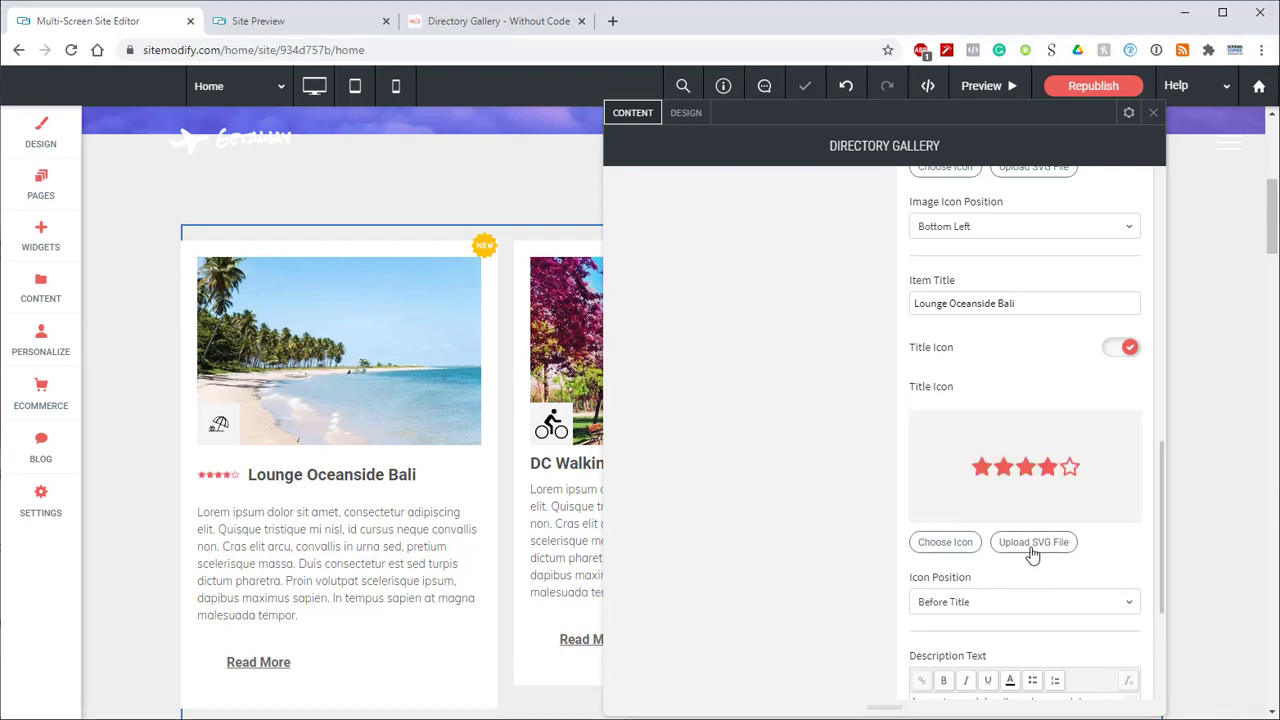
pyautogui.click(963, 603)
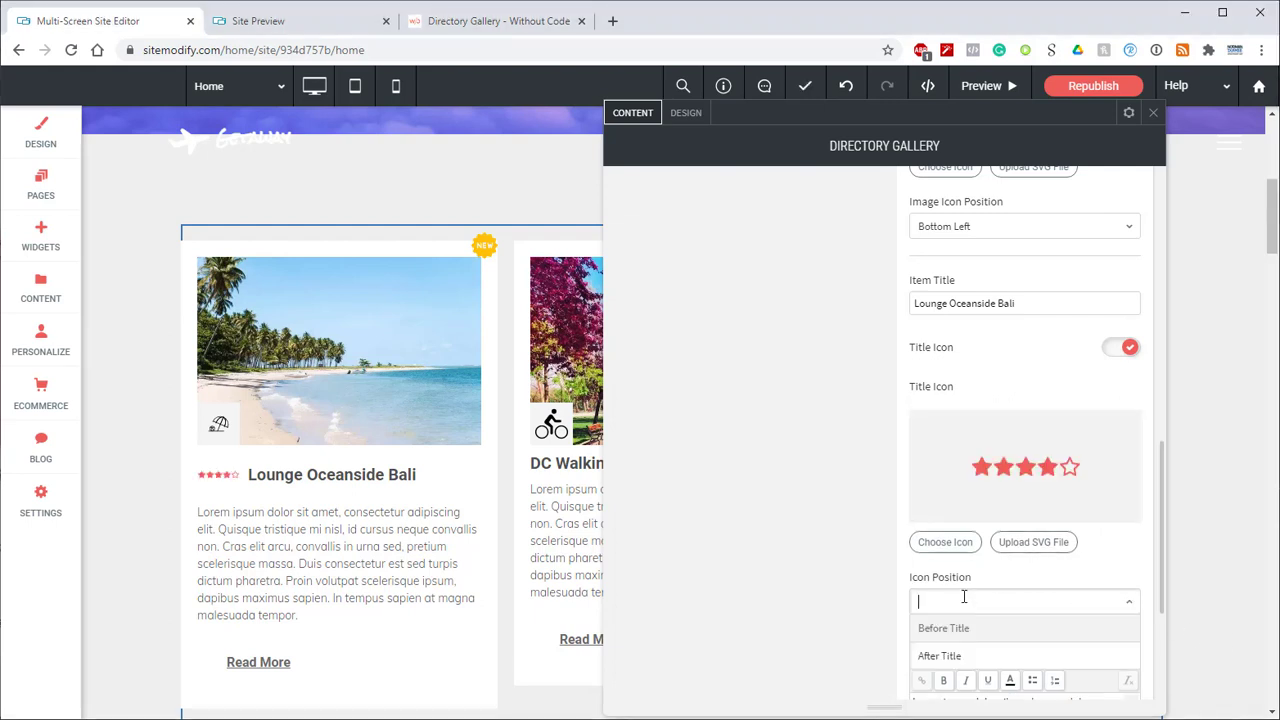
pyautogui.click(924, 653)
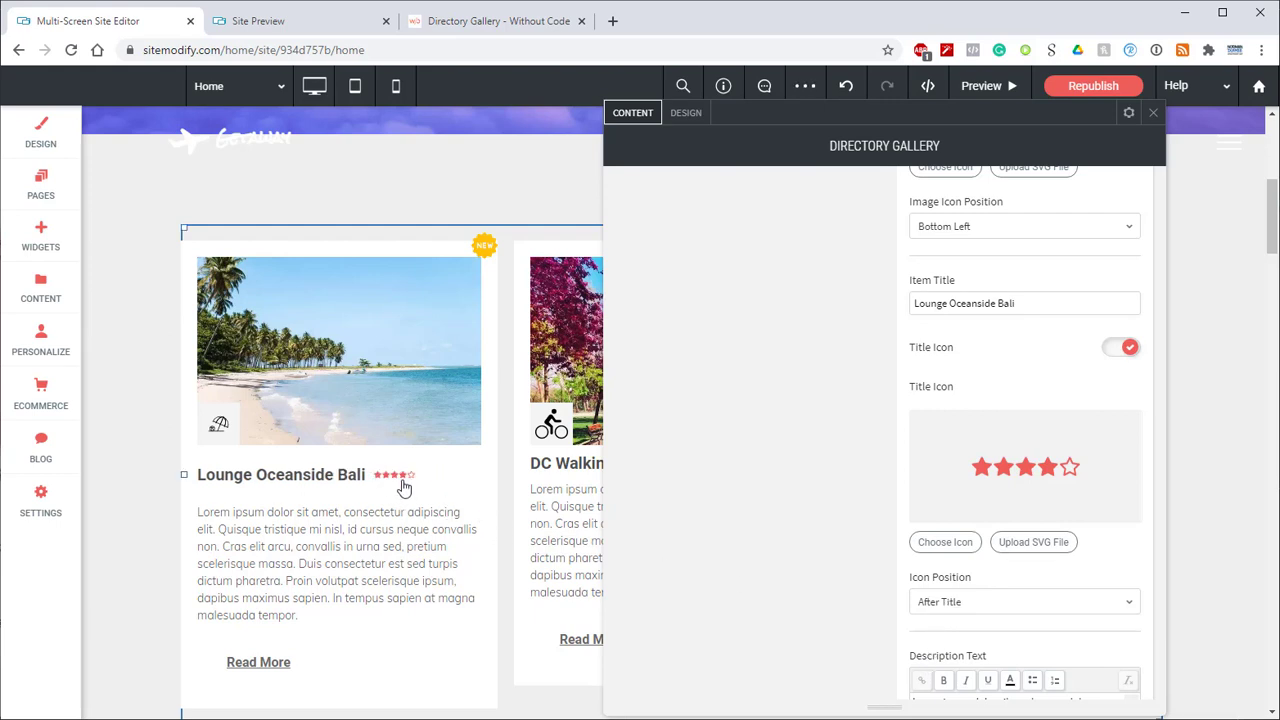
# Step: Turn on a five-star title icon for DC Walking Tour, positioned After Title
pyautogui.scroll(10, 711, 306)
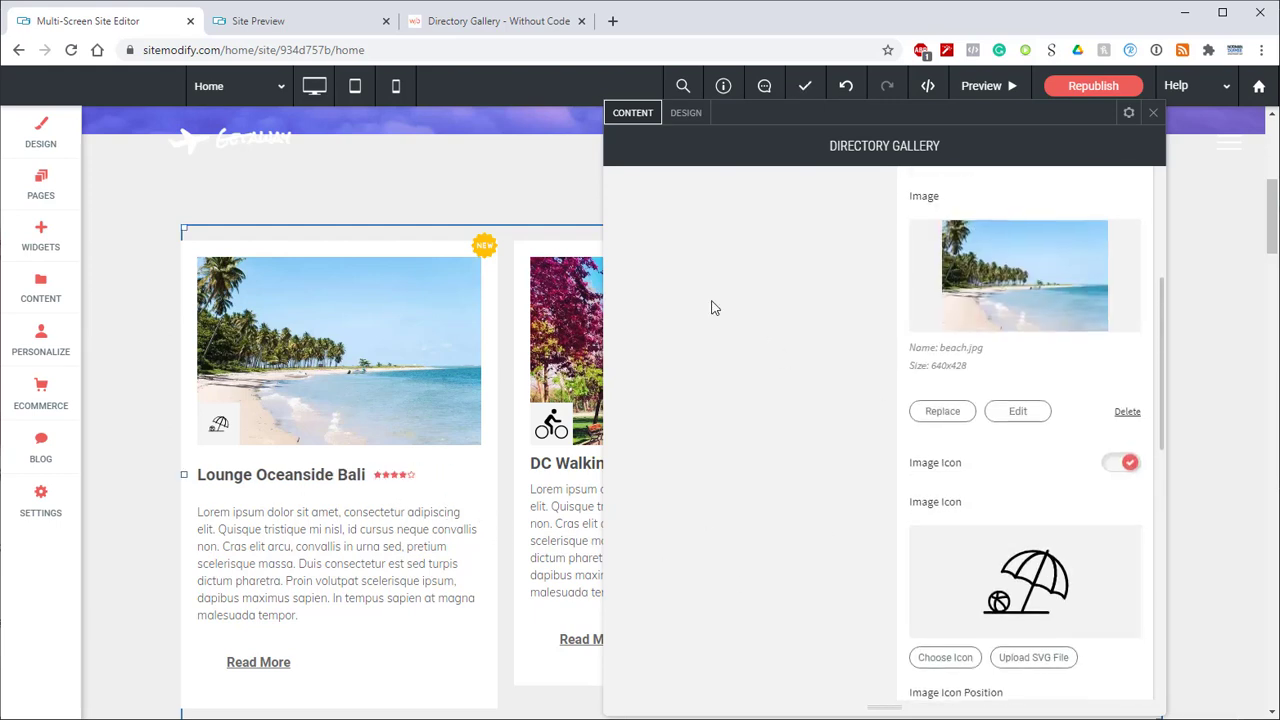
pyautogui.click(705, 376)
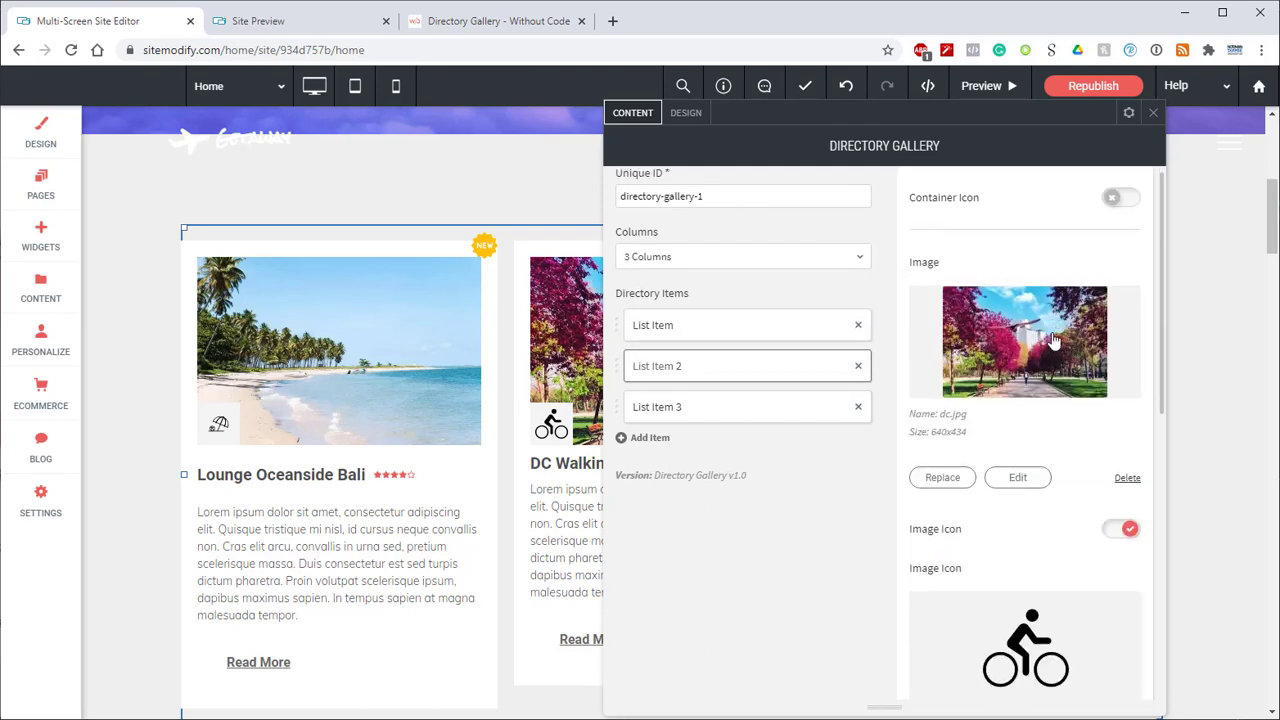
pyautogui.scroll(-6, 1080, 423)
pyautogui.scroll(3, 1070, 420)
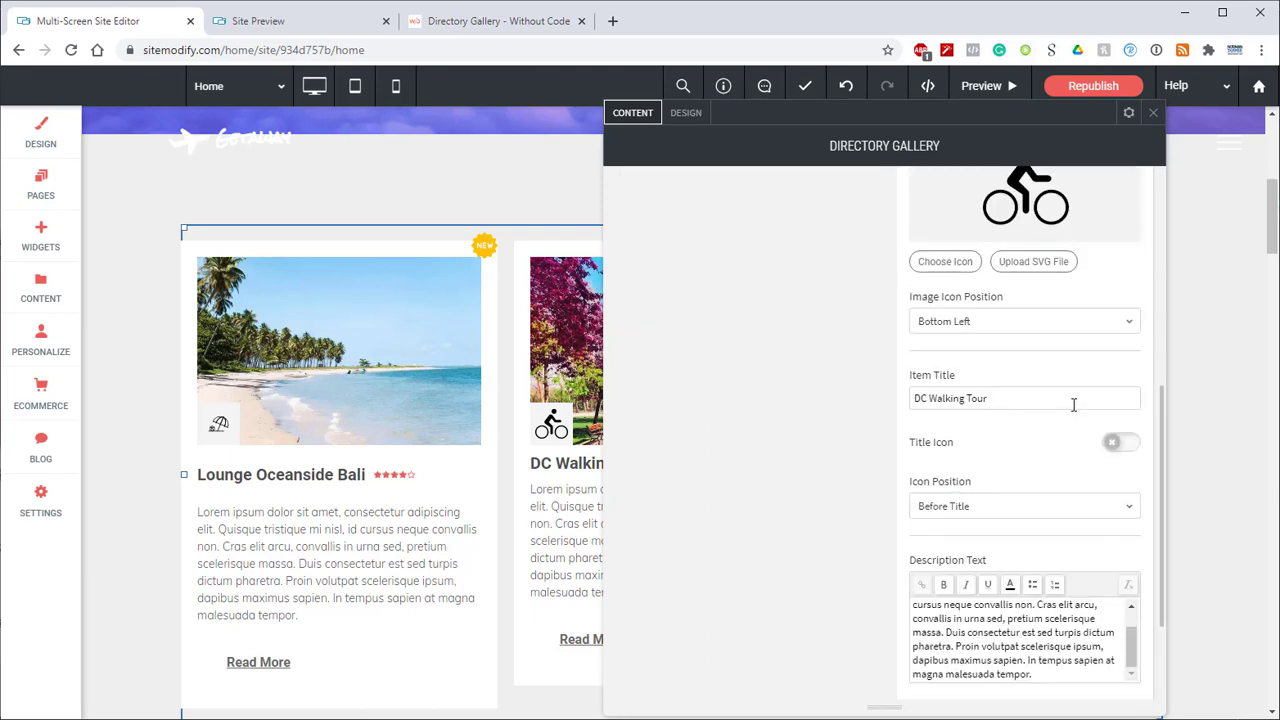
pyautogui.click(1115, 450)
pyautogui.scroll(-1, 1056, 549)
pyautogui.scroll(-1, 1056, 549)
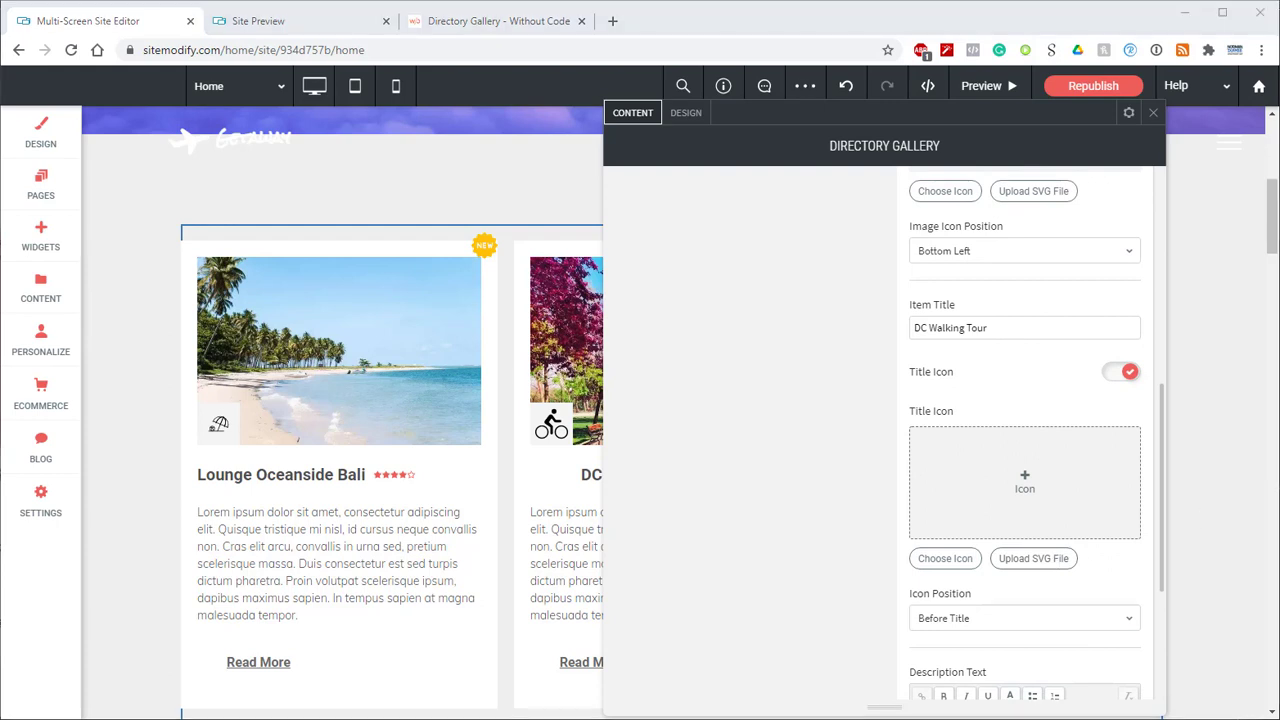
pyautogui.click(979, 626)
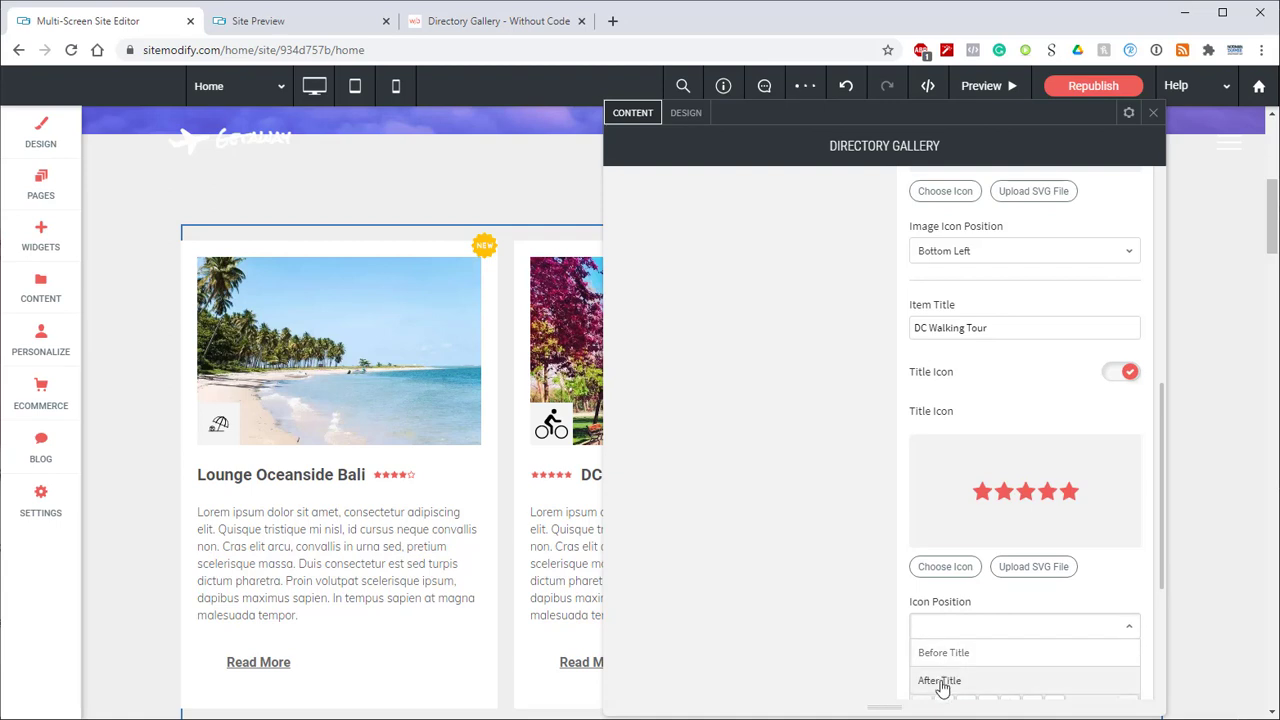
pyautogui.click(942, 681)
# Step: Upload the four-star title icon for Gondola Getaway and place it After Title
pyautogui.scroll(3, 937, 423)
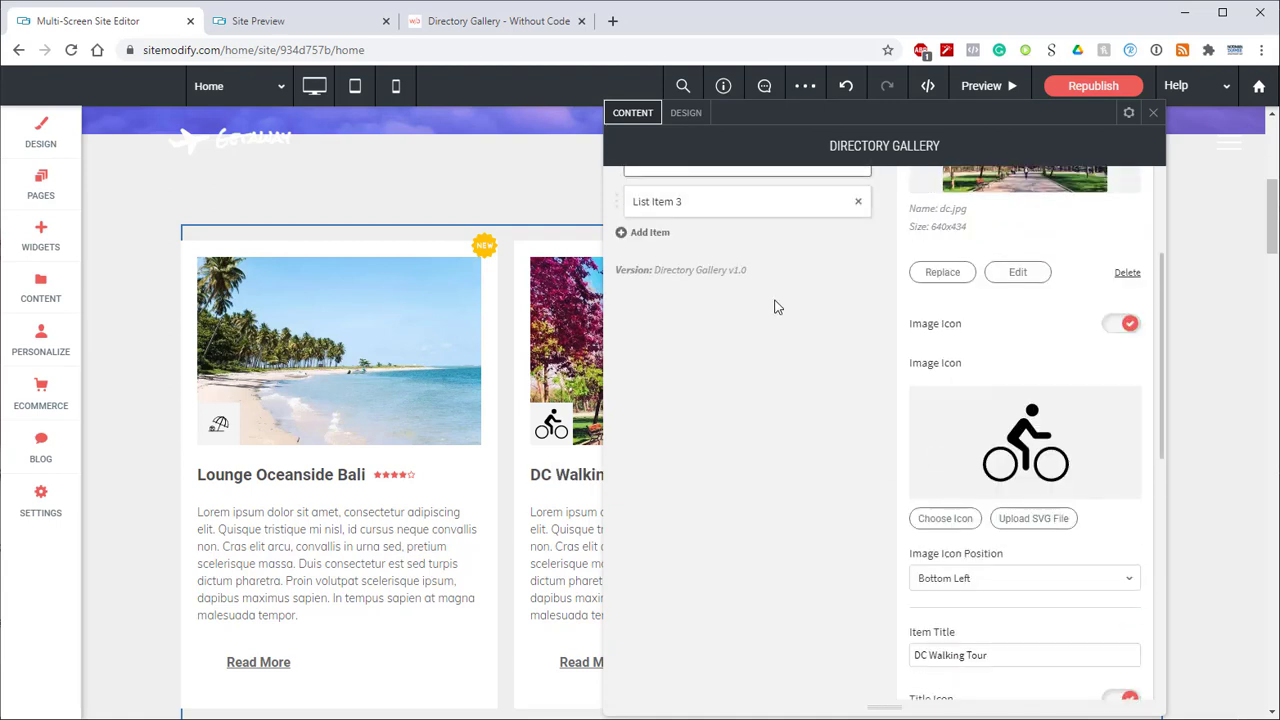
pyautogui.scroll(-4, 1040, 340)
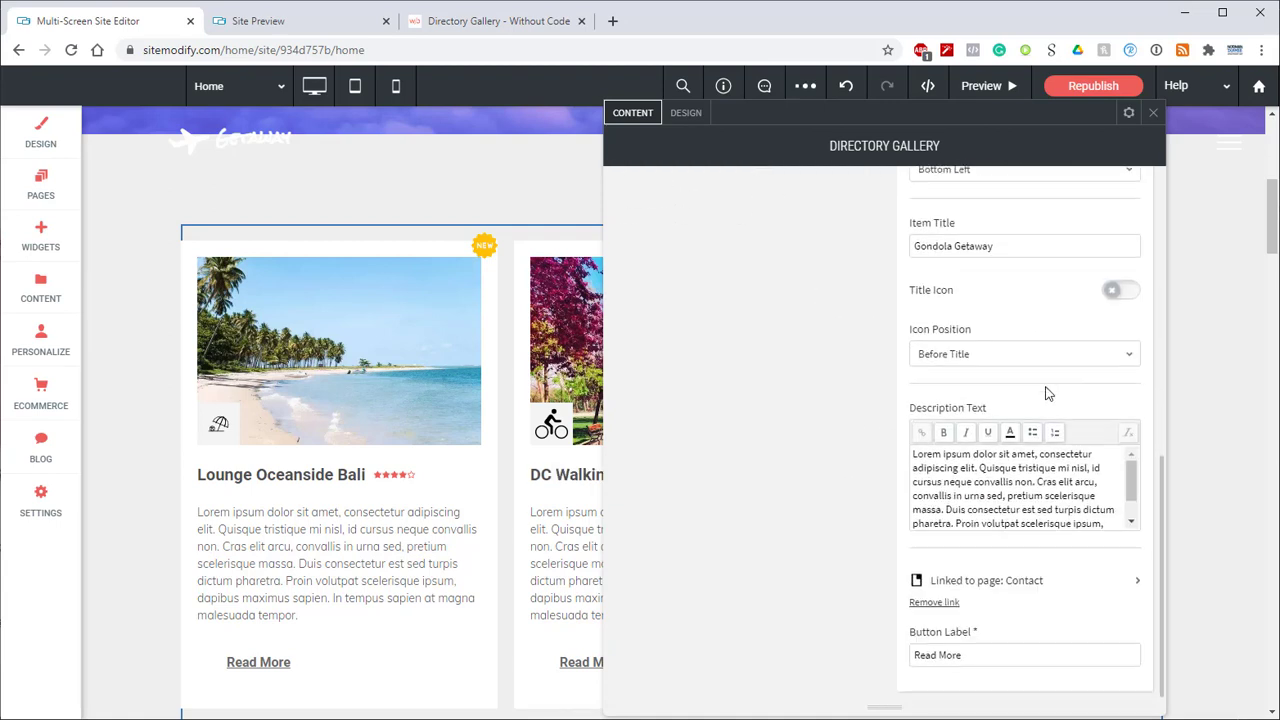
pyautogui.click(1120, 294)
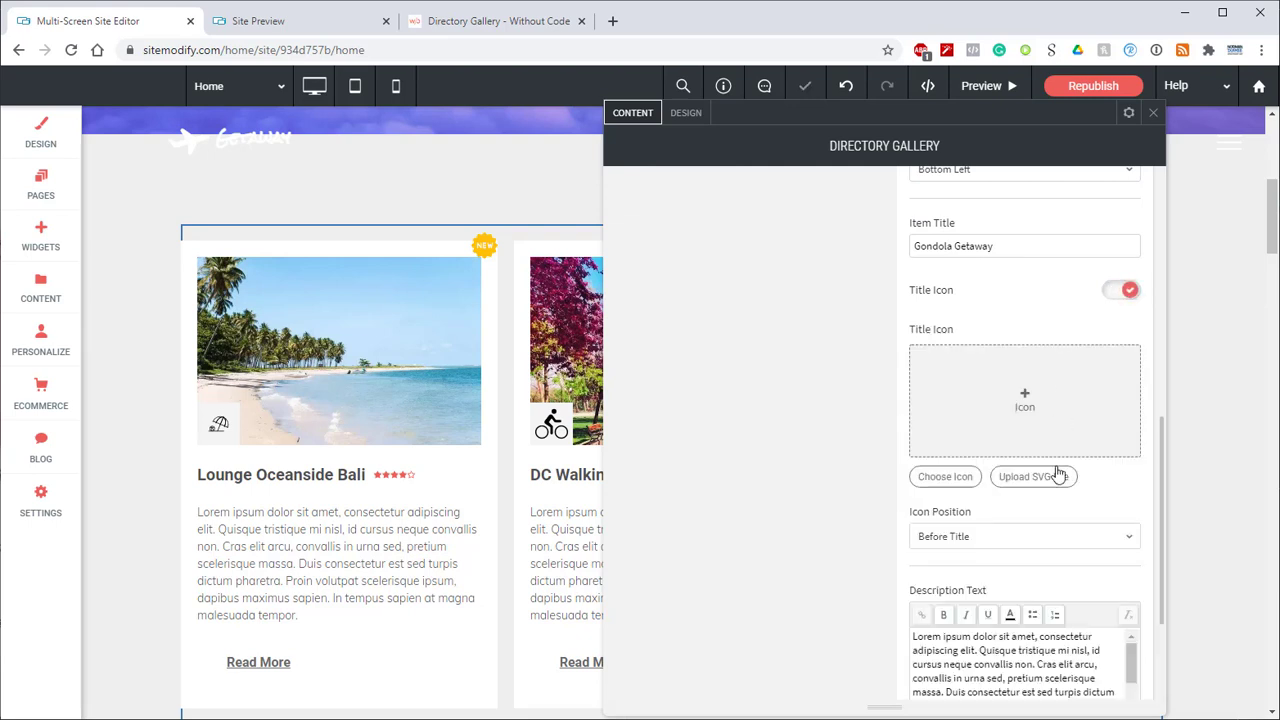
pyautogui.click(1057, 478)
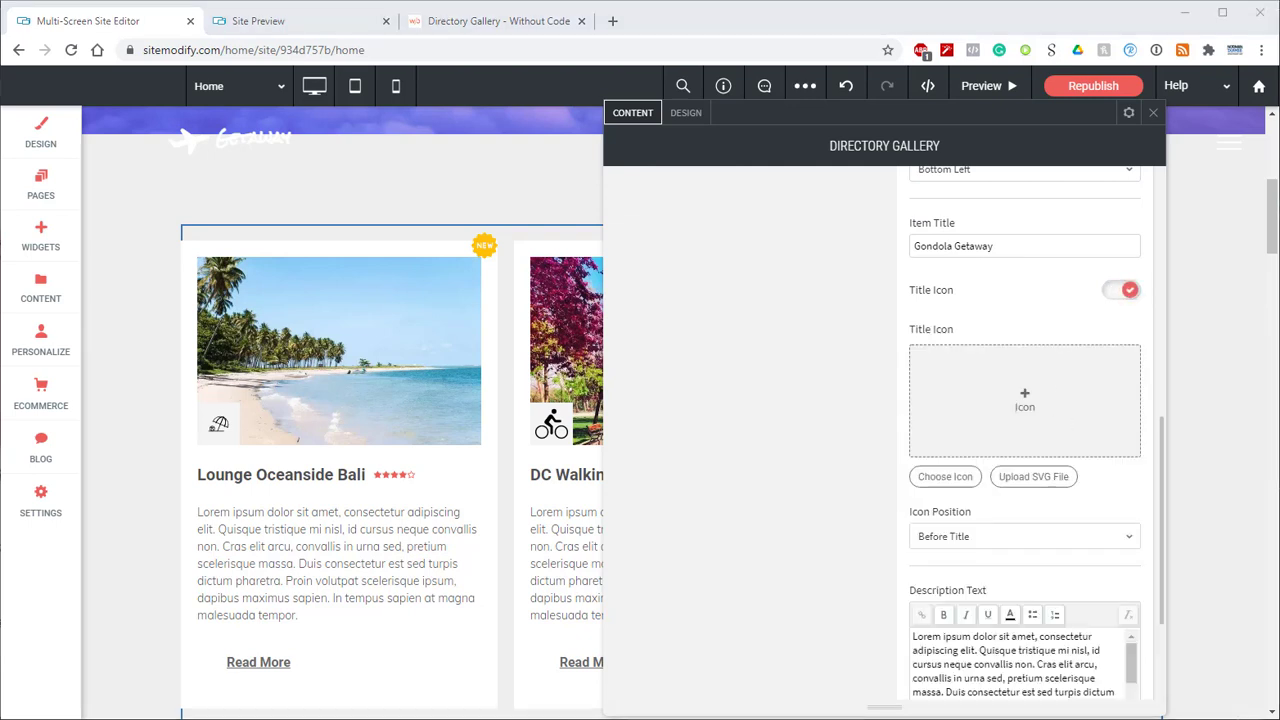
pyautogui.click(960, 545)
pyautogui.click(950, 599)
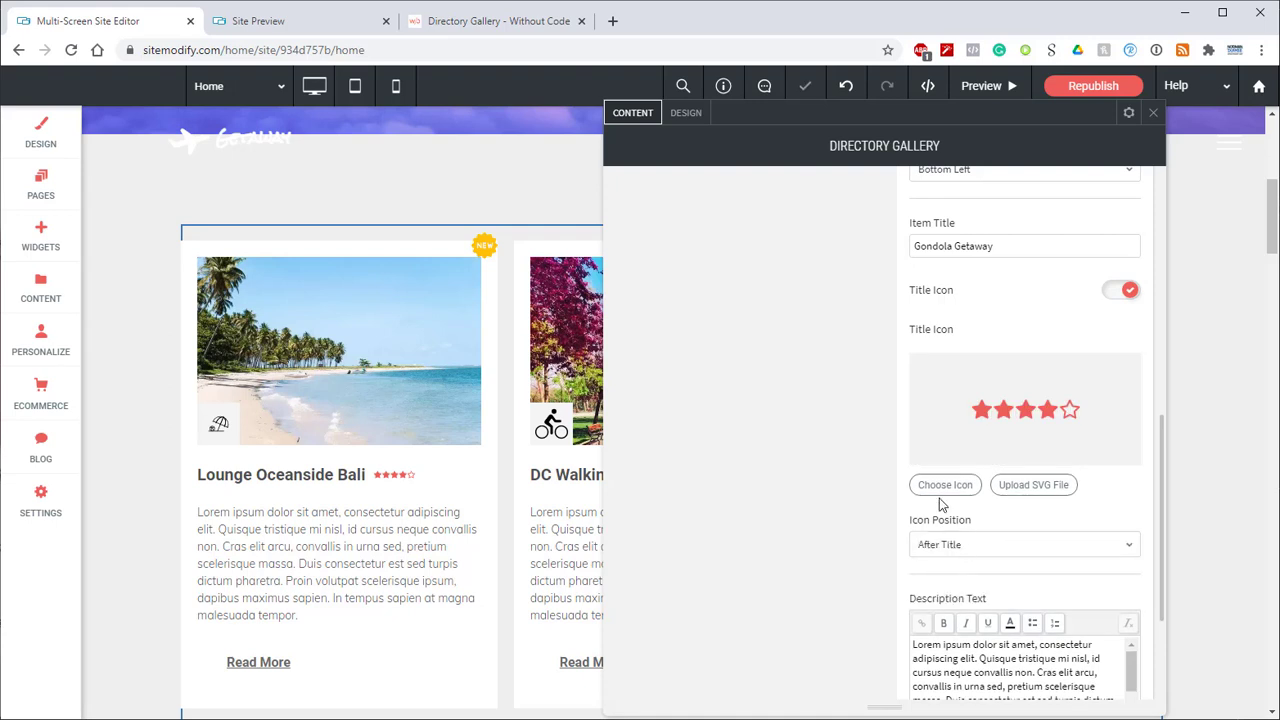
pyautogui.scroll(7, 960, 440)
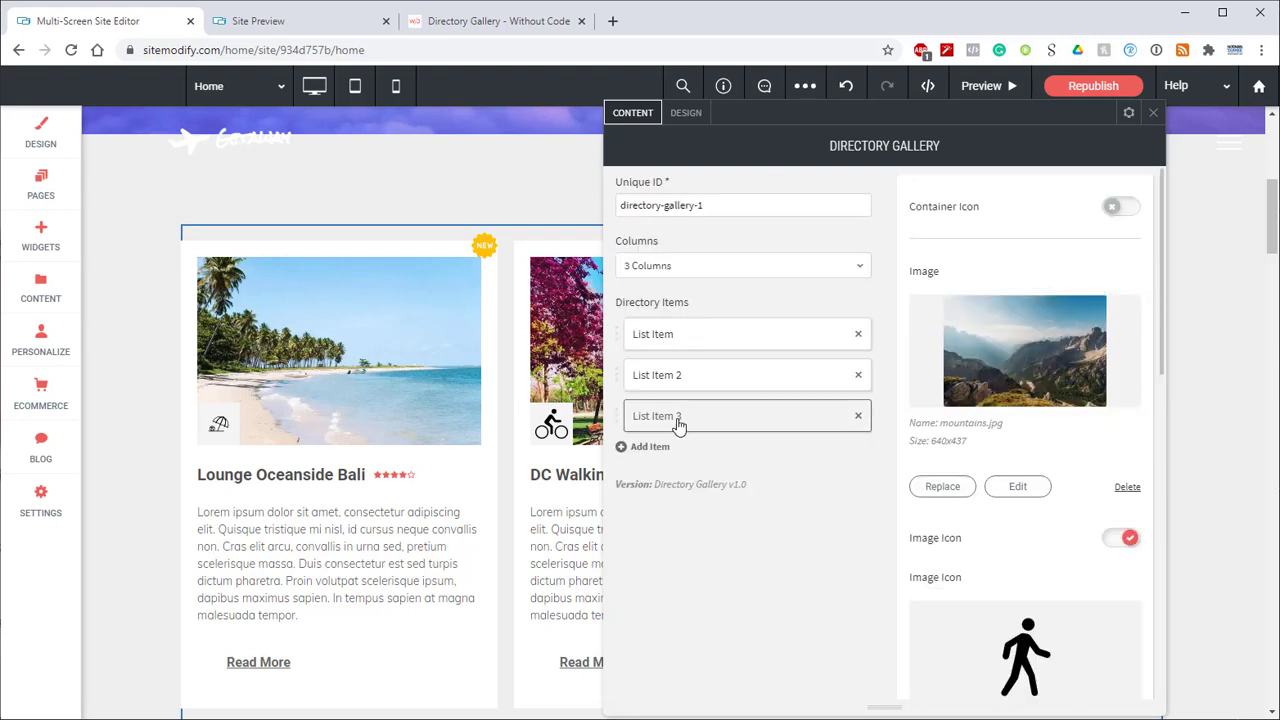
# Step: Upload the NEW badge as the container icon on Gondola Getaway and DC Walking Tour
pyautogui.click(1121, 208)
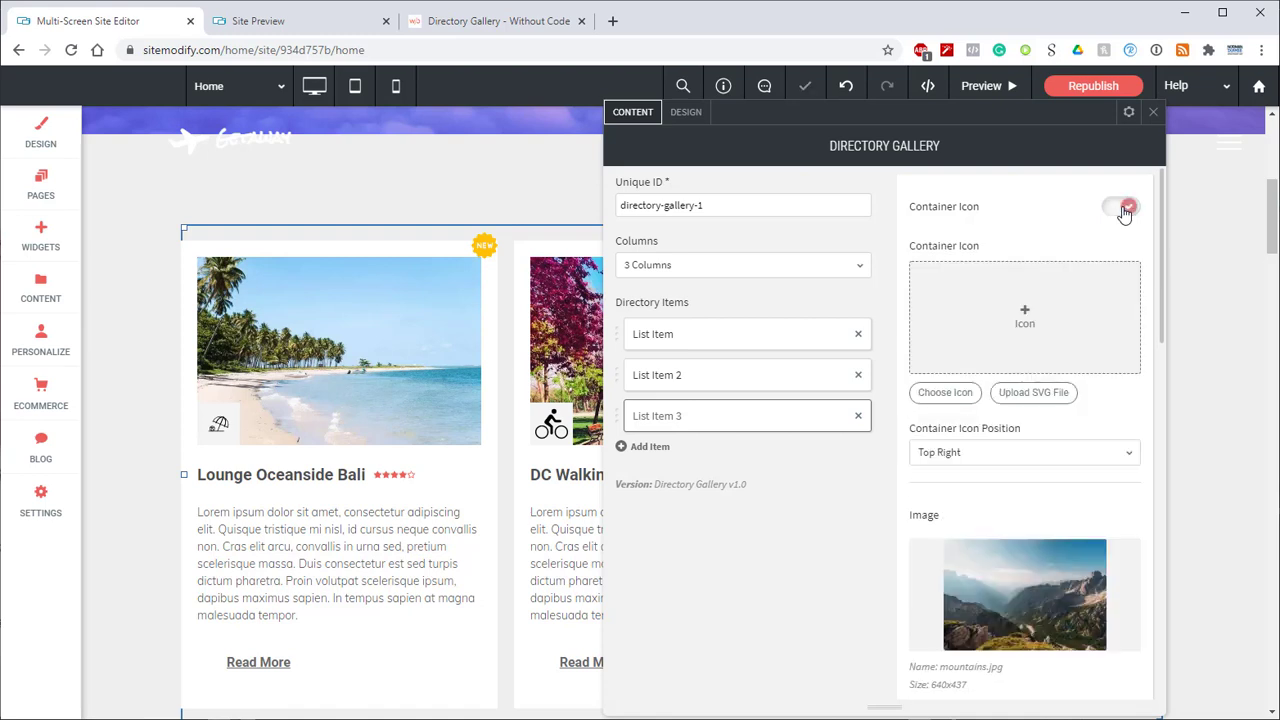
pyautogui.click(1014, 396)
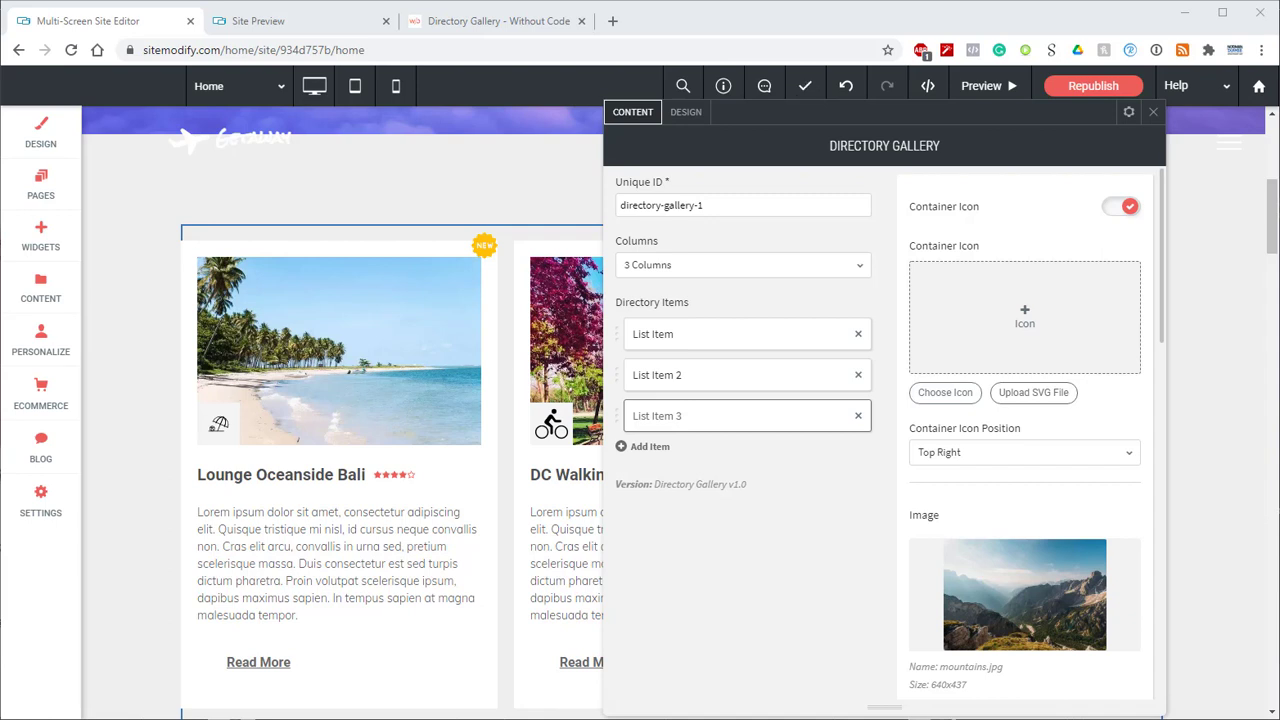
pyautogui.click(669, 385)
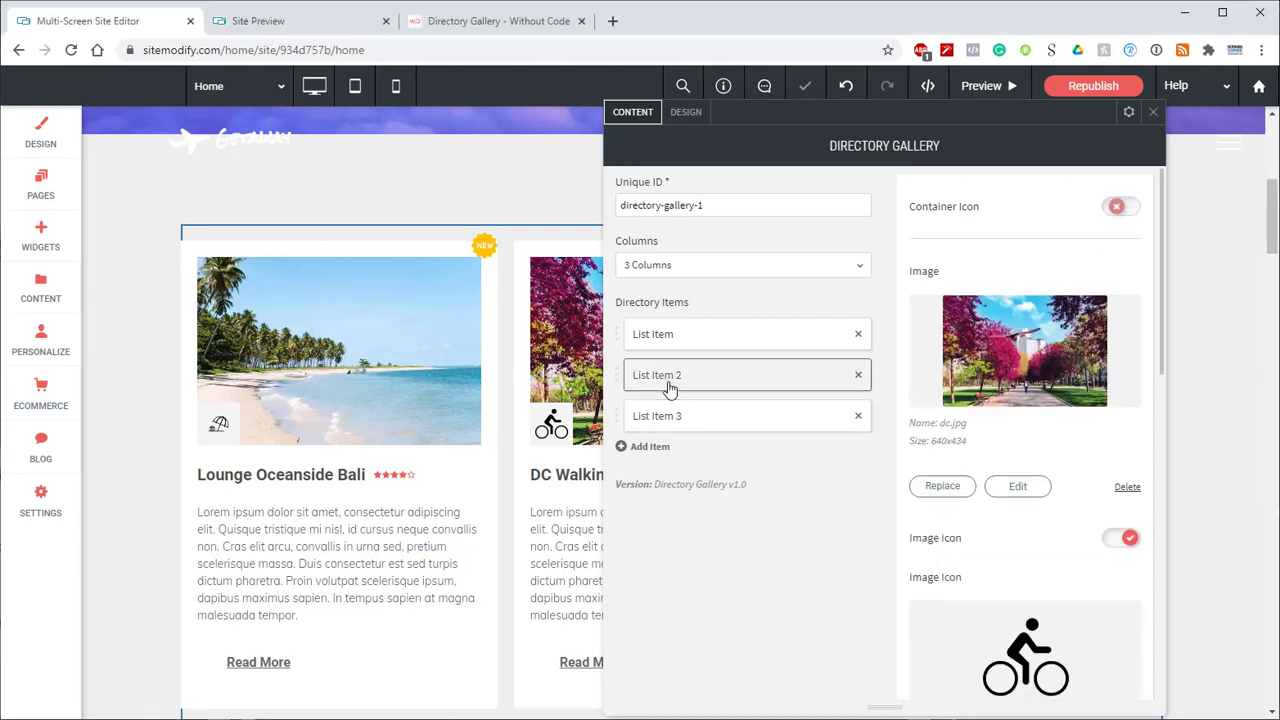
pyautogui.click(1117, 206)
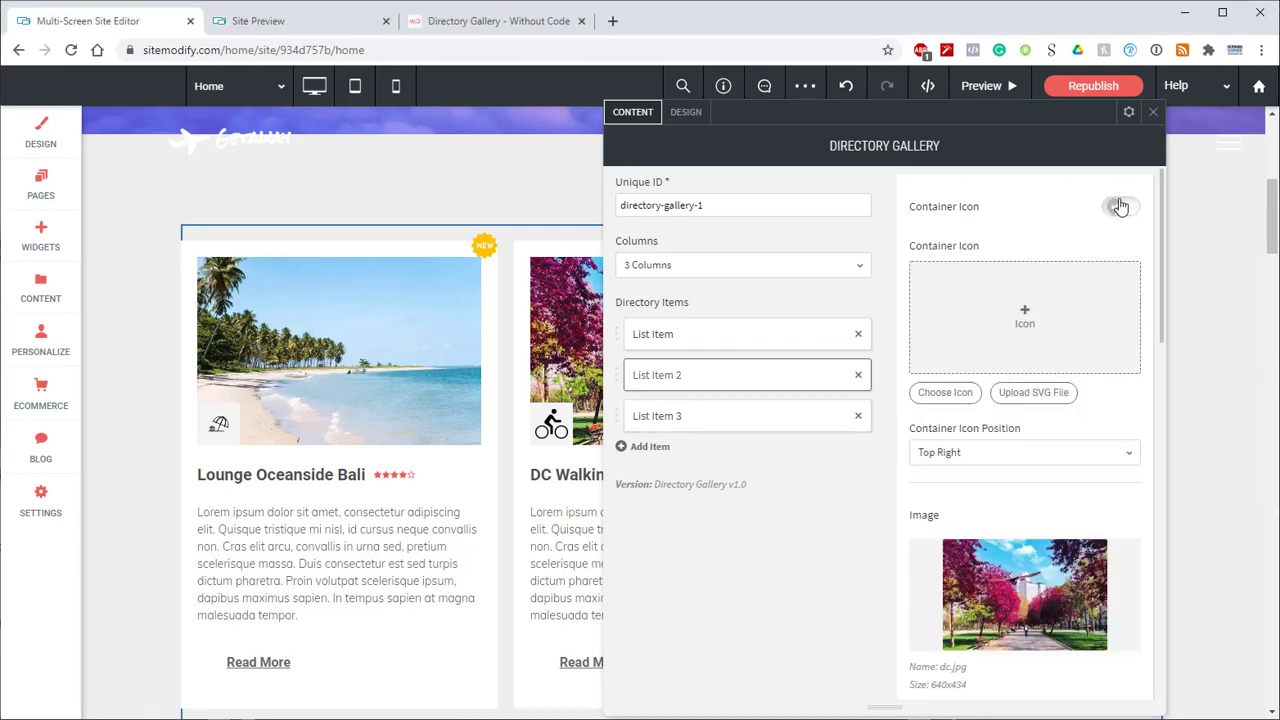
pyautogui.click(1030, 393)
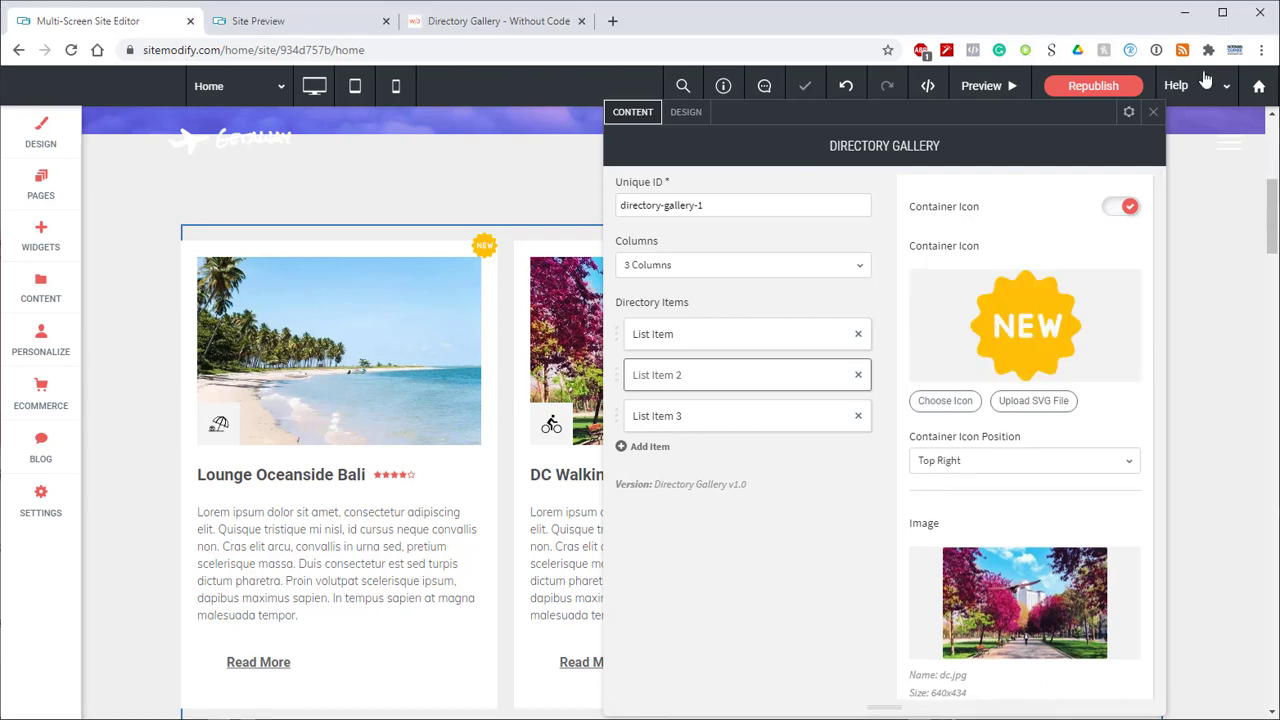
# Step: Reload the Site Preview at desktop width and scroll down to the three gallery cards
pyautogui.click(1154, 113)
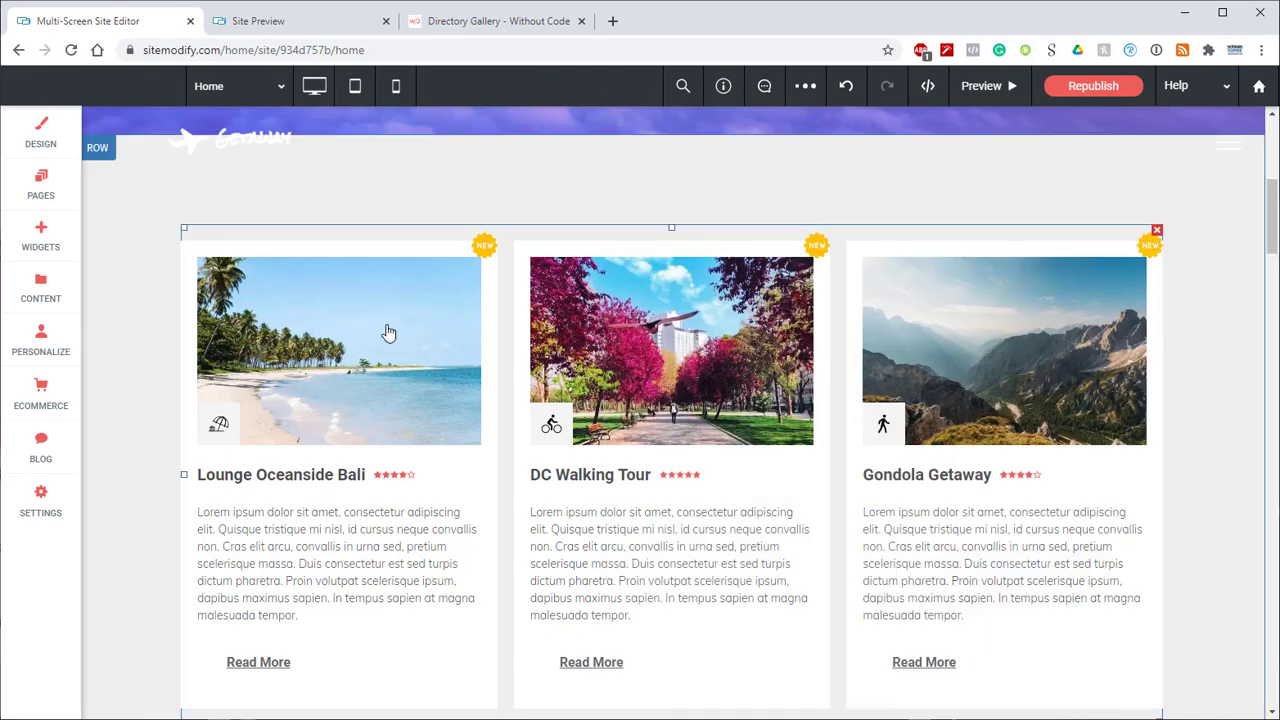
pyautogui.click(310, 26)
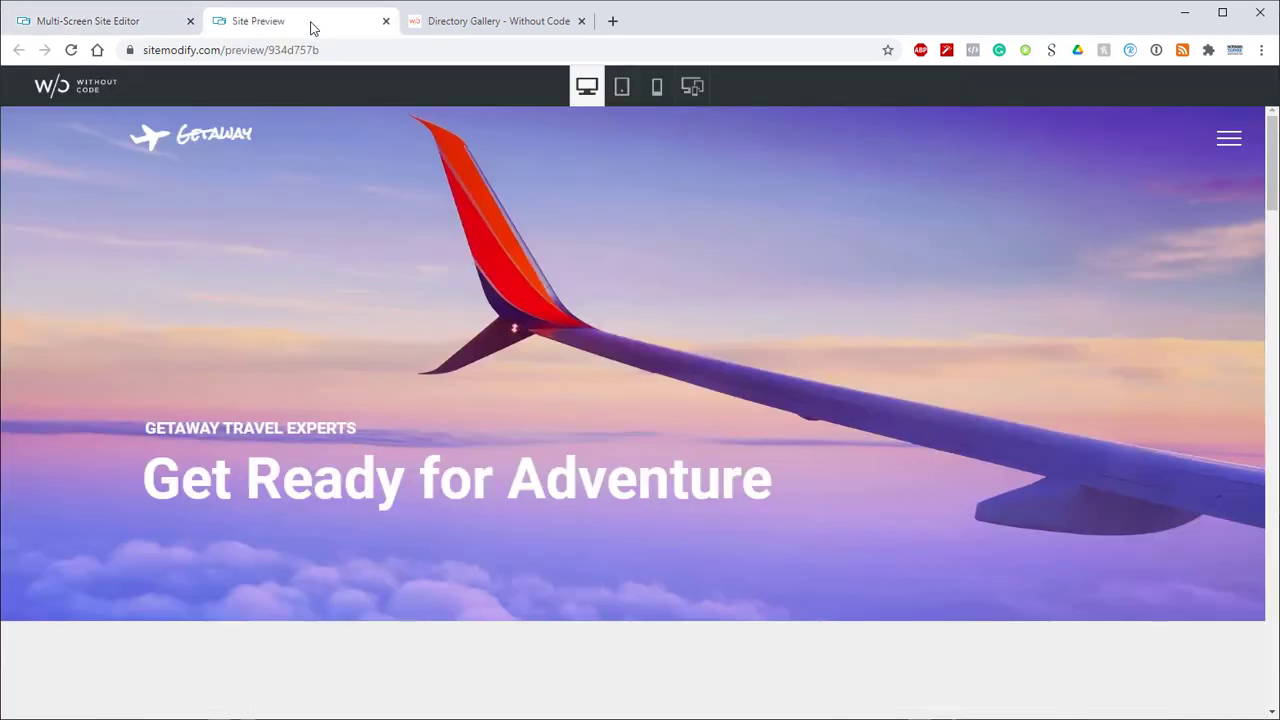
pyautogui.click(71, 50)
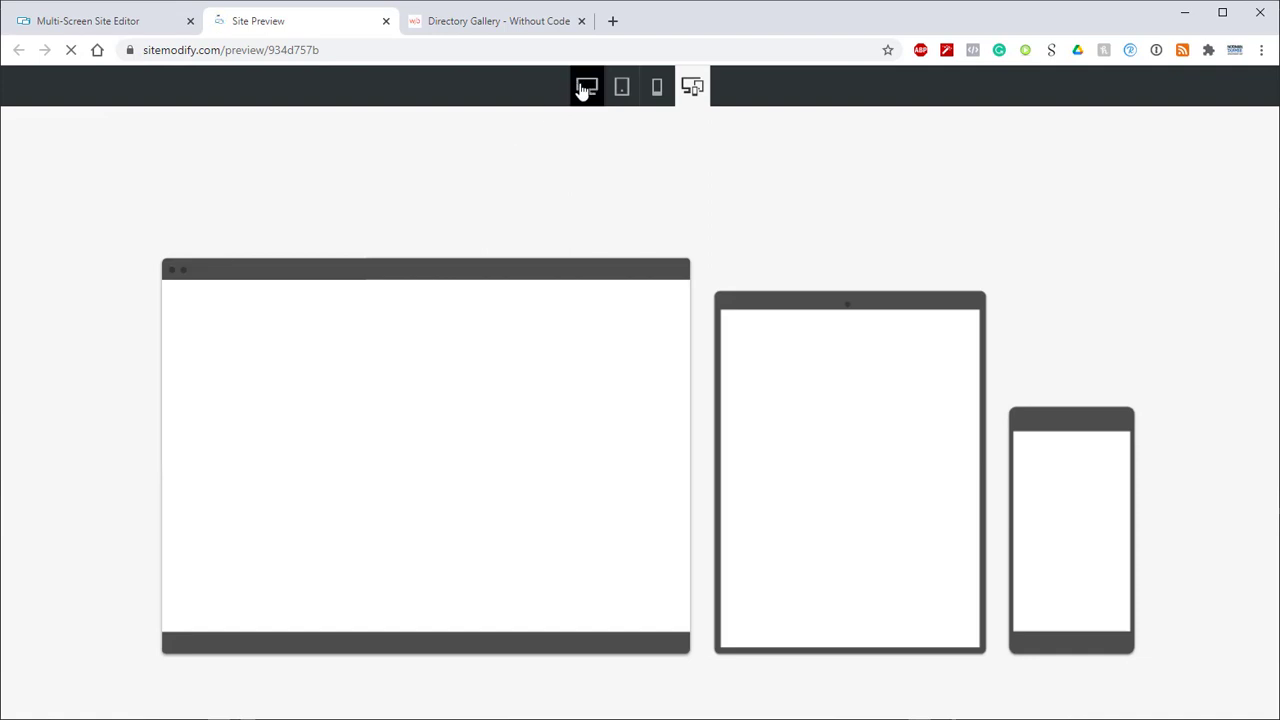
pyautogui.click(586, 88)
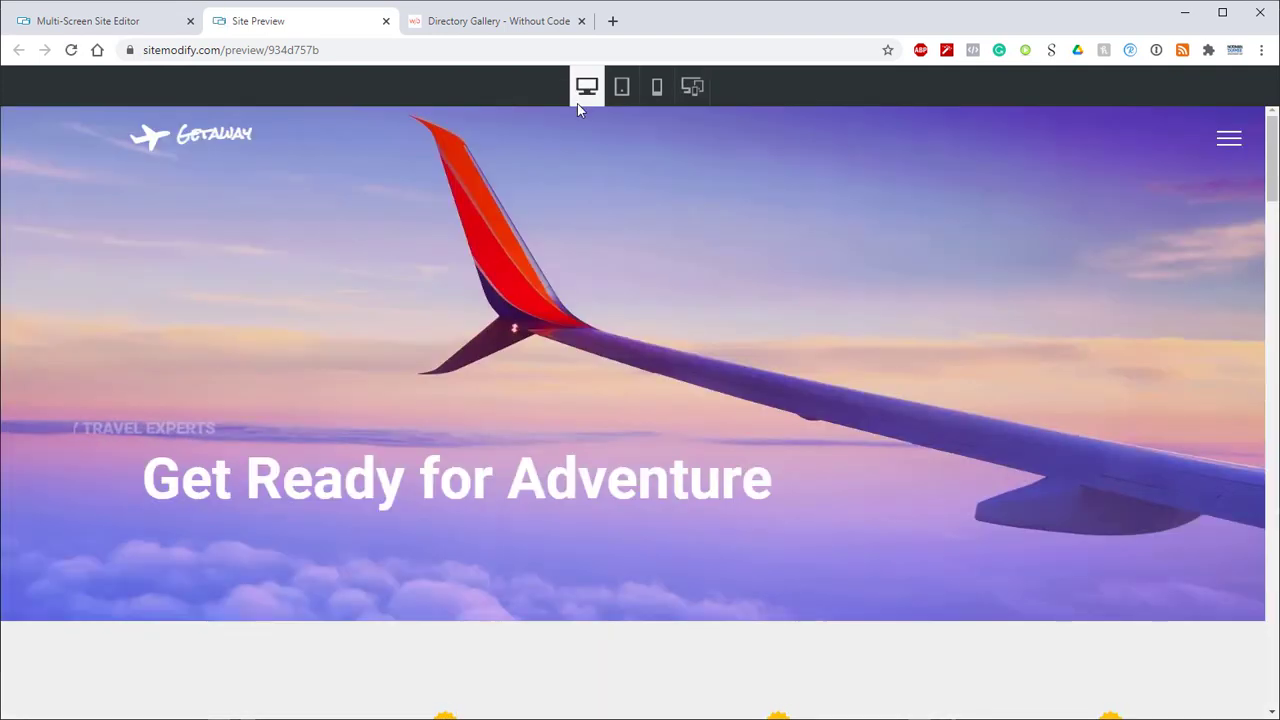
pyautogui.scroll(-5, 388, 471)
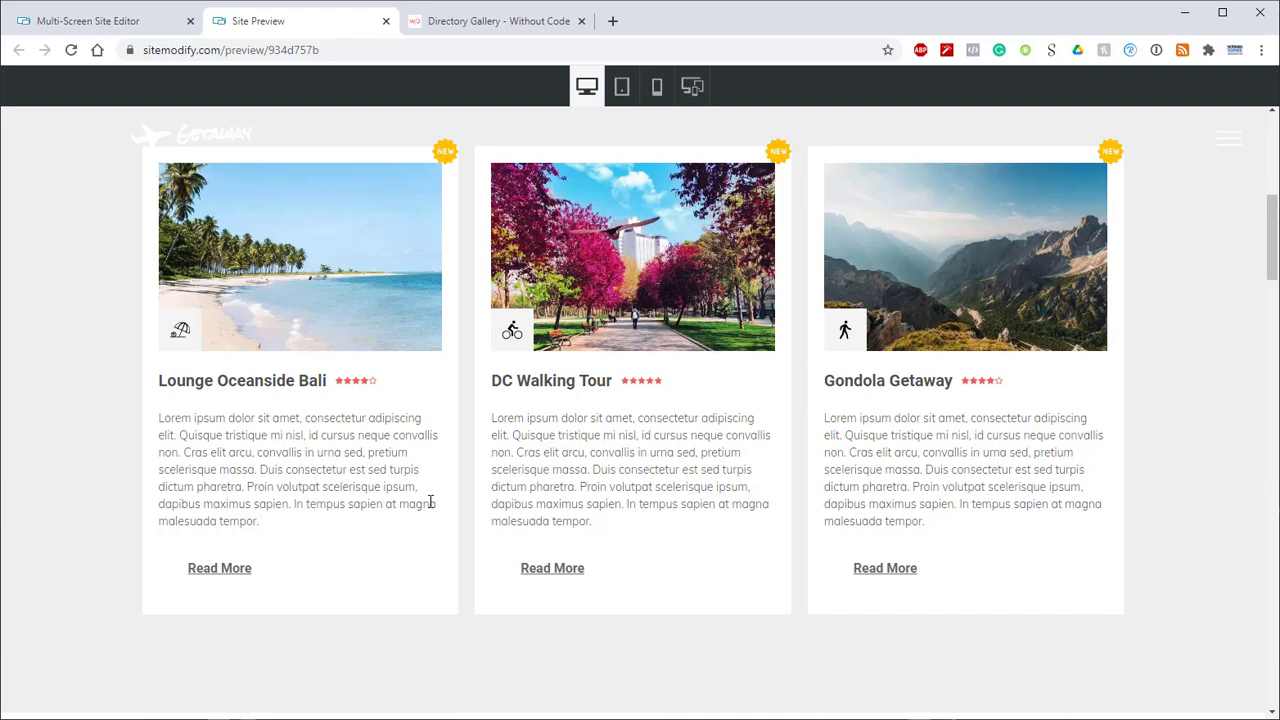
# Step: Select the Directory Gallery widget in the editor and open its Design tab
pyautogui.click(135, 21)
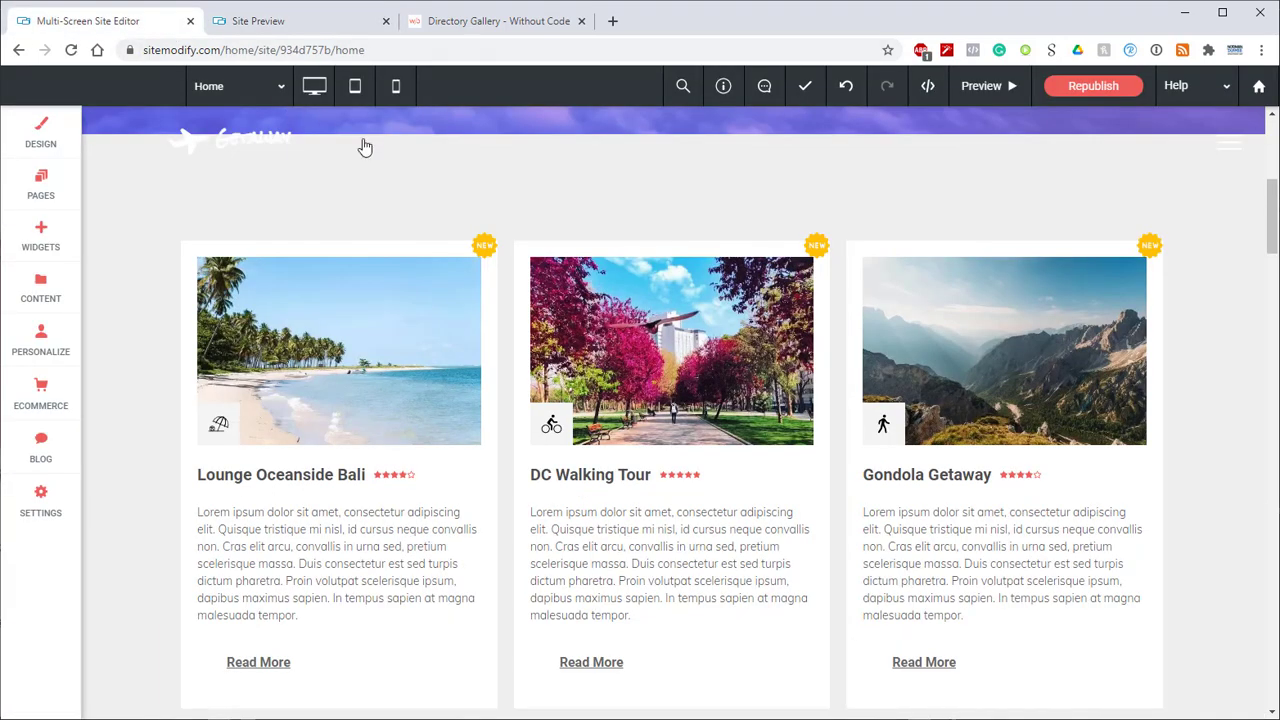
pyautogui.click(553, 375)
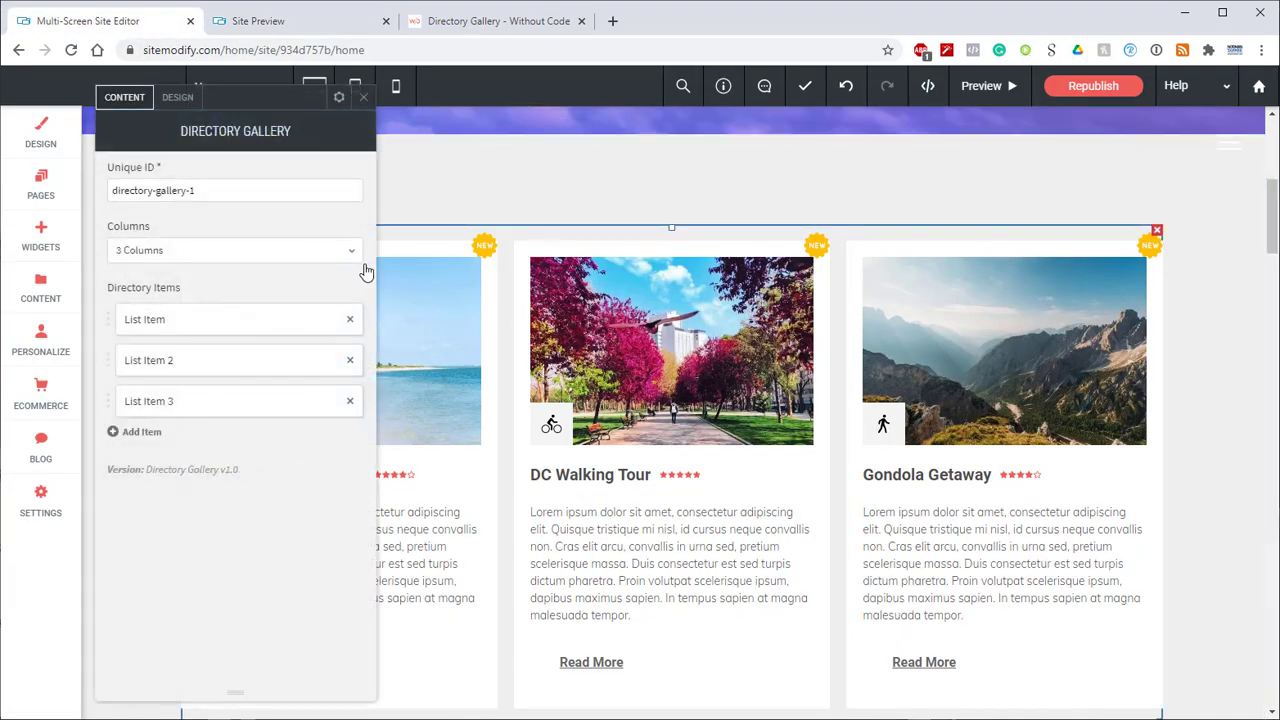
pyautogui.click(183, 103)
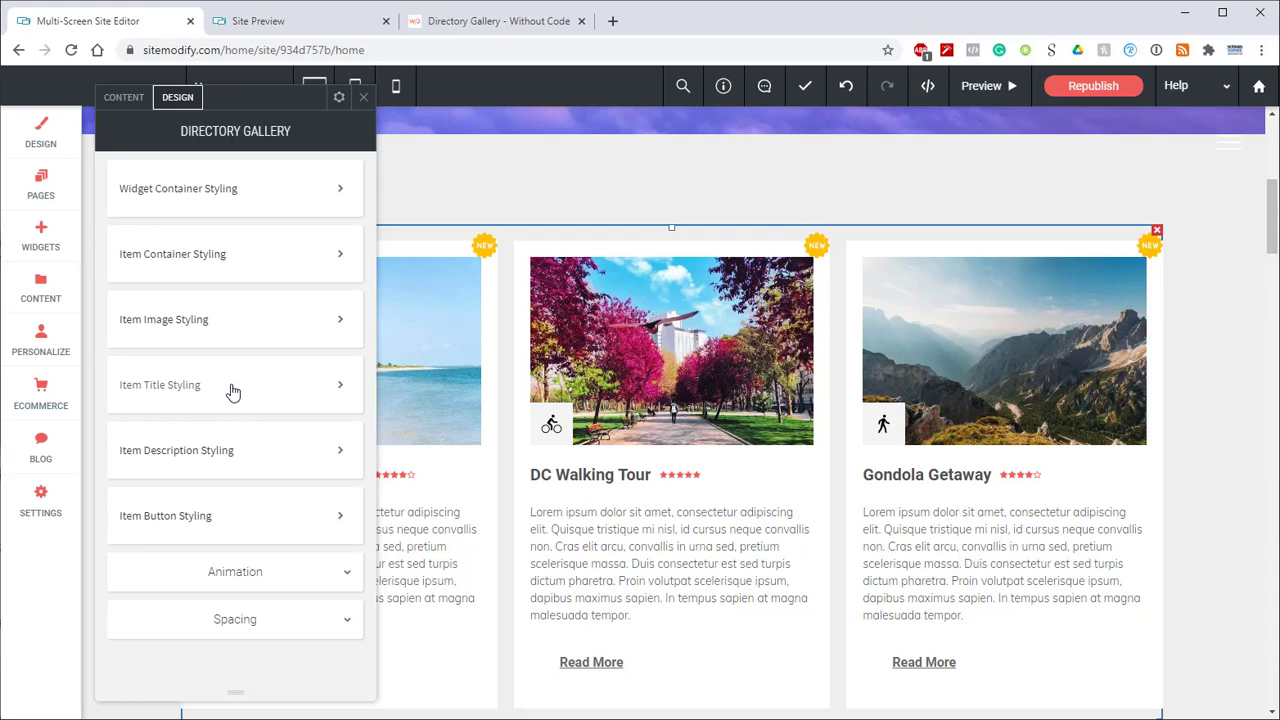
# Step: Review the Directory Gallery's Item Image Styling options from top to bottom
pyautogui.click(196, 328)
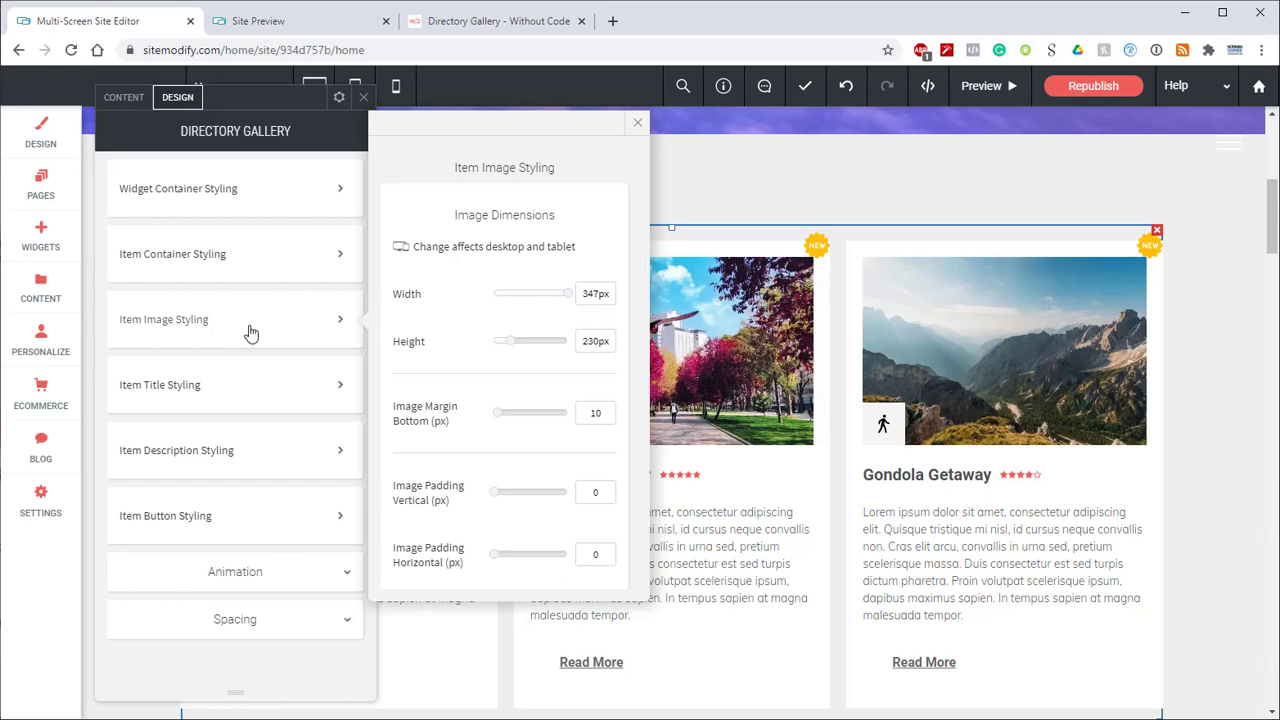
pyautogui.scroll(-5, 520, 283)
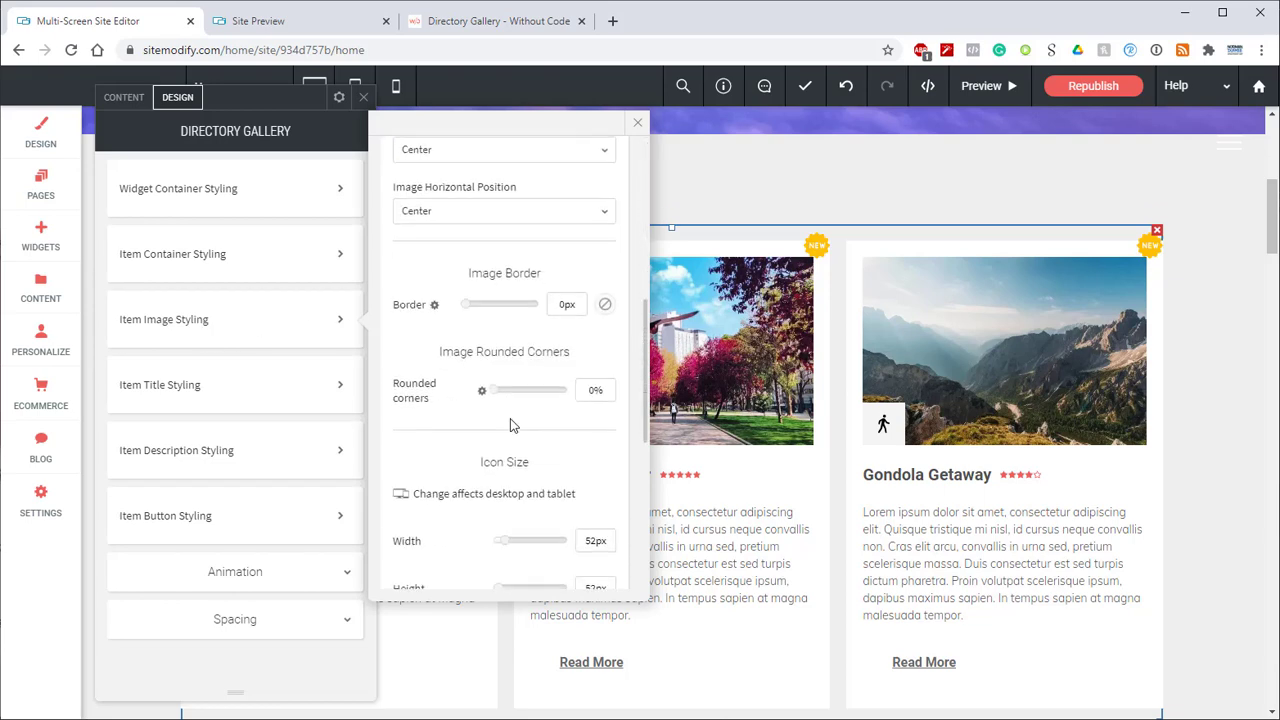
pyautogui.scroll(-2, 520, 400)
pyautogui.scroll(-2, 480, 350)
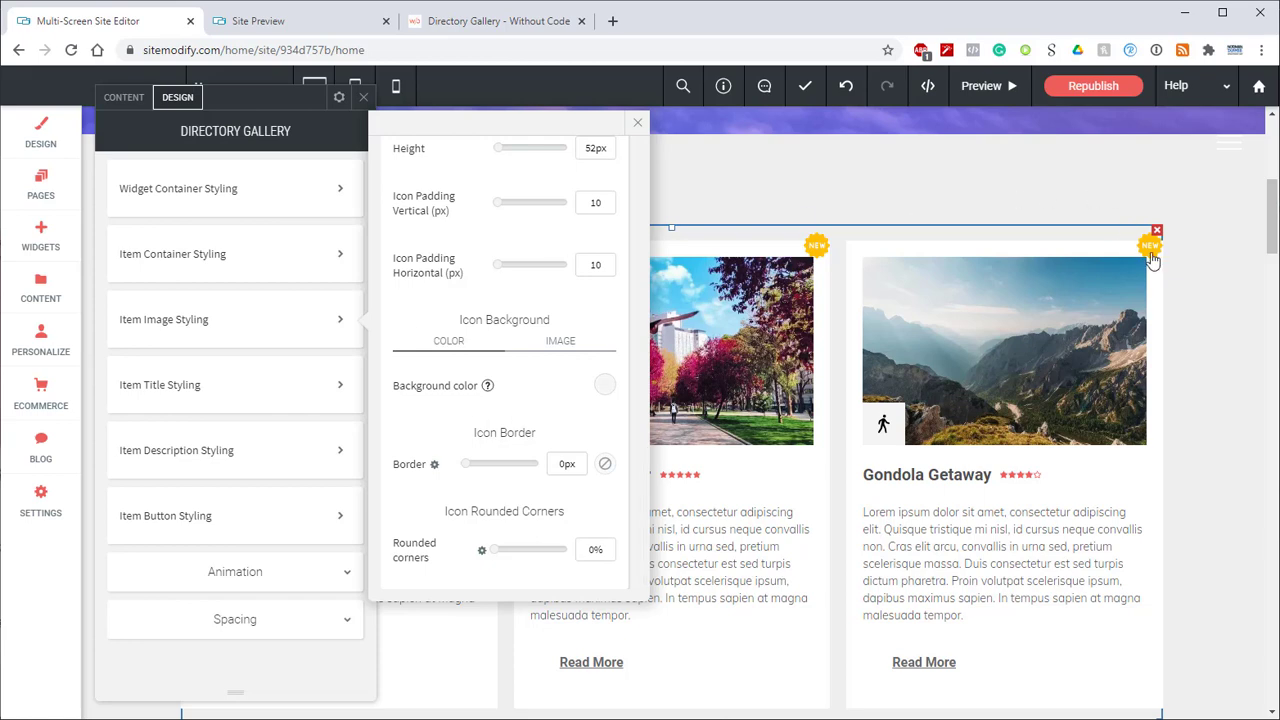
# Step: Show the Item Container Styling icon settings: 52px container icon and 10px padding
pyautogui.click(205, 271)
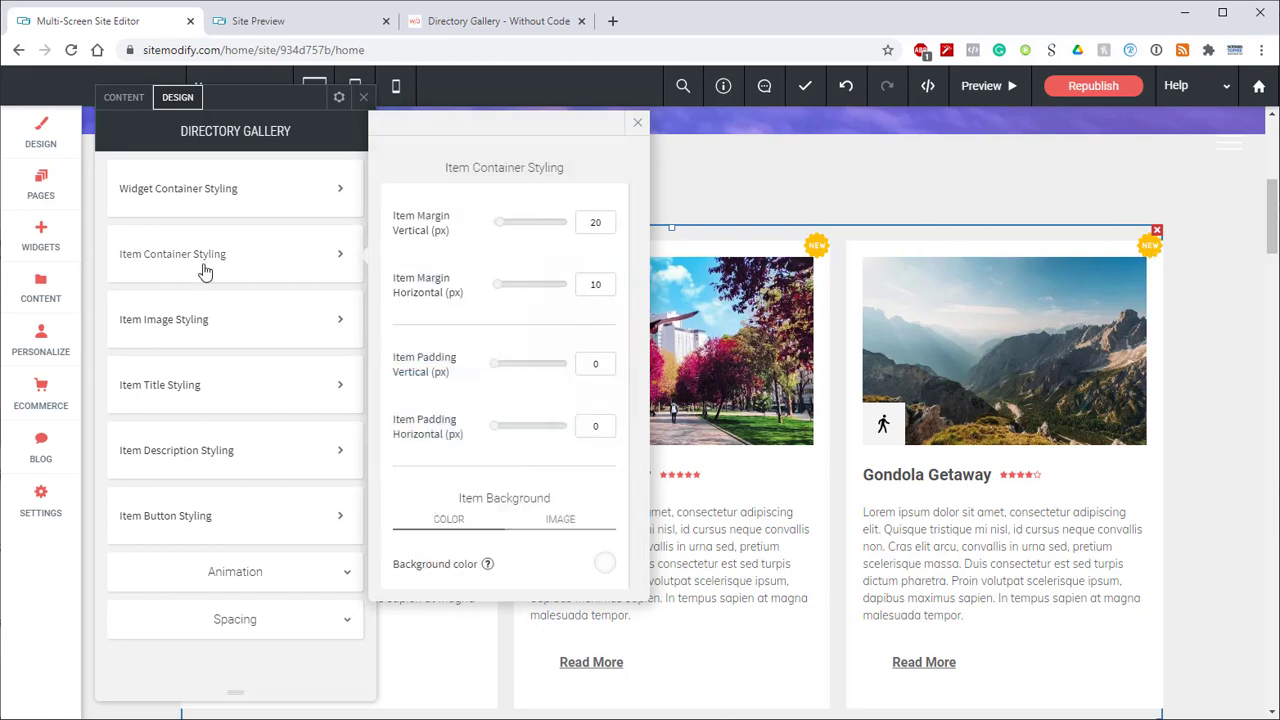
pyautogui.scroll(-5, 532, 235)
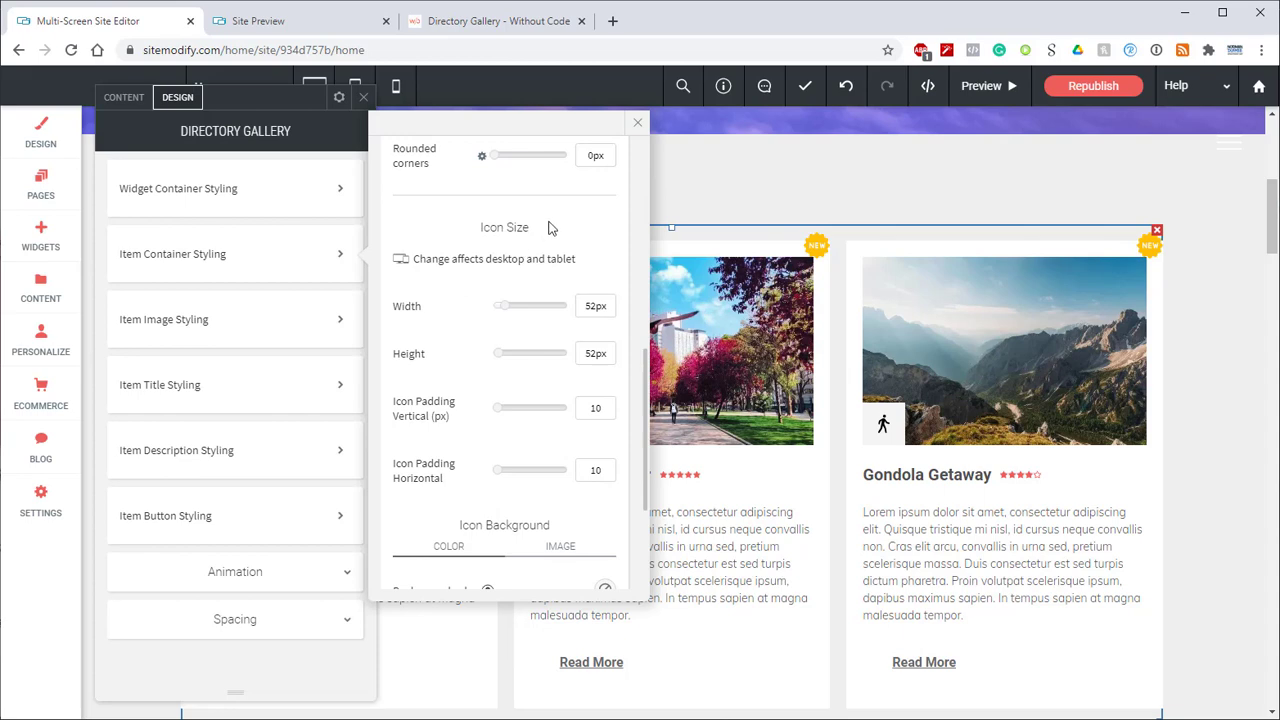
pyautogui.scroll(-3, 516, 225)
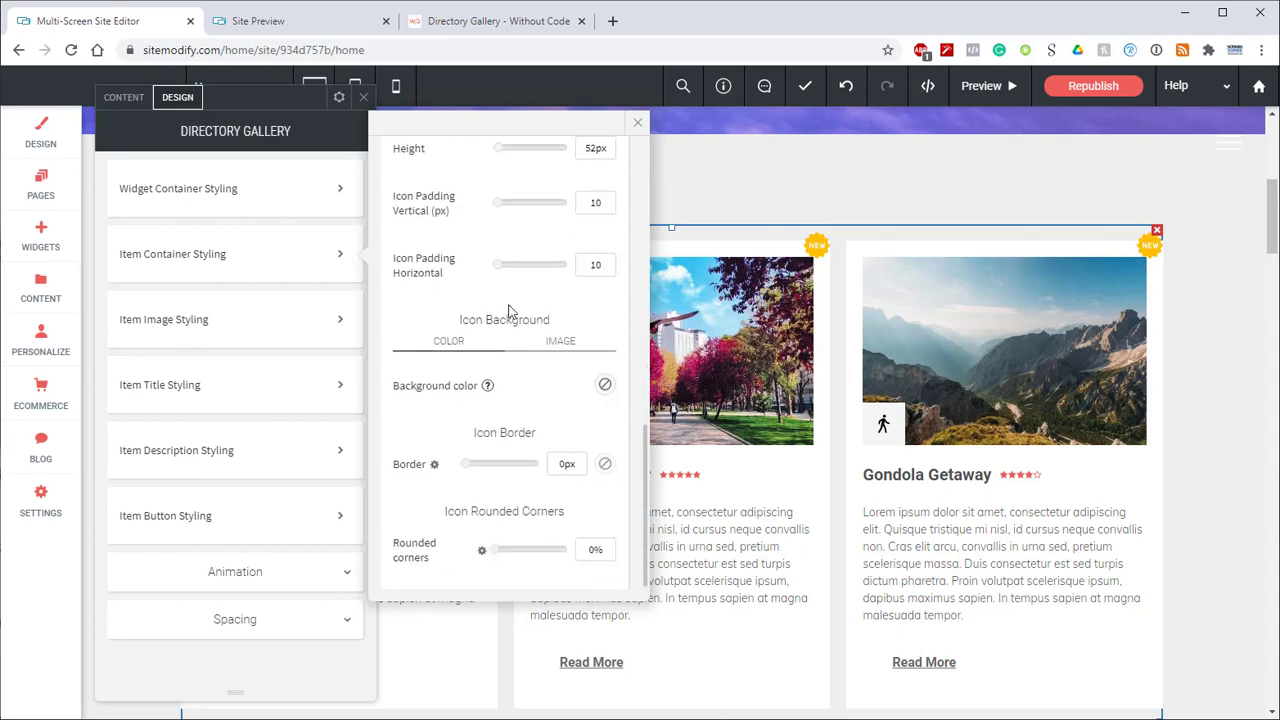
# Step: Reopen Item Image Styling to show 347px width, 230px height and 10px bottom margin
pyautogui.click(192, 325)
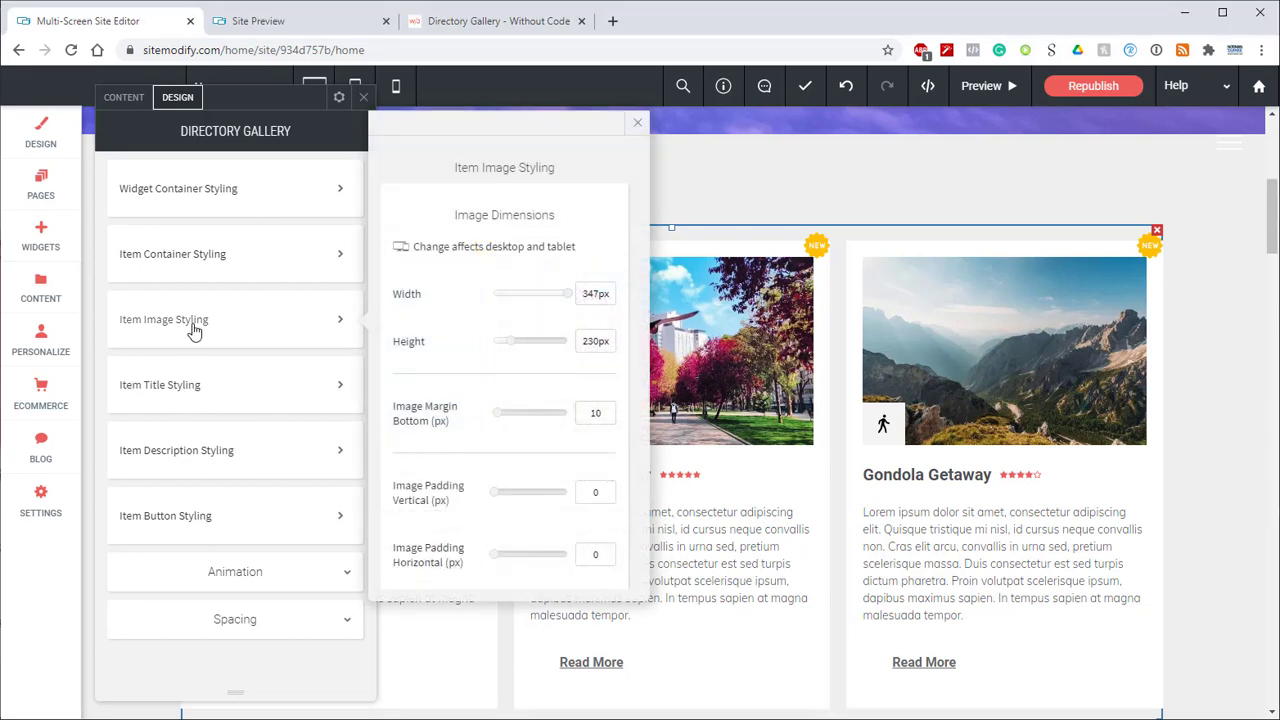